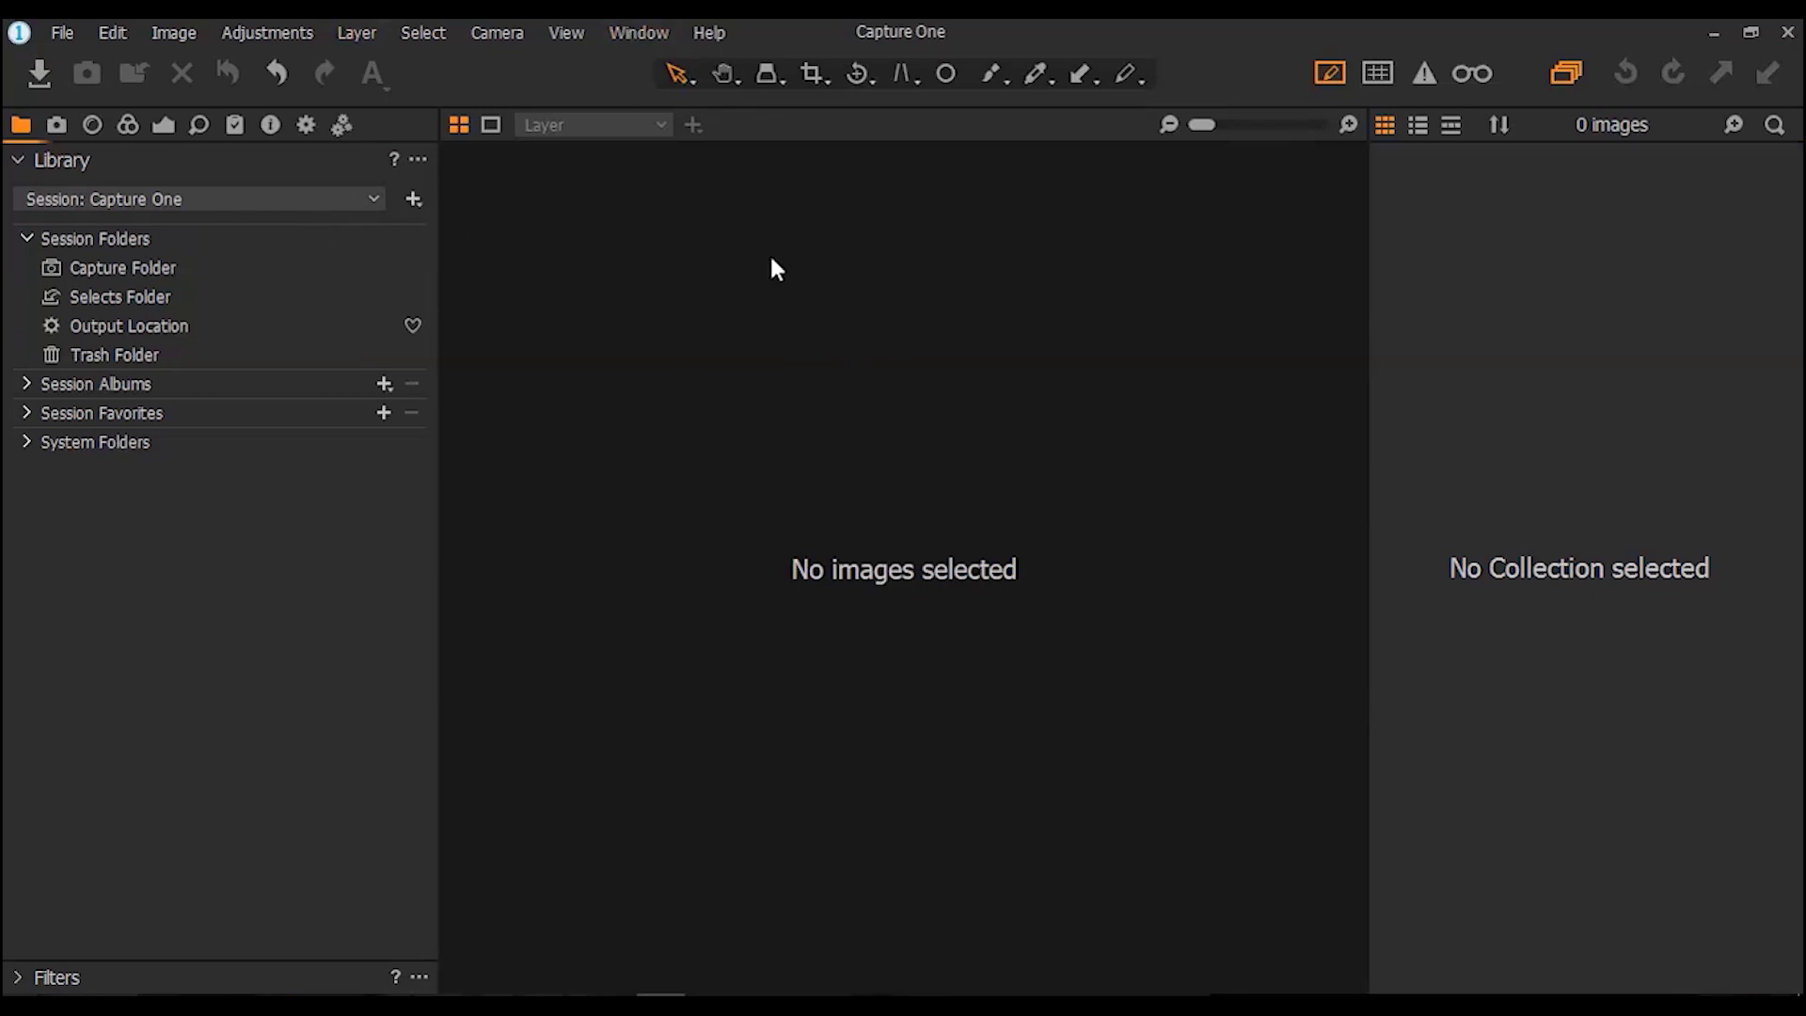
Import all images from the current source folder into the session's Capture Folder
click(39, 79)
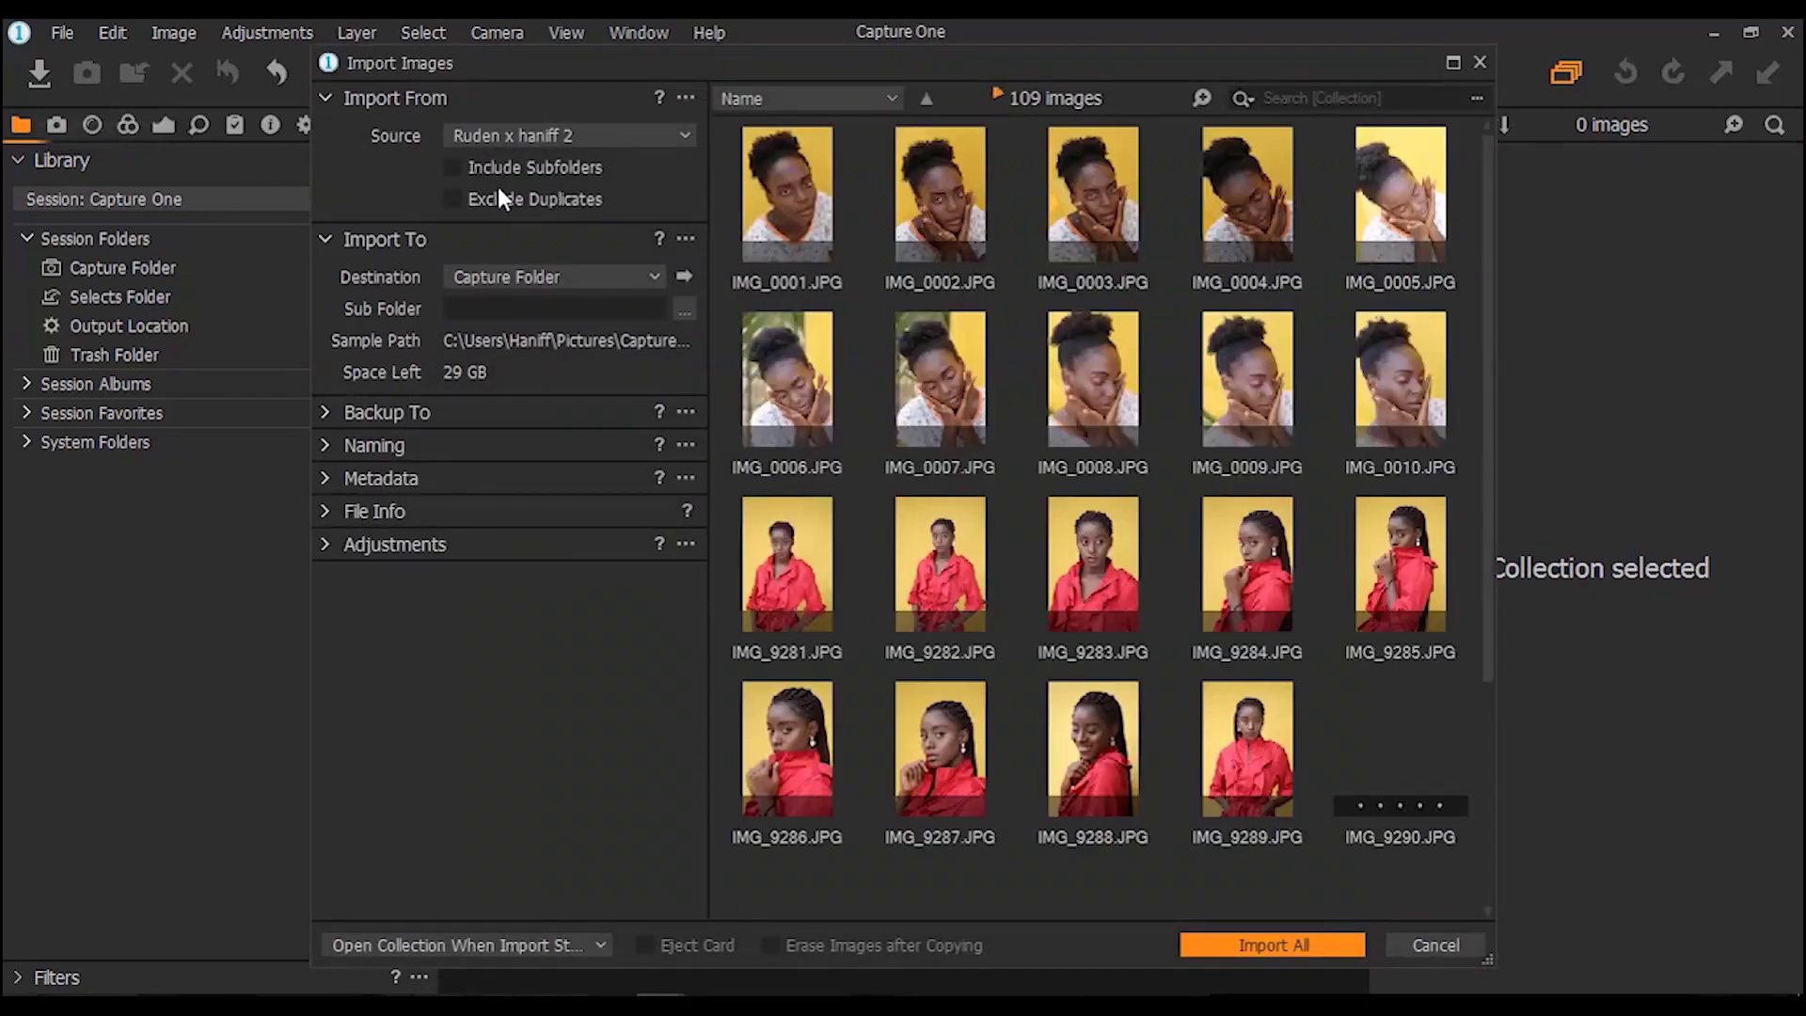
click(613, 134)
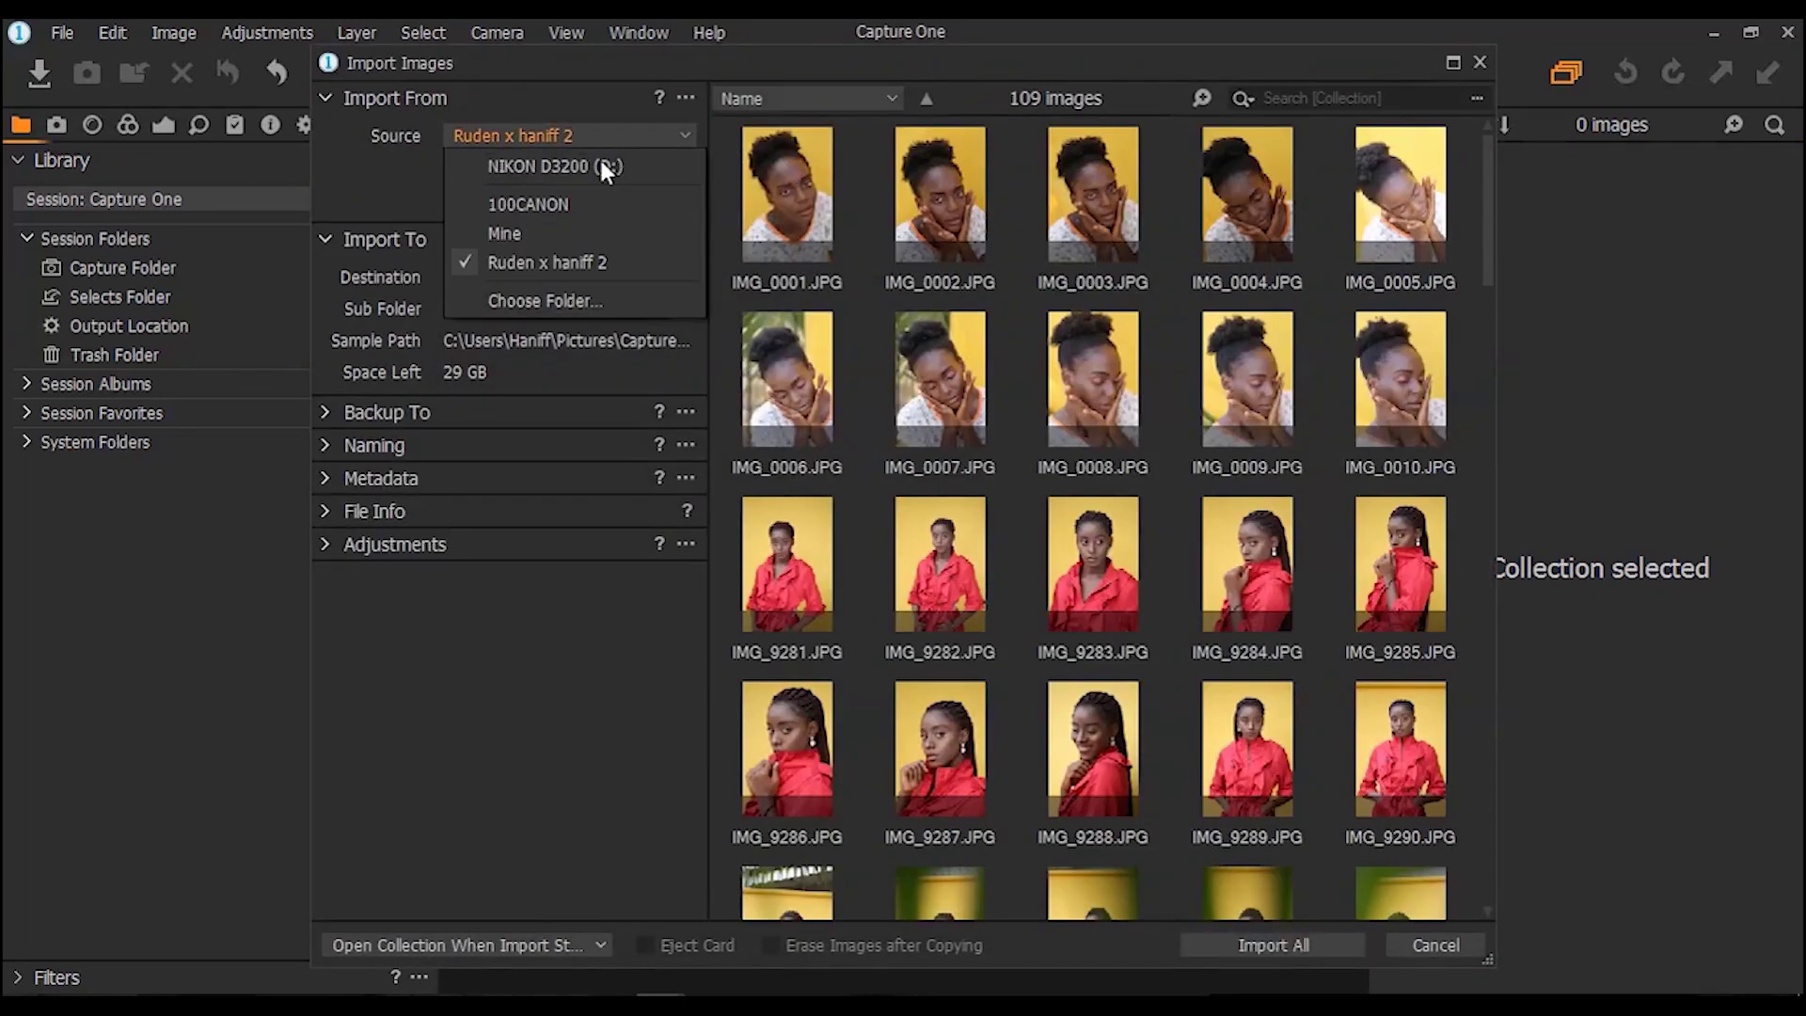
click(576, 300)
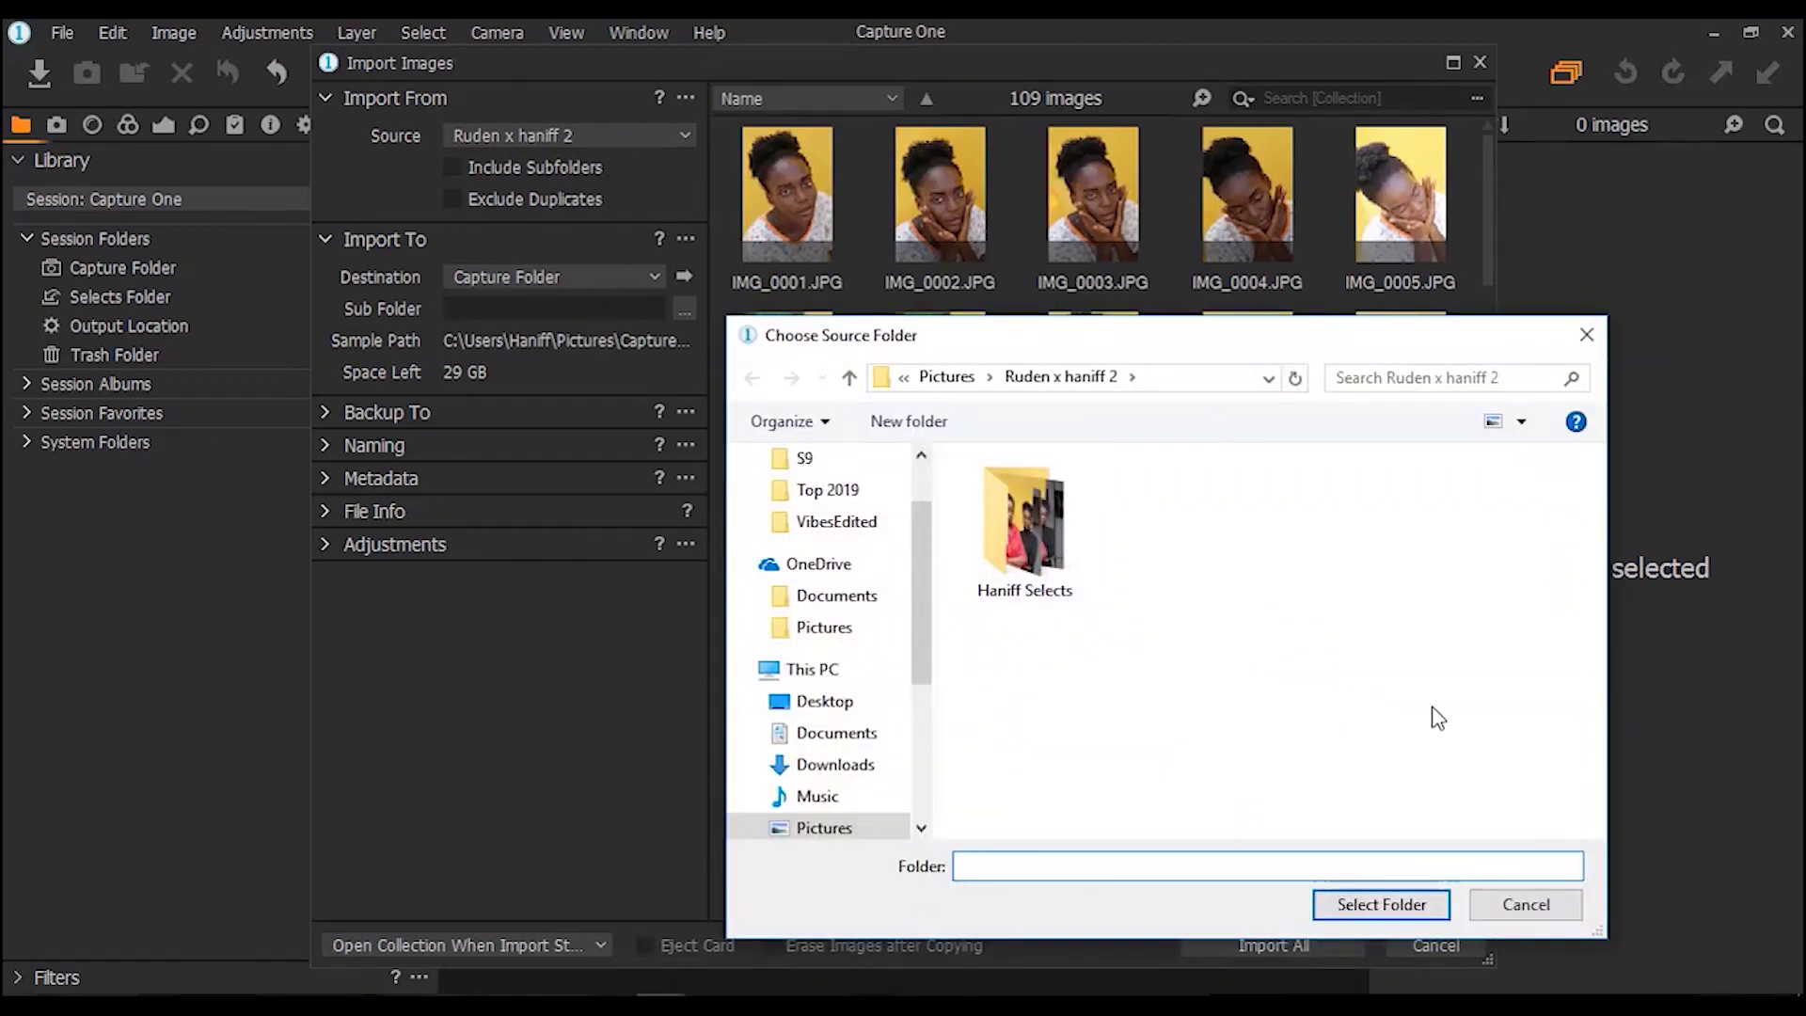
click(1529, 907)
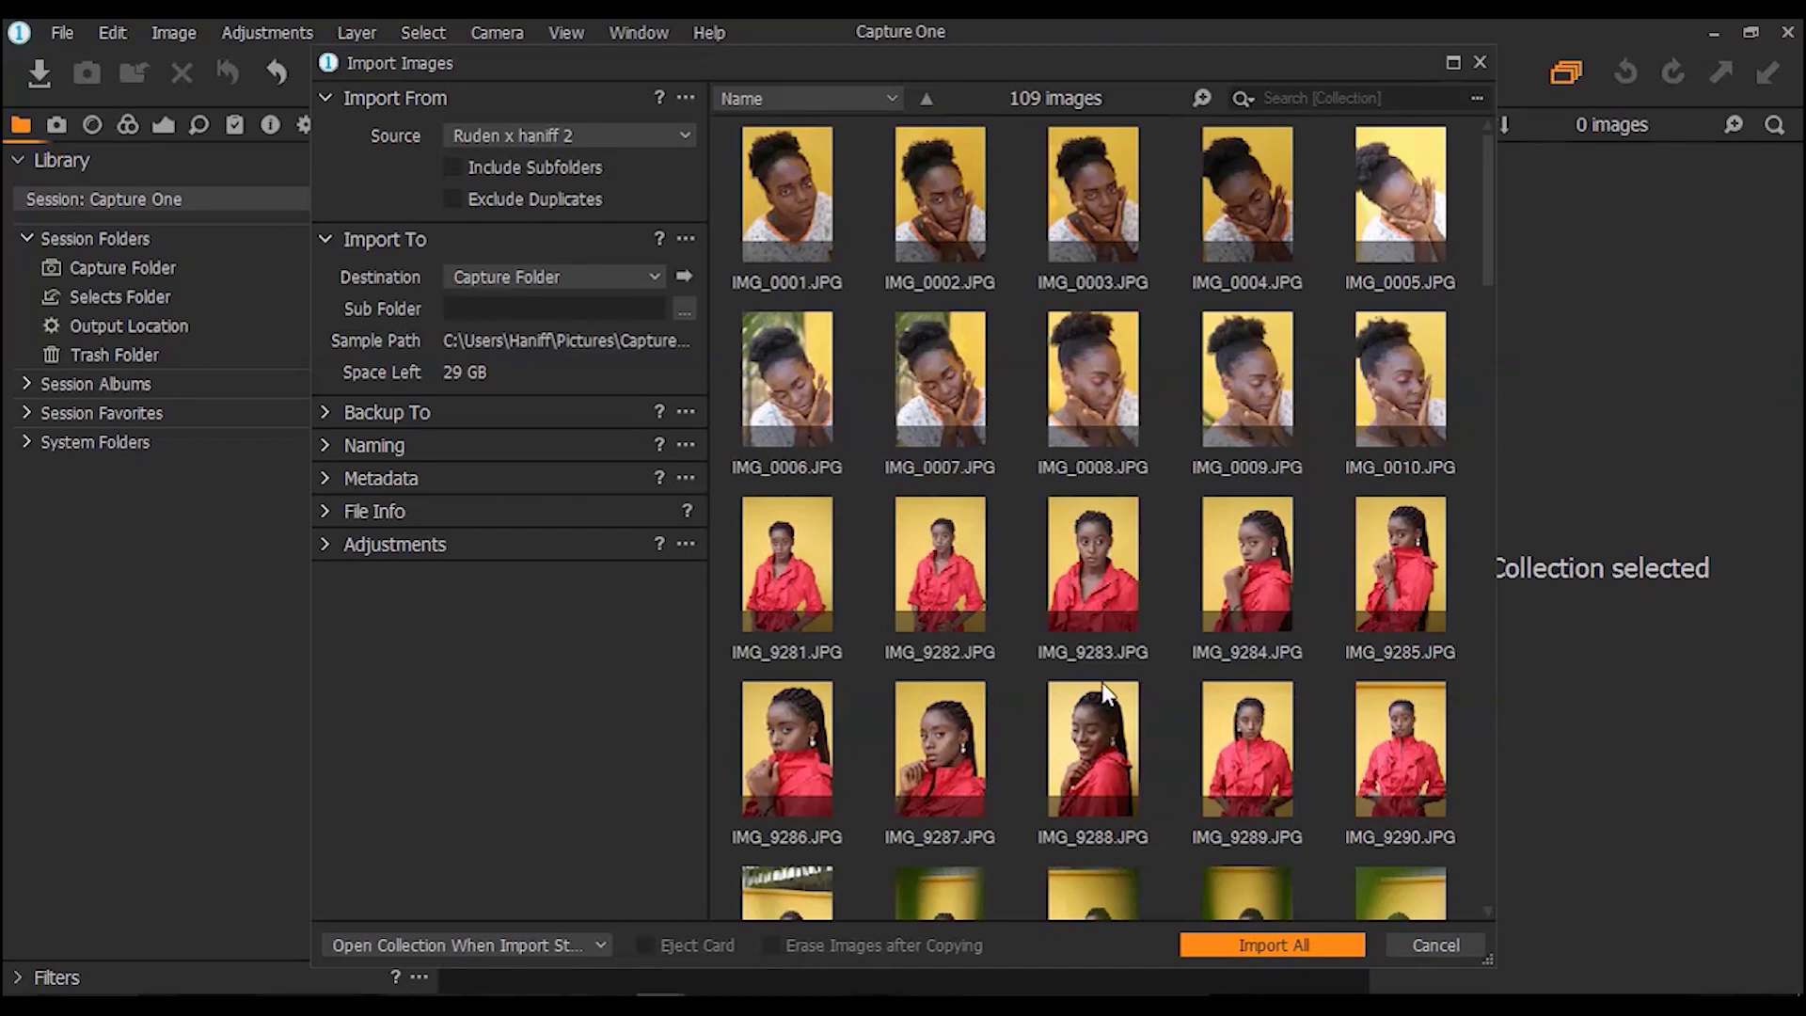
click(1252, 945)
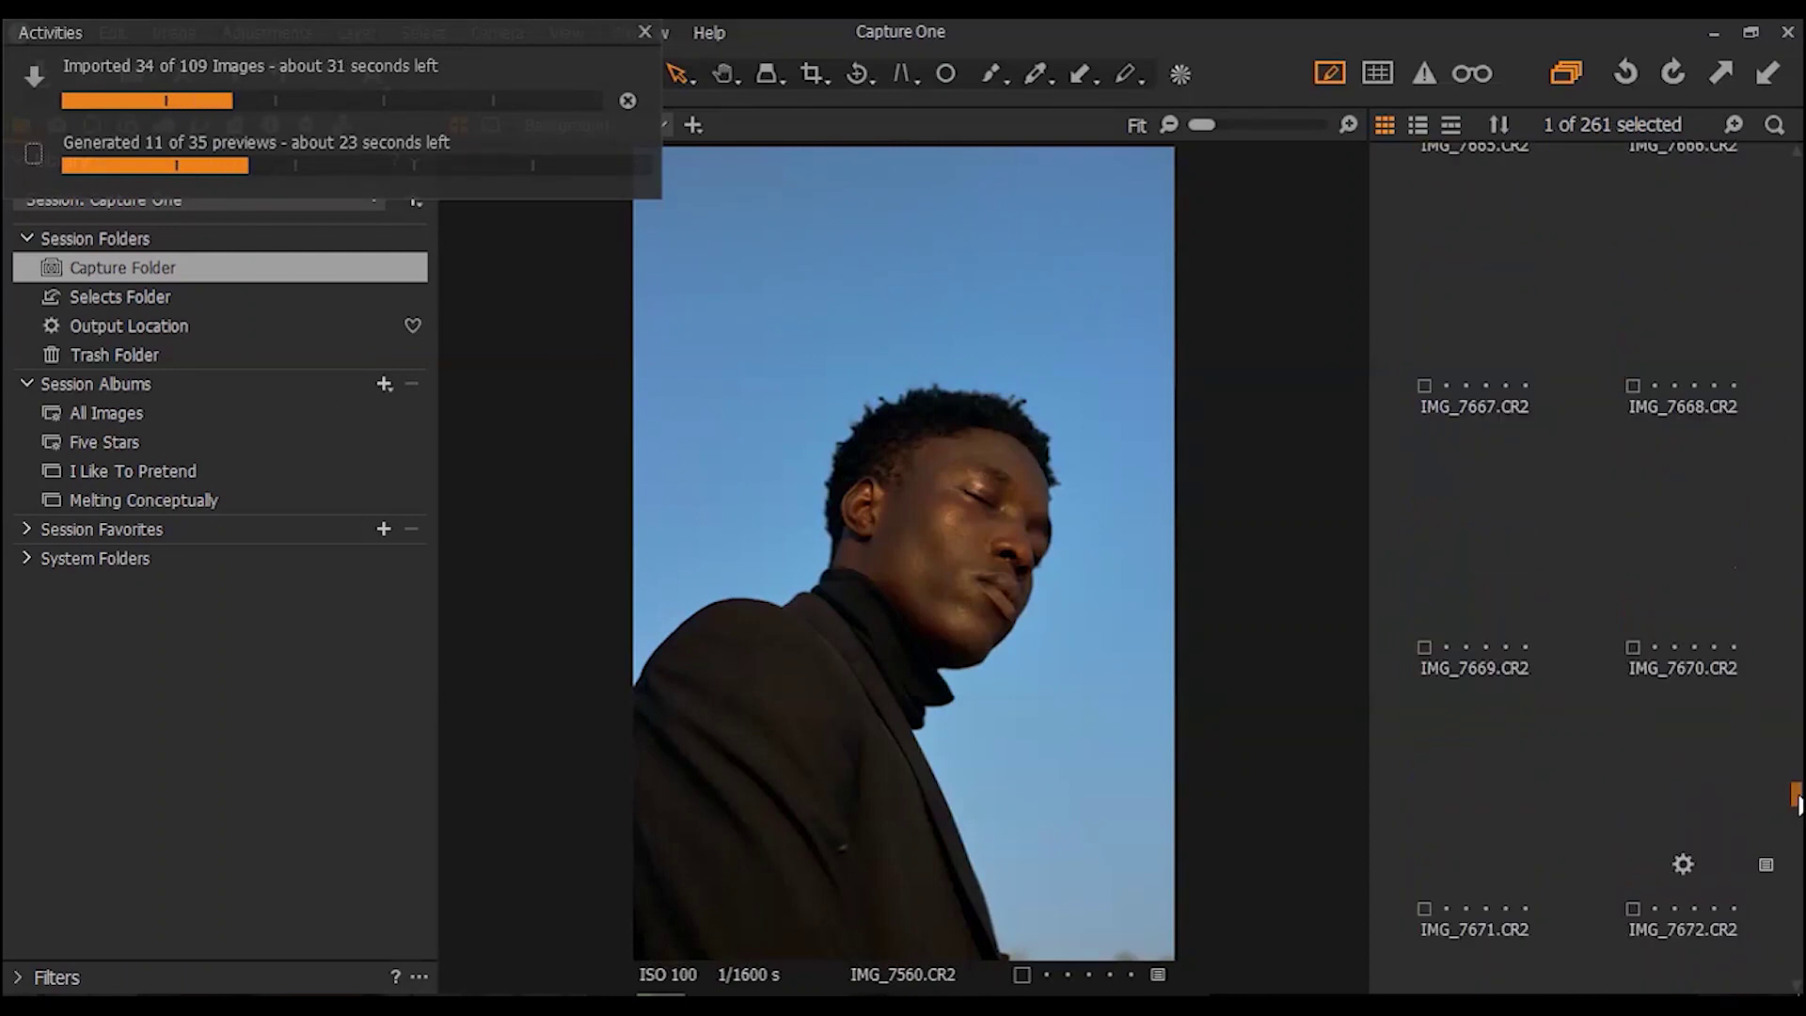
Browse the newly imported red-jacket portraits, check IMG_9283.JPG up close and select IMG_9287.JPG for editing
click(1634, 359)
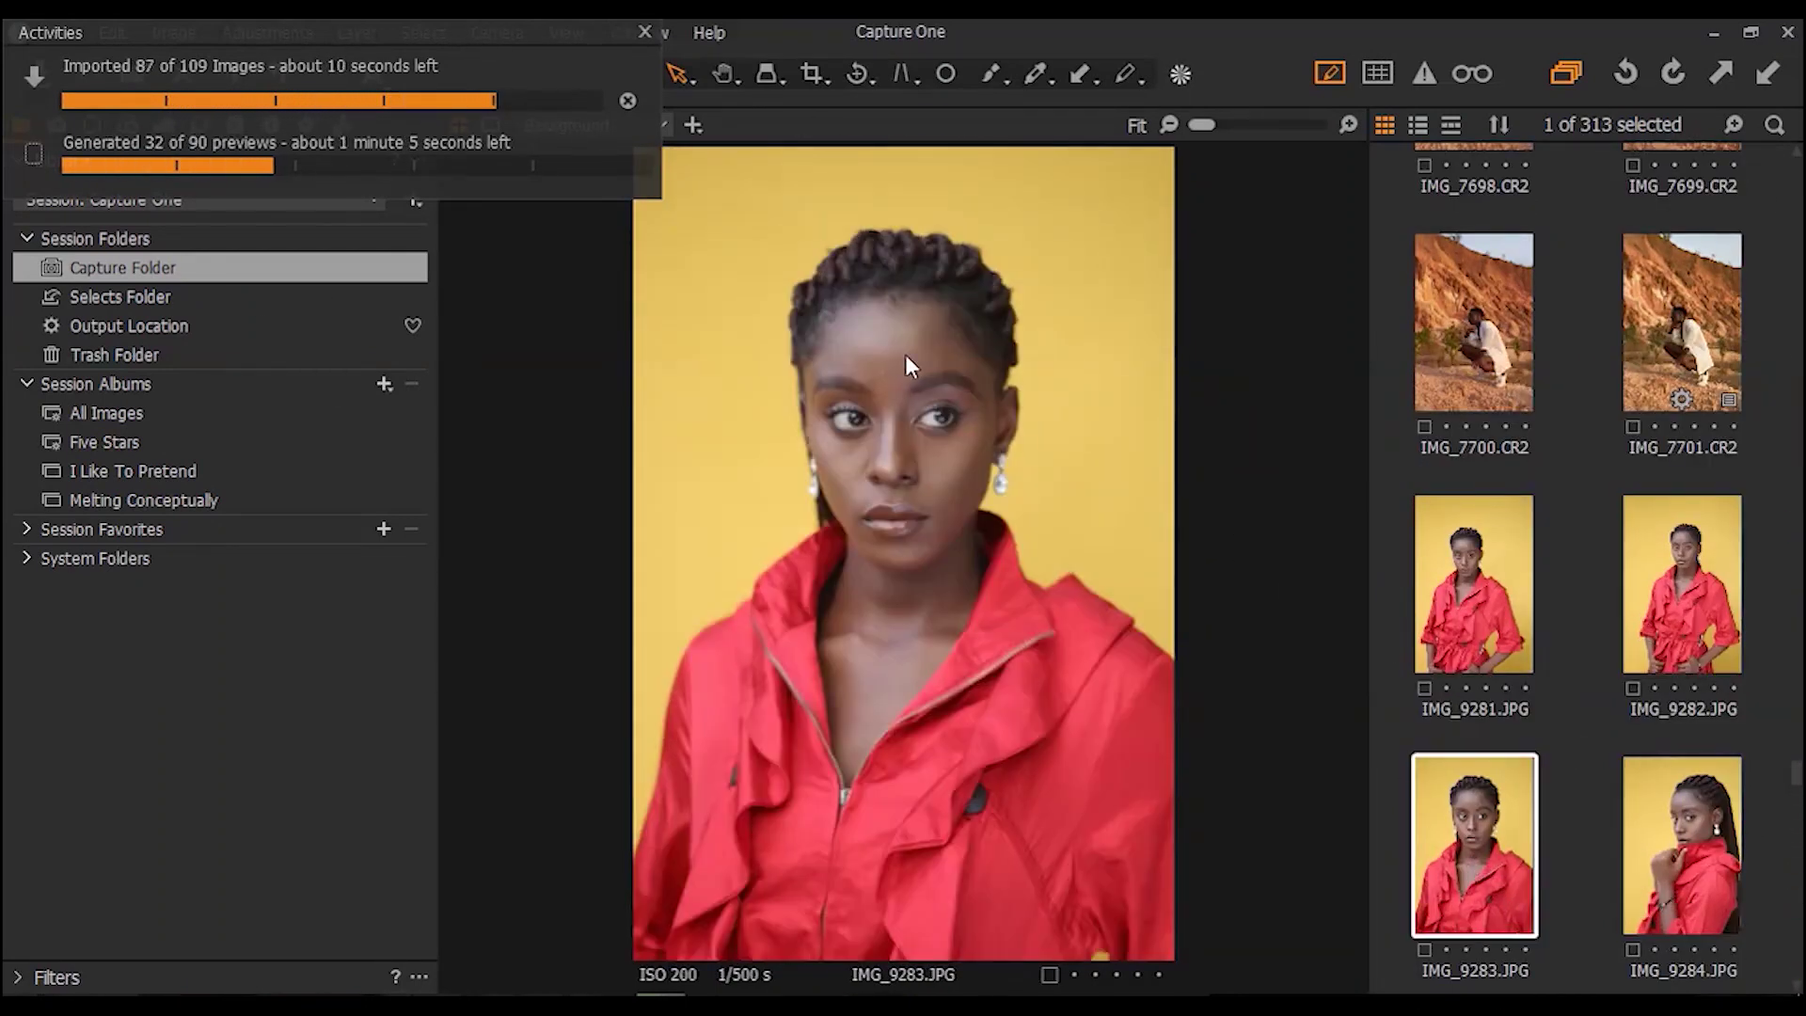
scroll(1796, 776, down, 3)
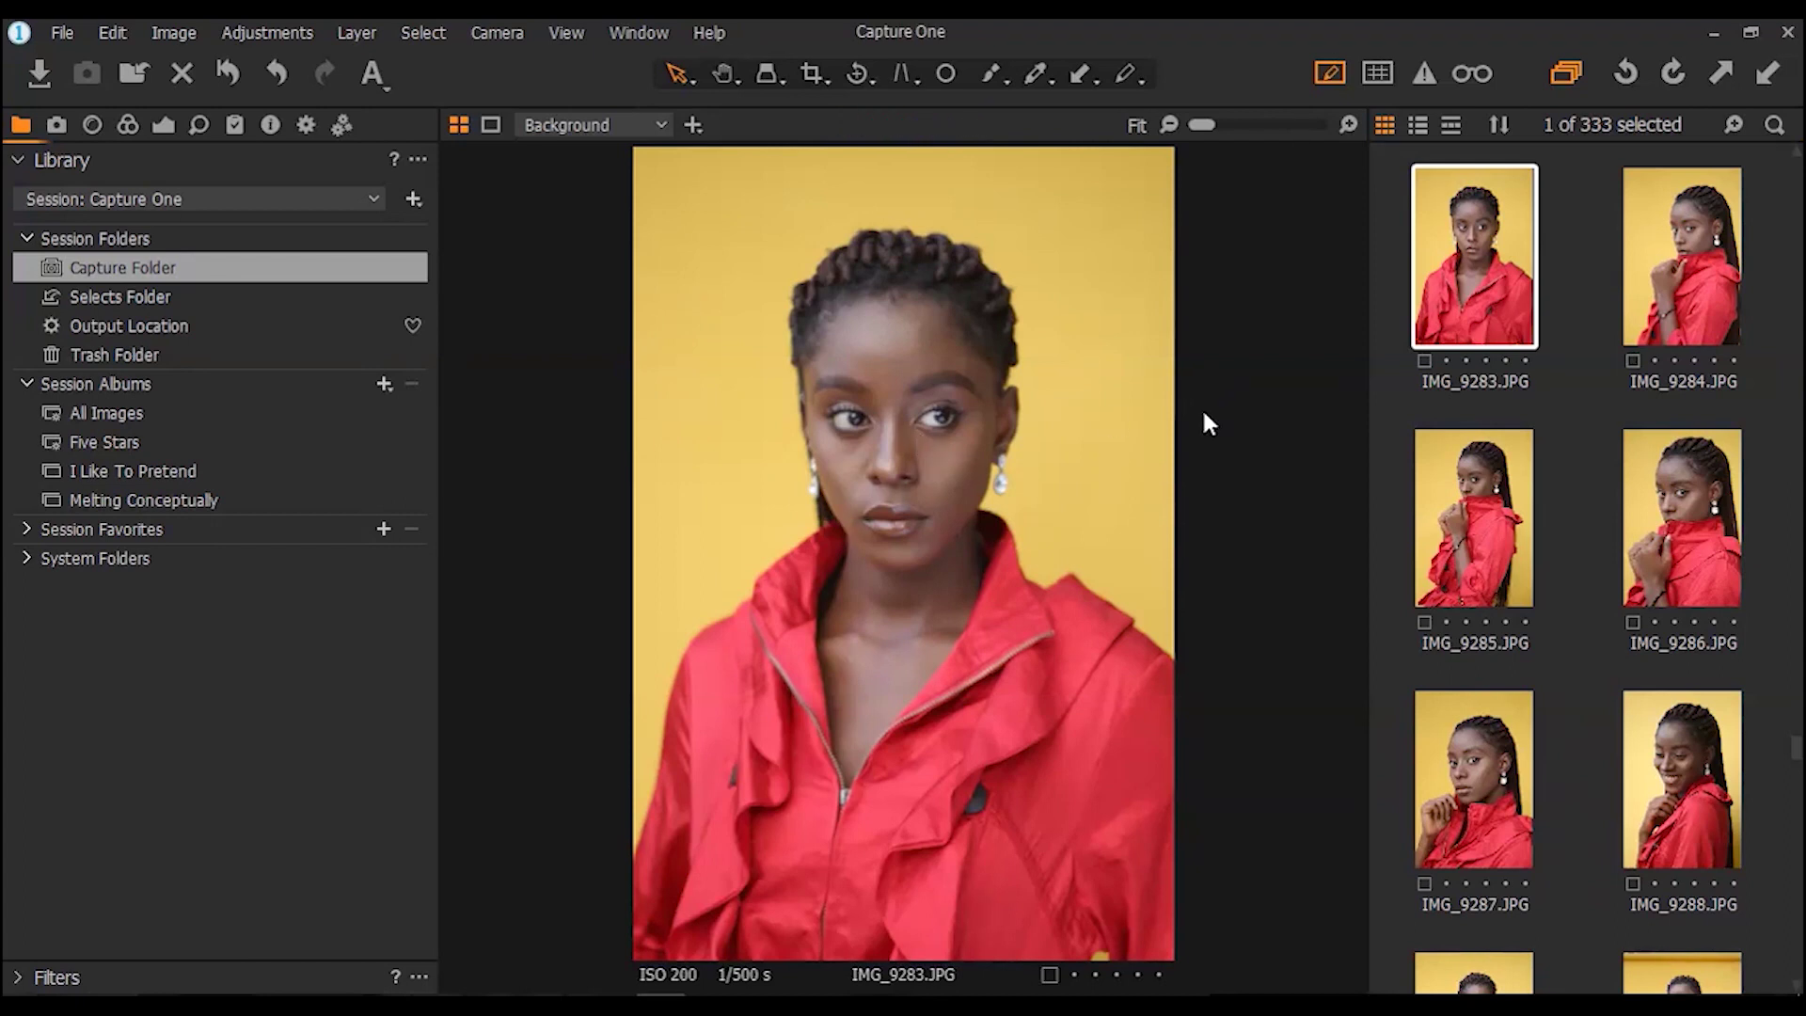
scroll(1146, 434, up, 1)
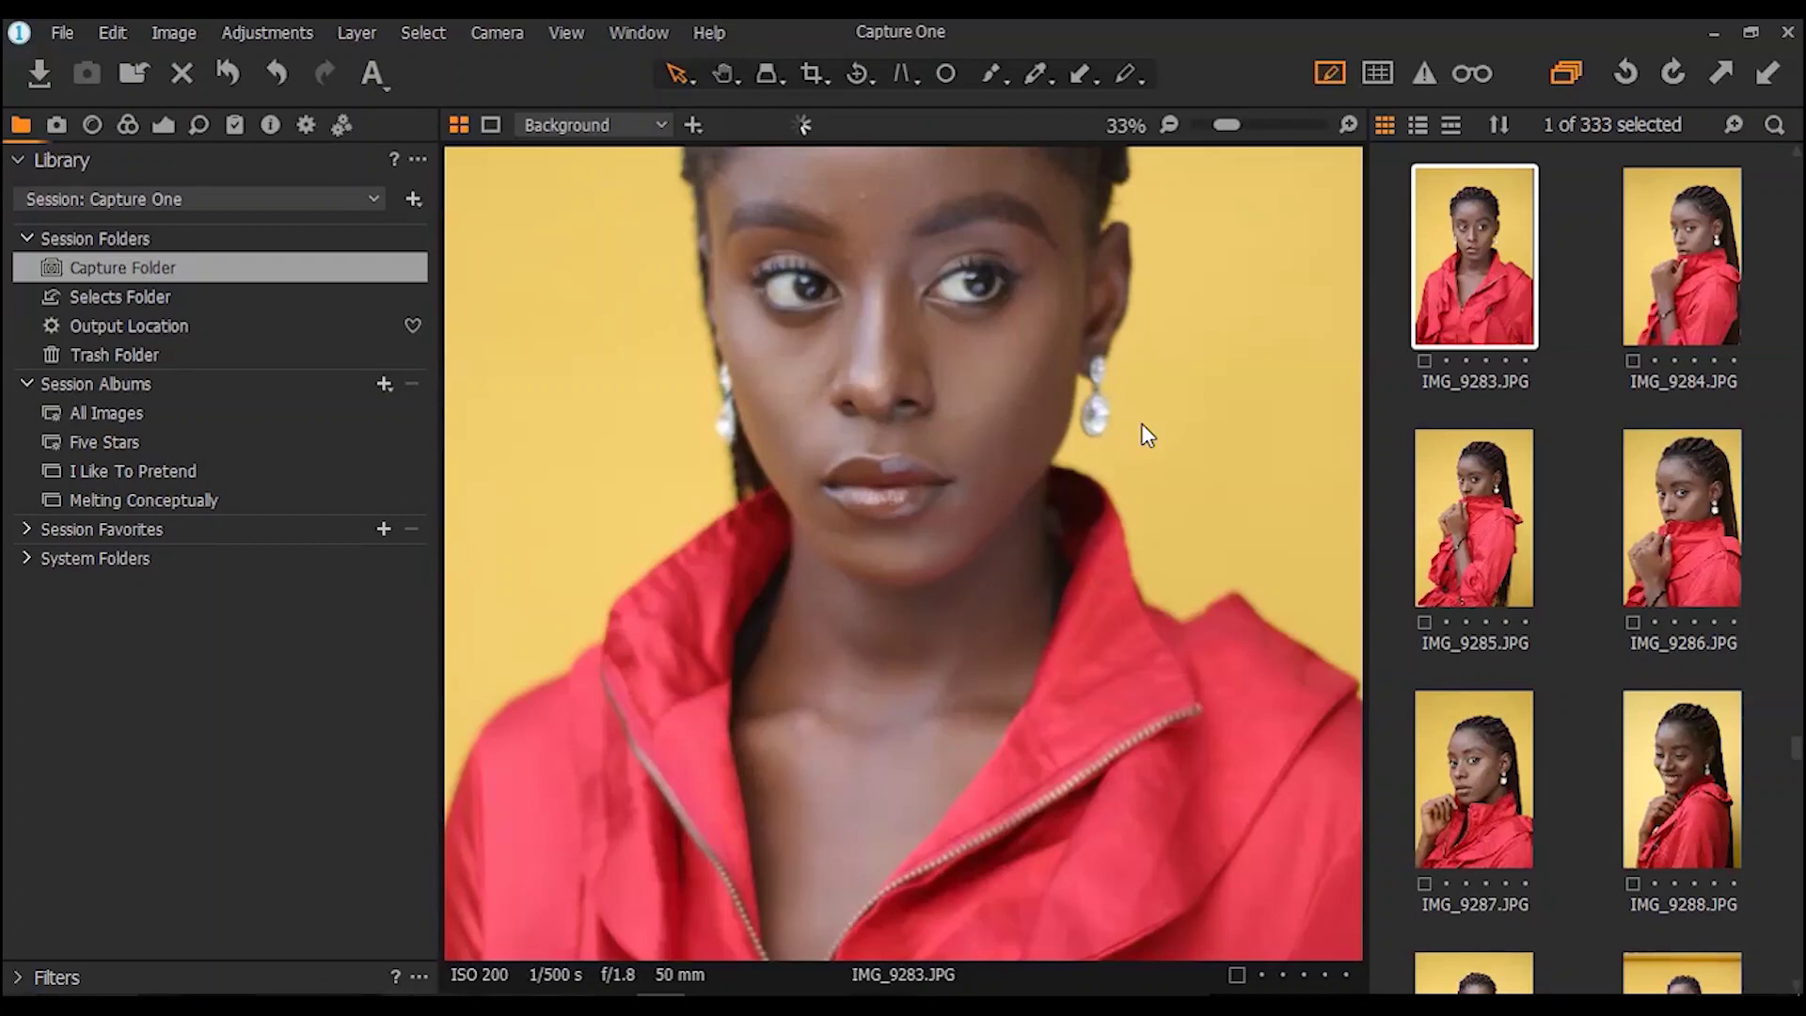
scroll(1145, 434, down, 2)
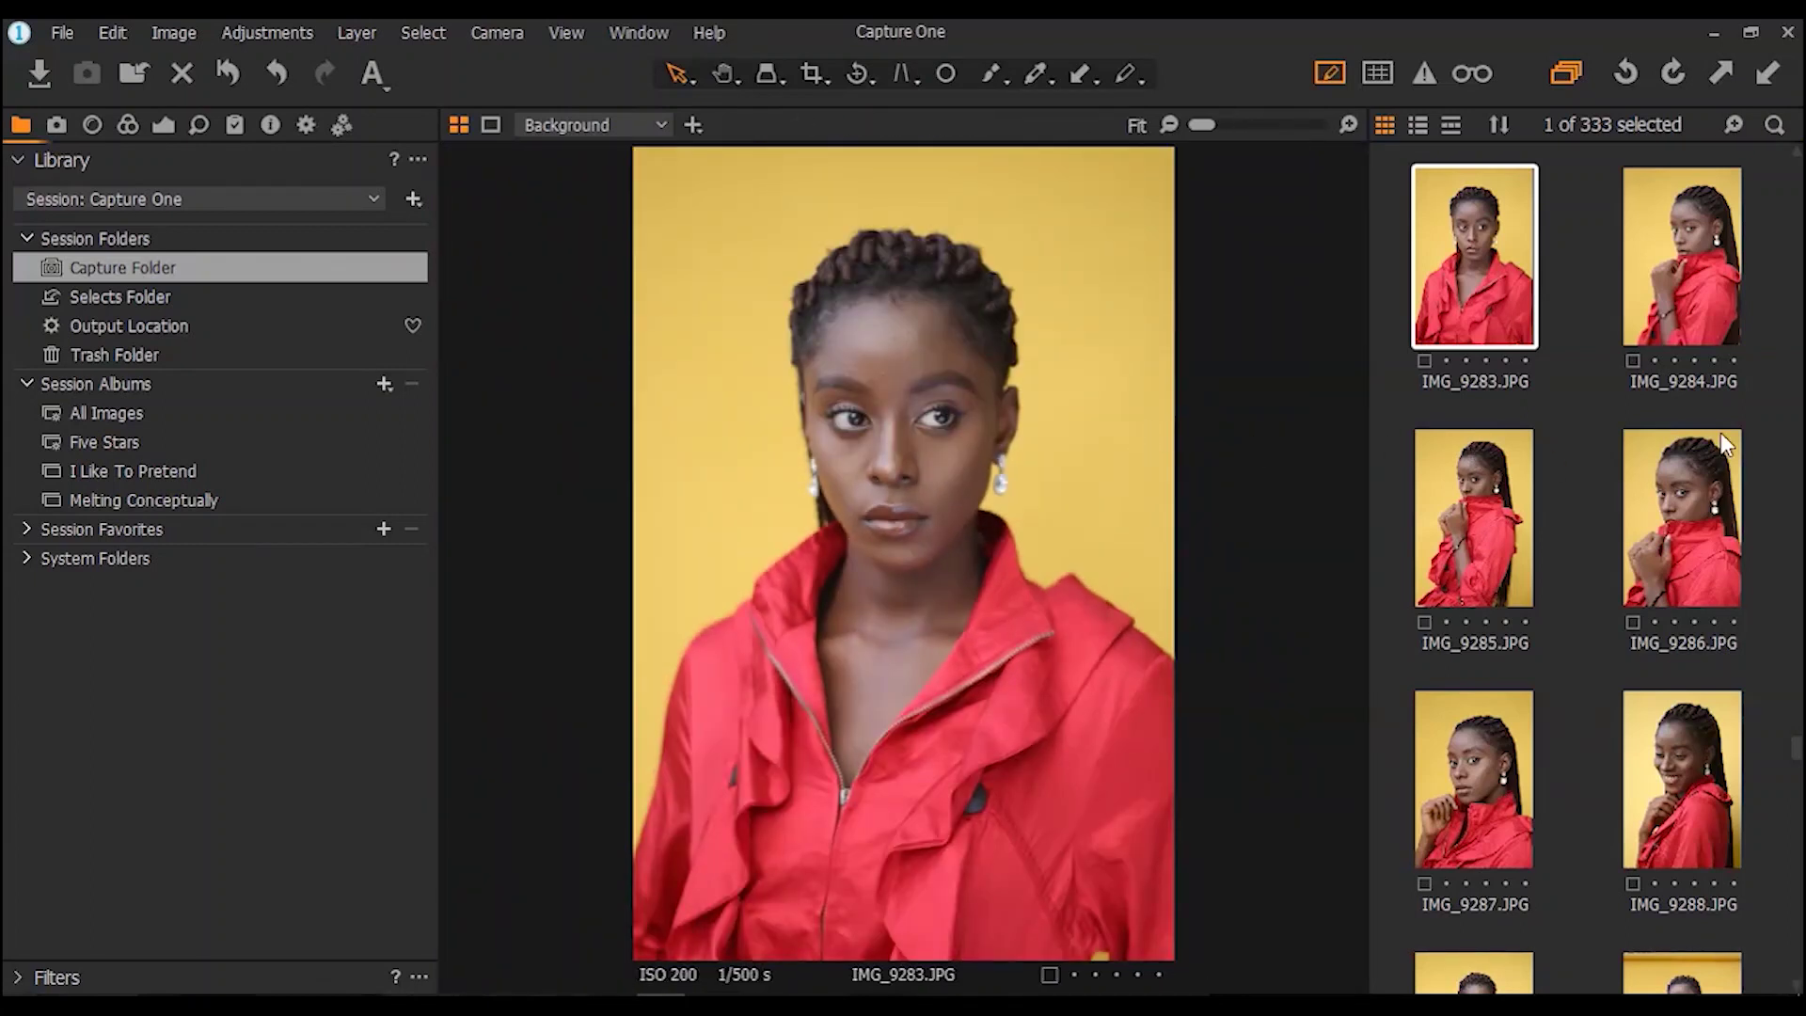
click(1501, 794)
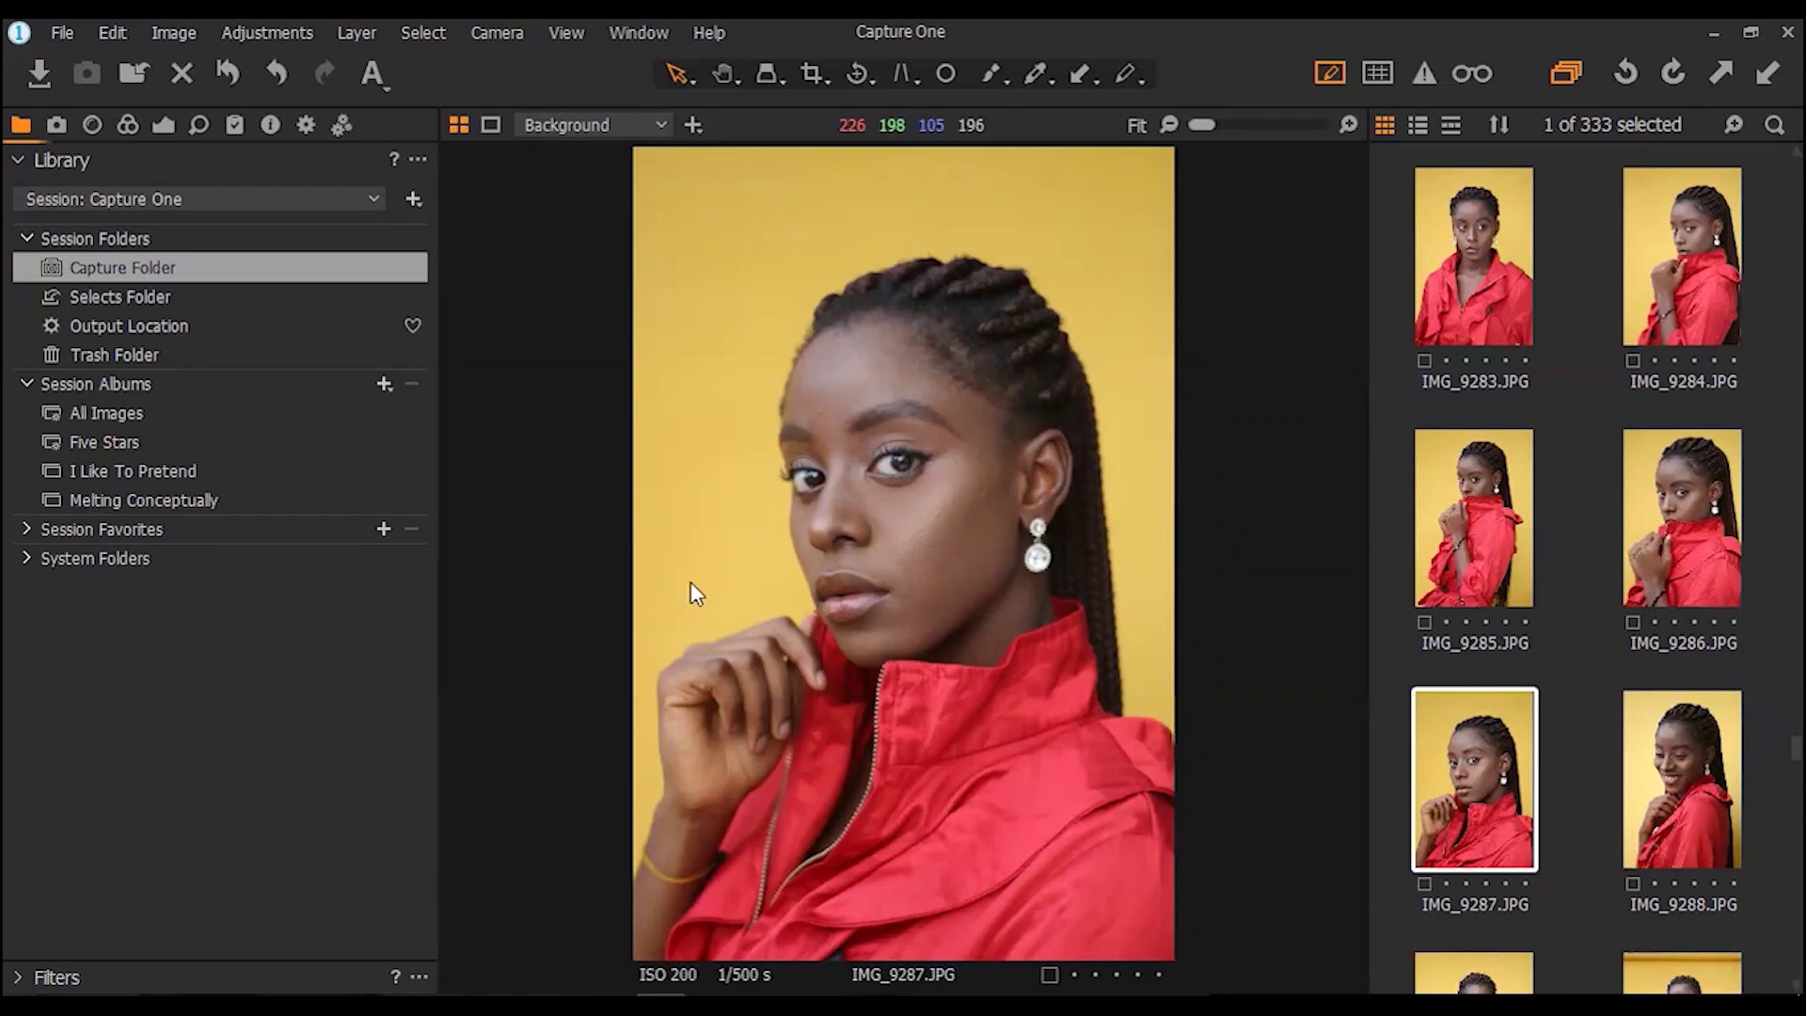
Bring up the color tools with White Balance collapsed and the Layers section expanded
key(ctrl+2)
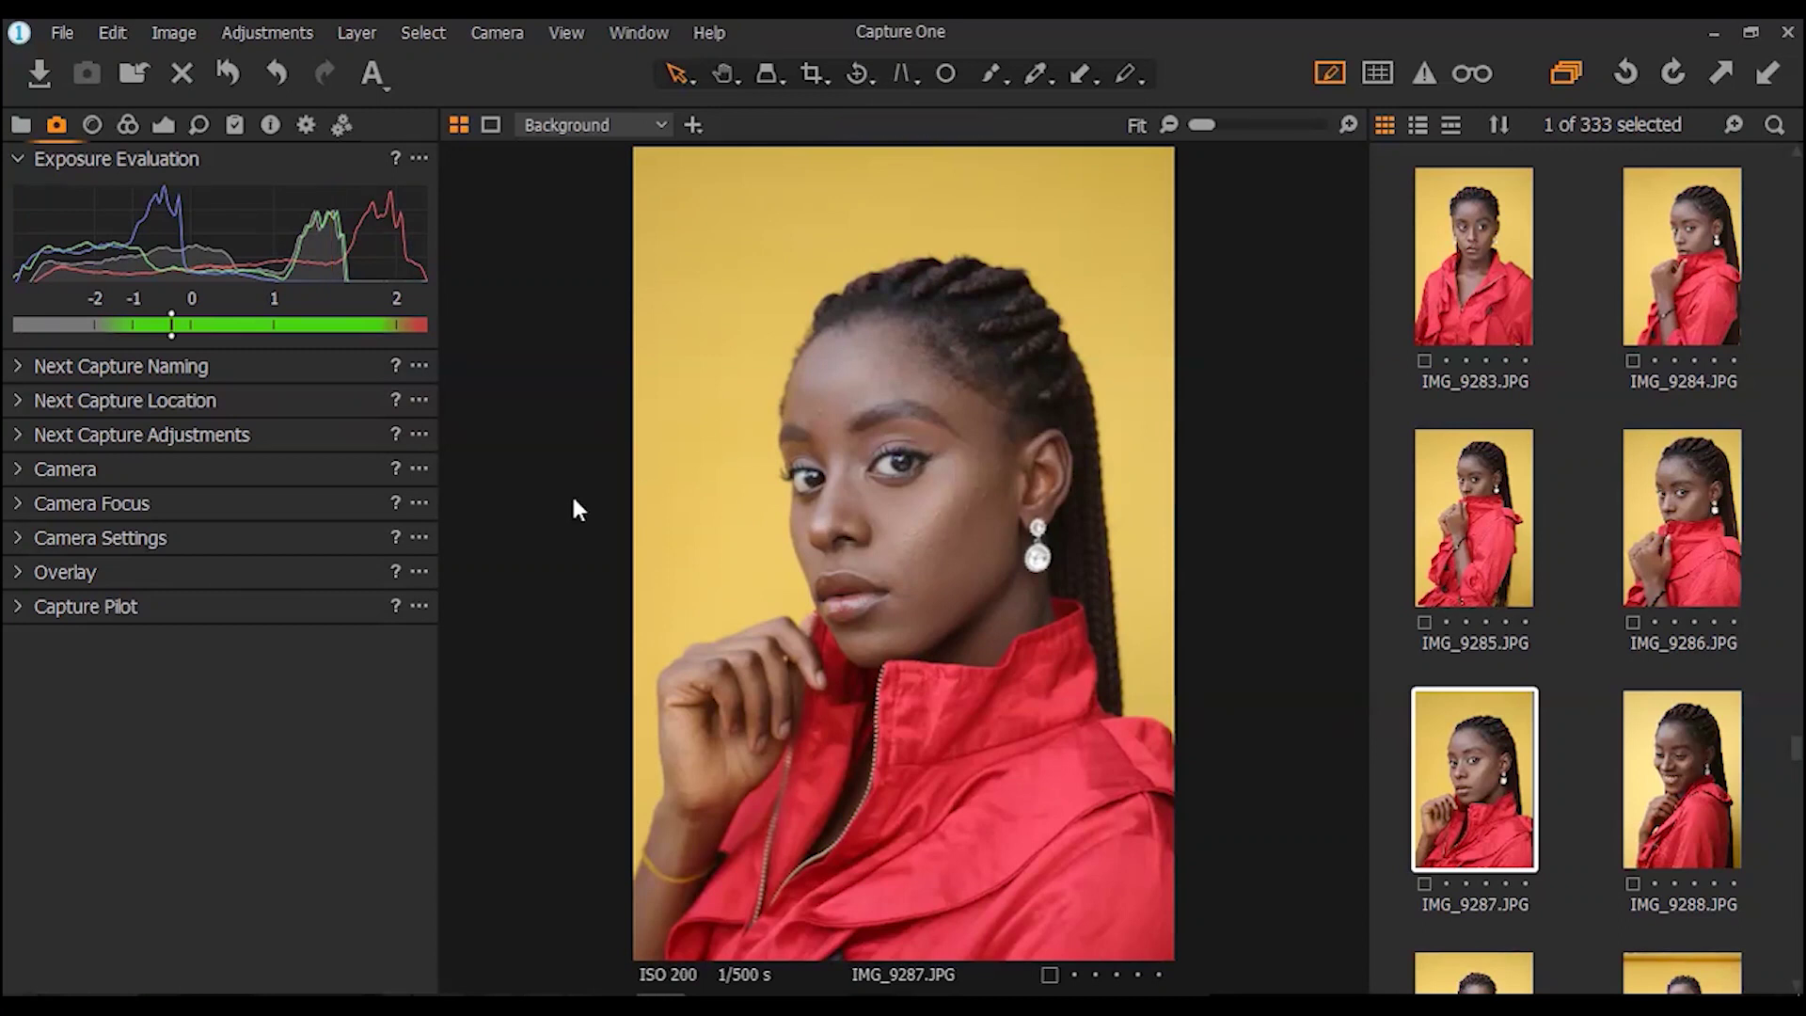
click(91, 124)
click(128, 124)
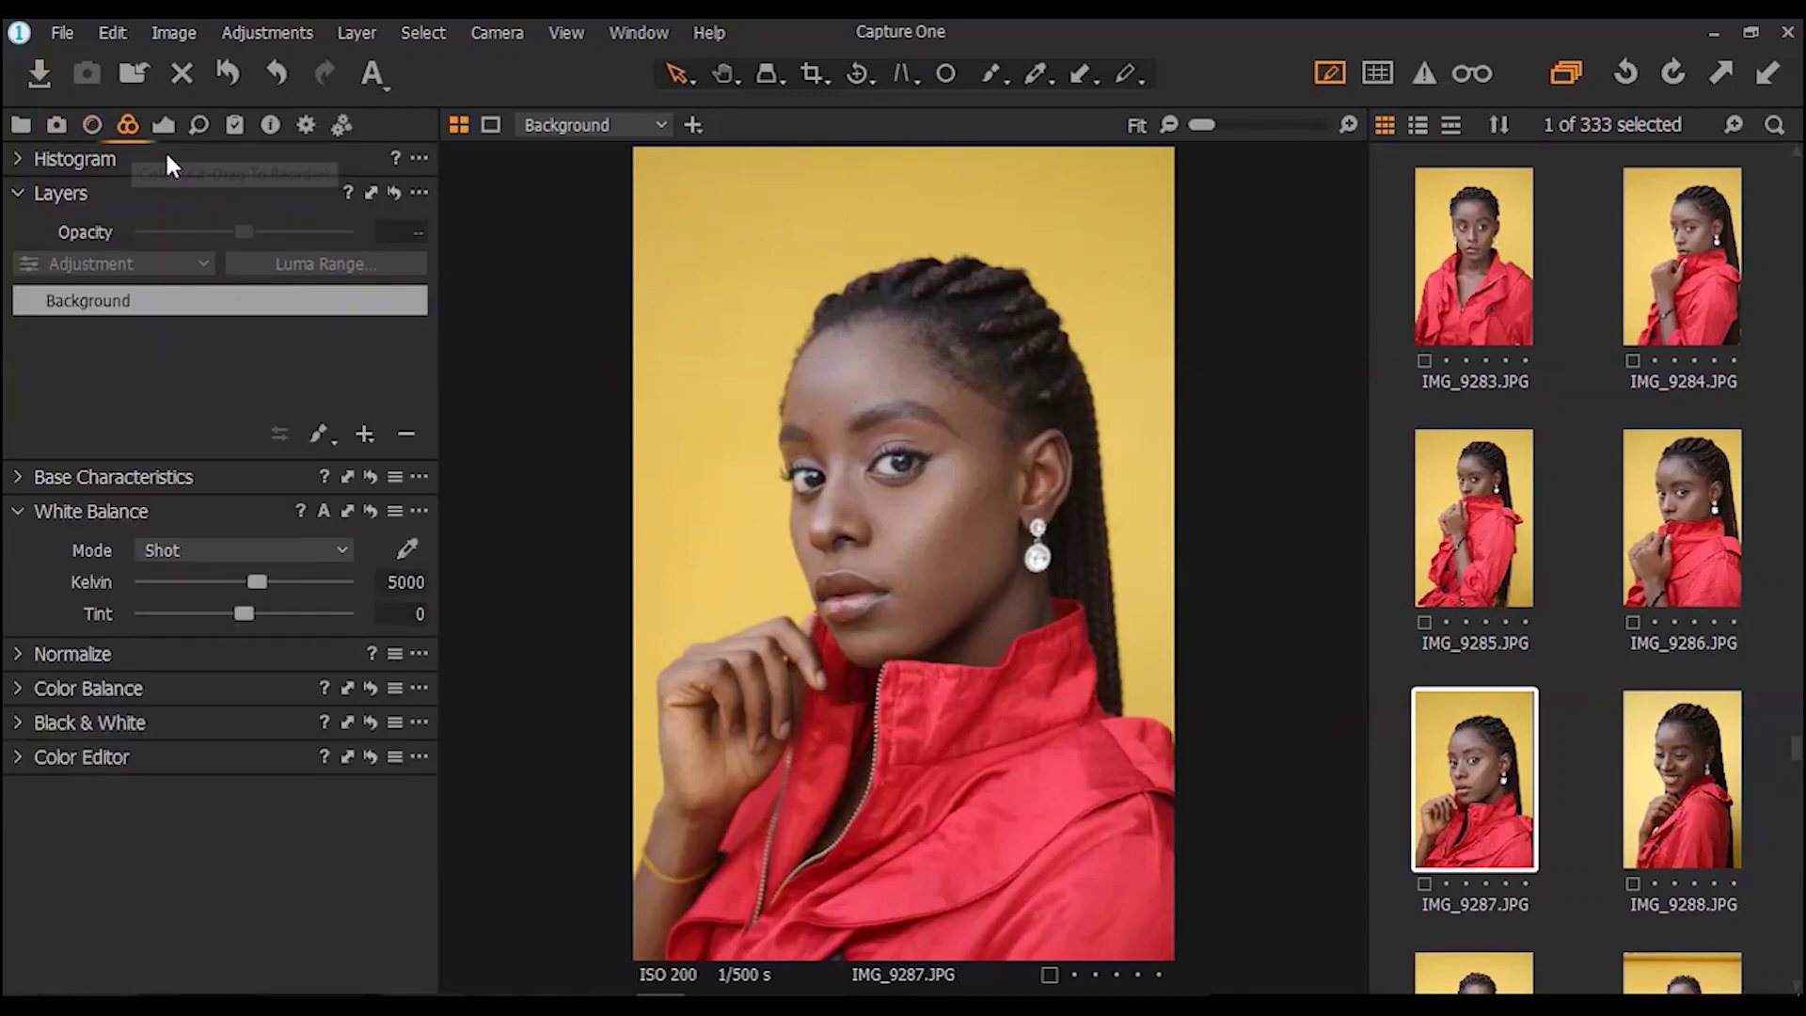
click(17, 191)
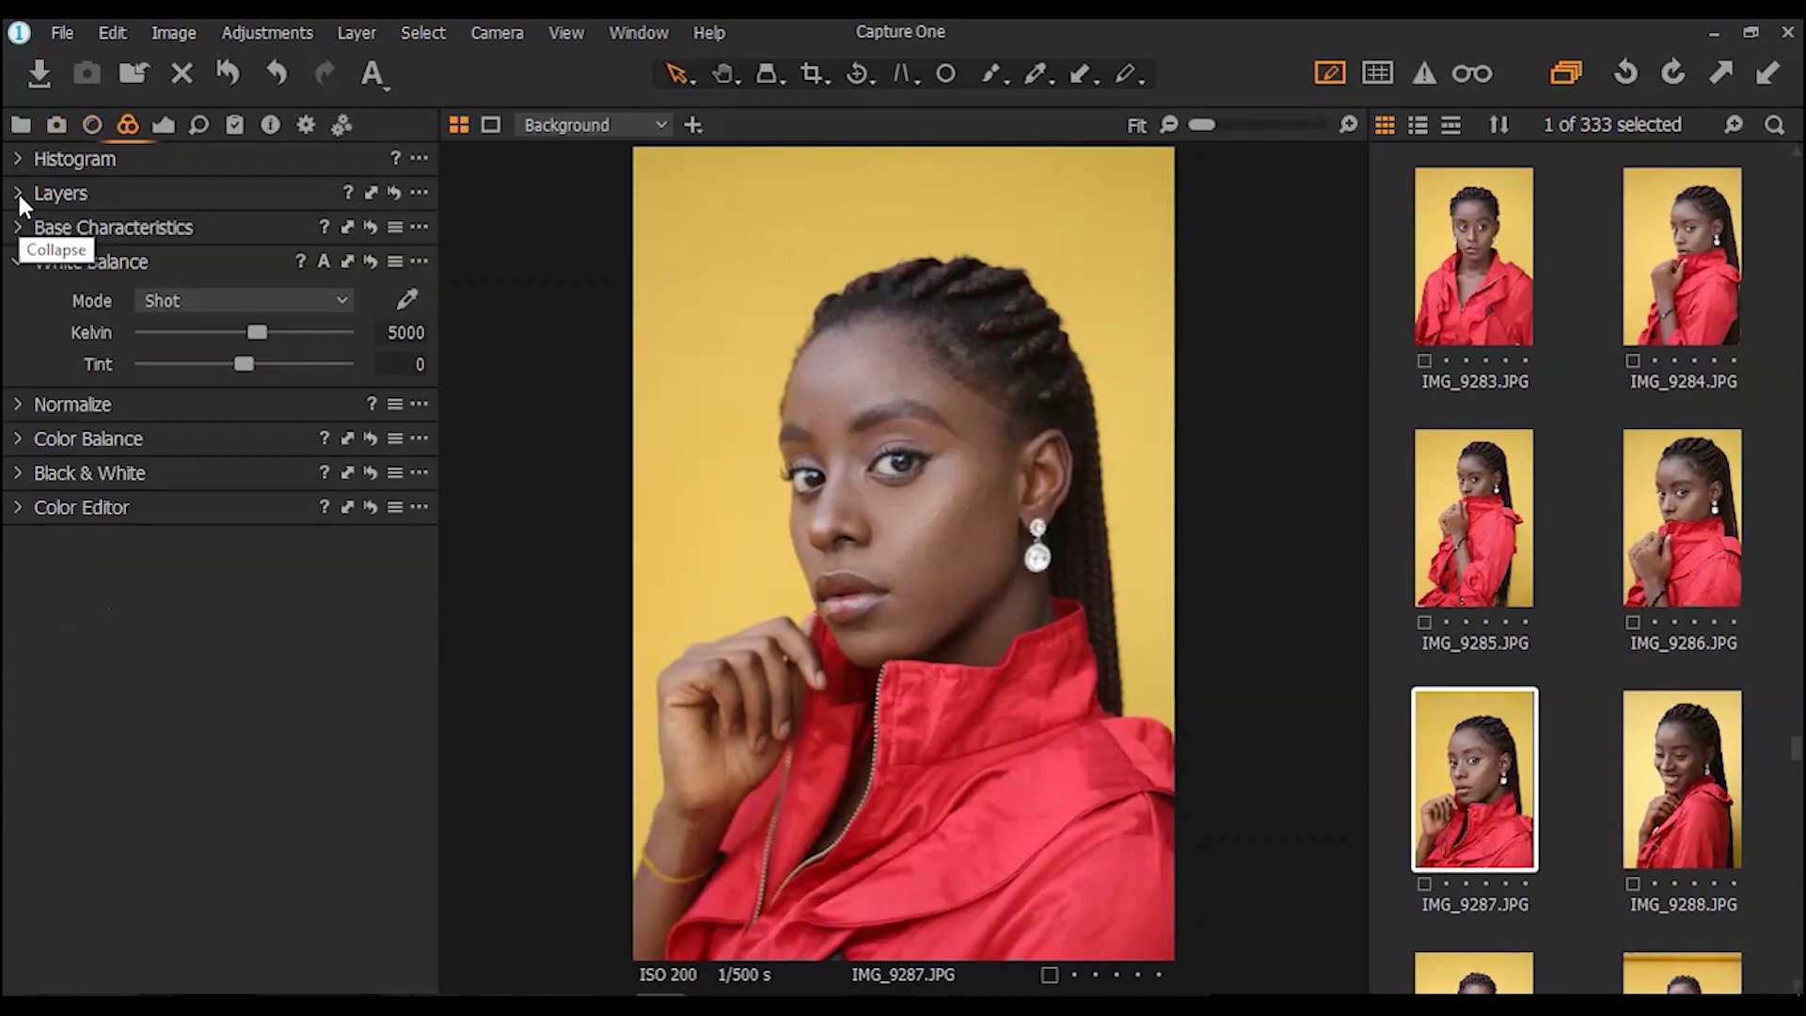
click(17, 261)
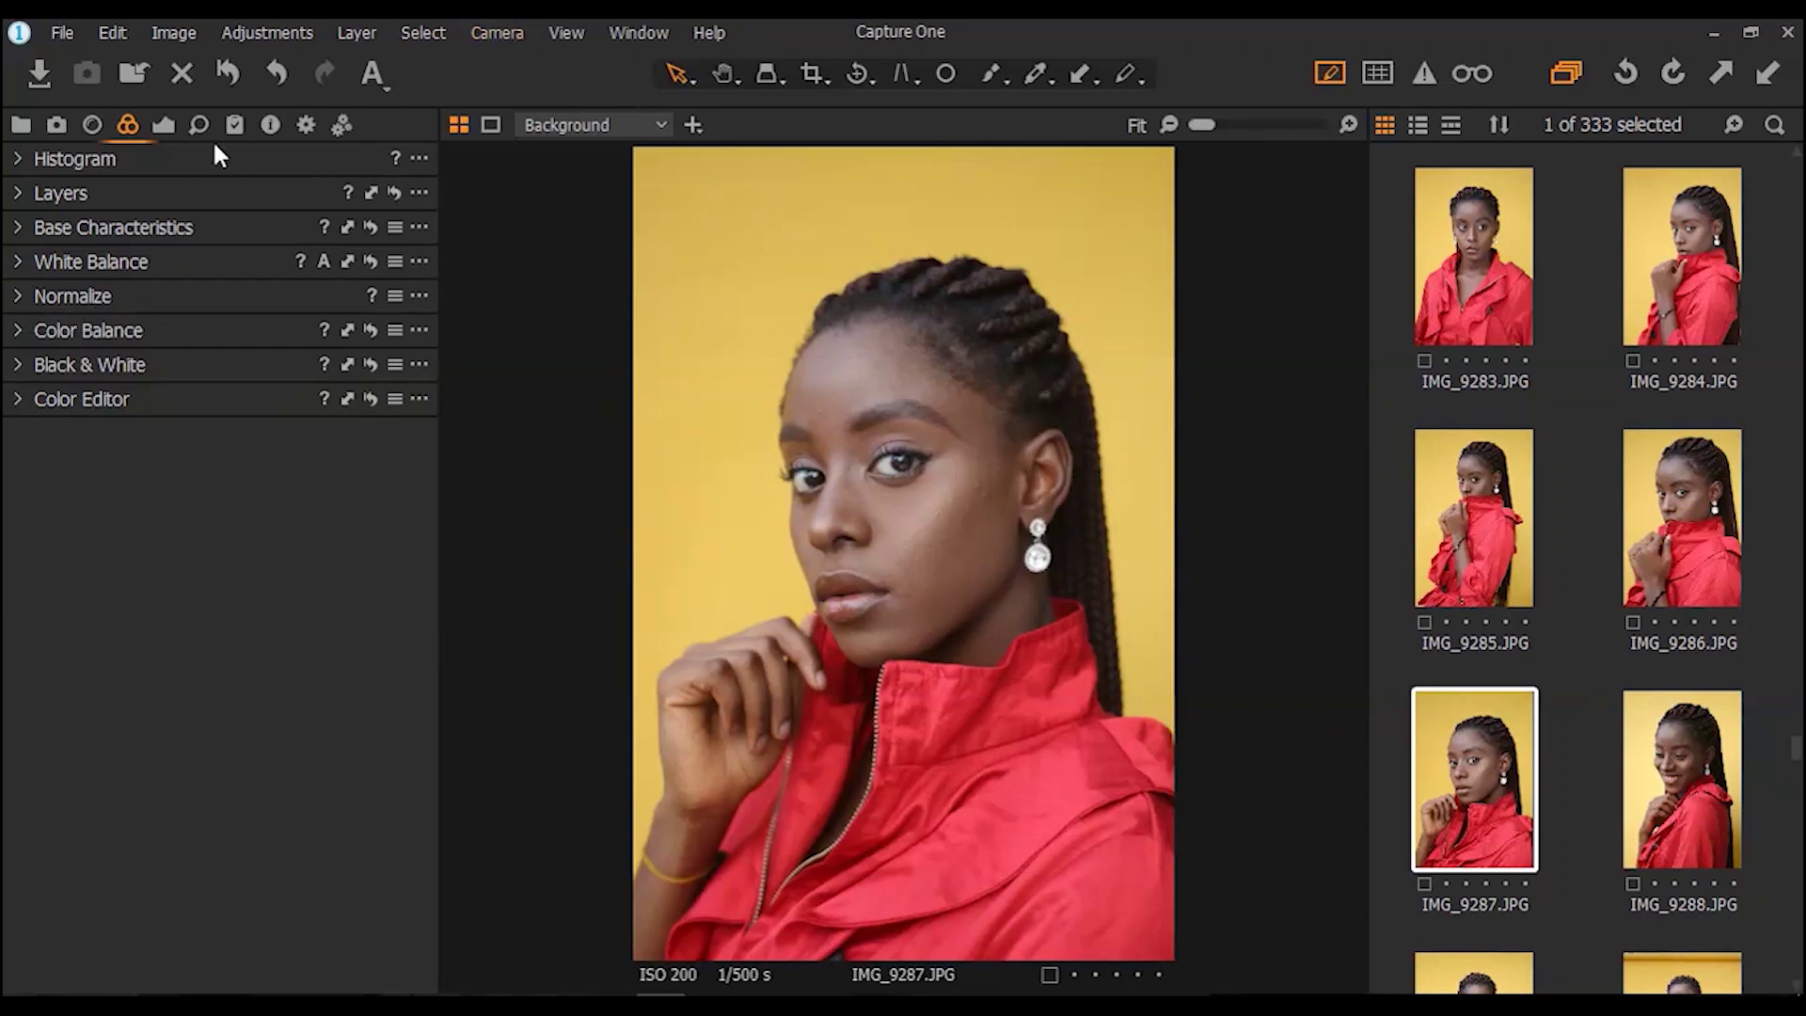
click(166, 123)
click(125, 123)
click(17, 188)
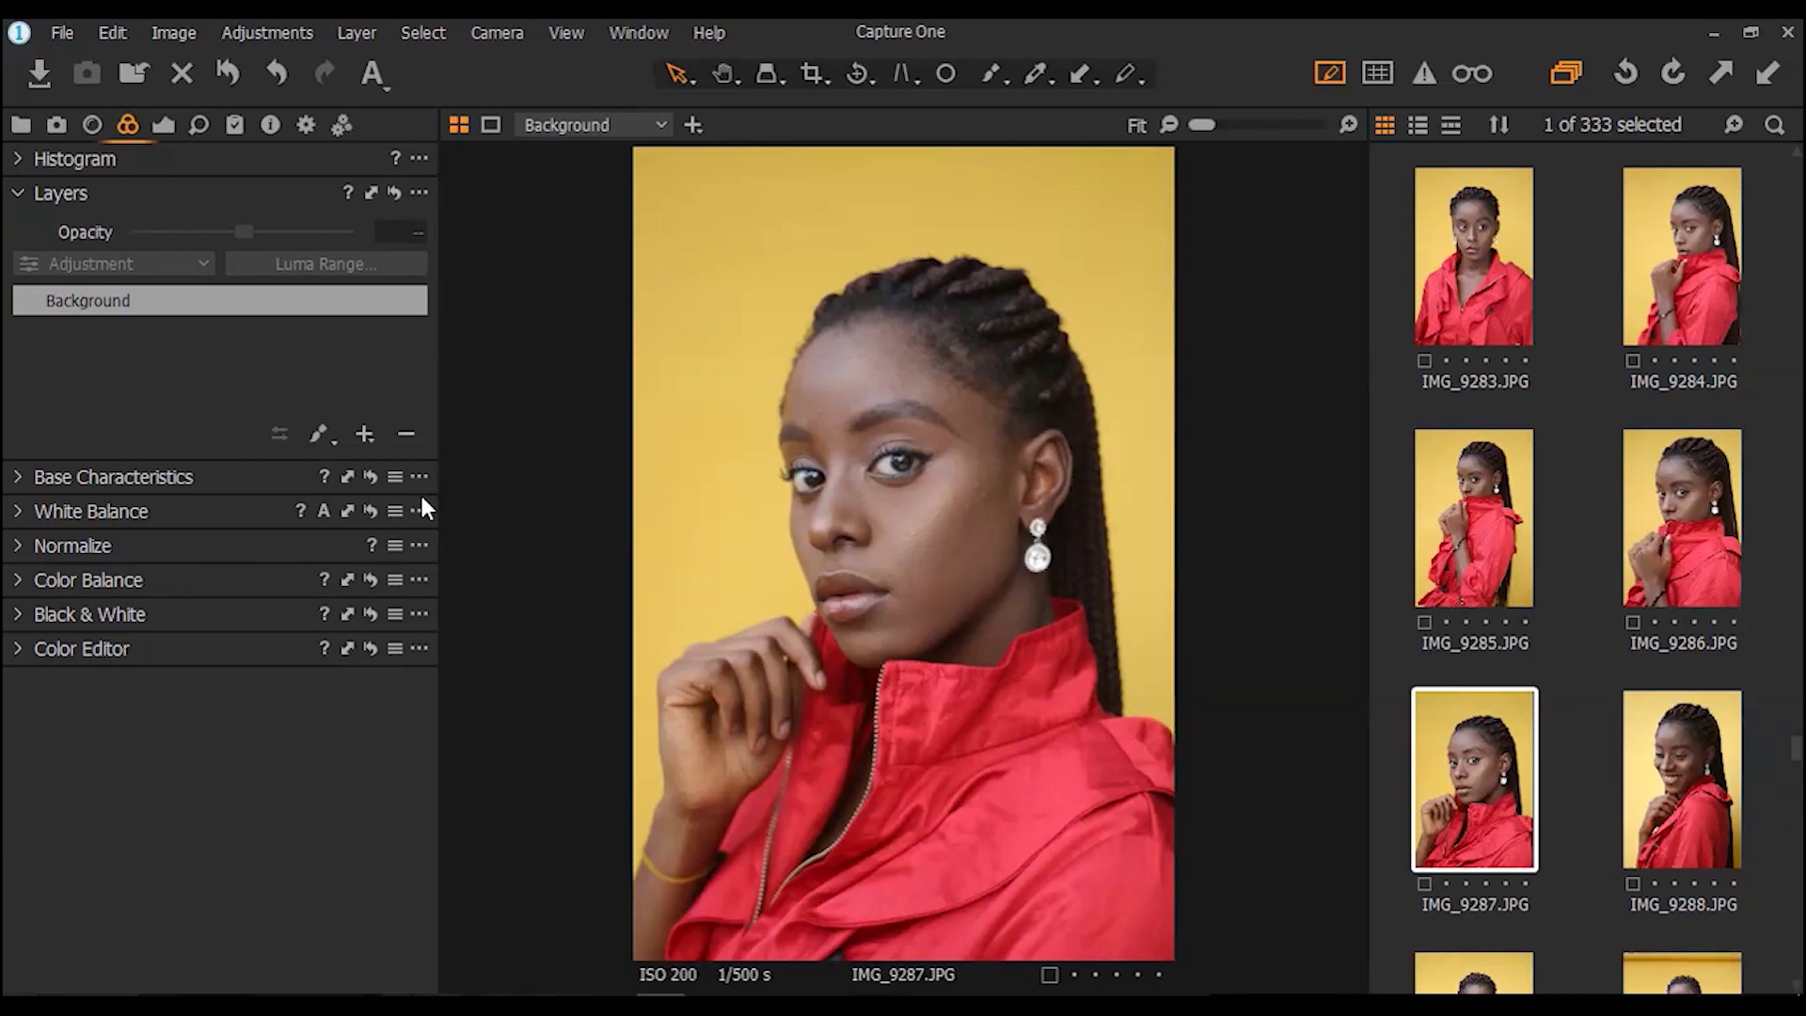
Try out a new adjustment layer above the background, including its mask options, and delete it
click(364, 435)
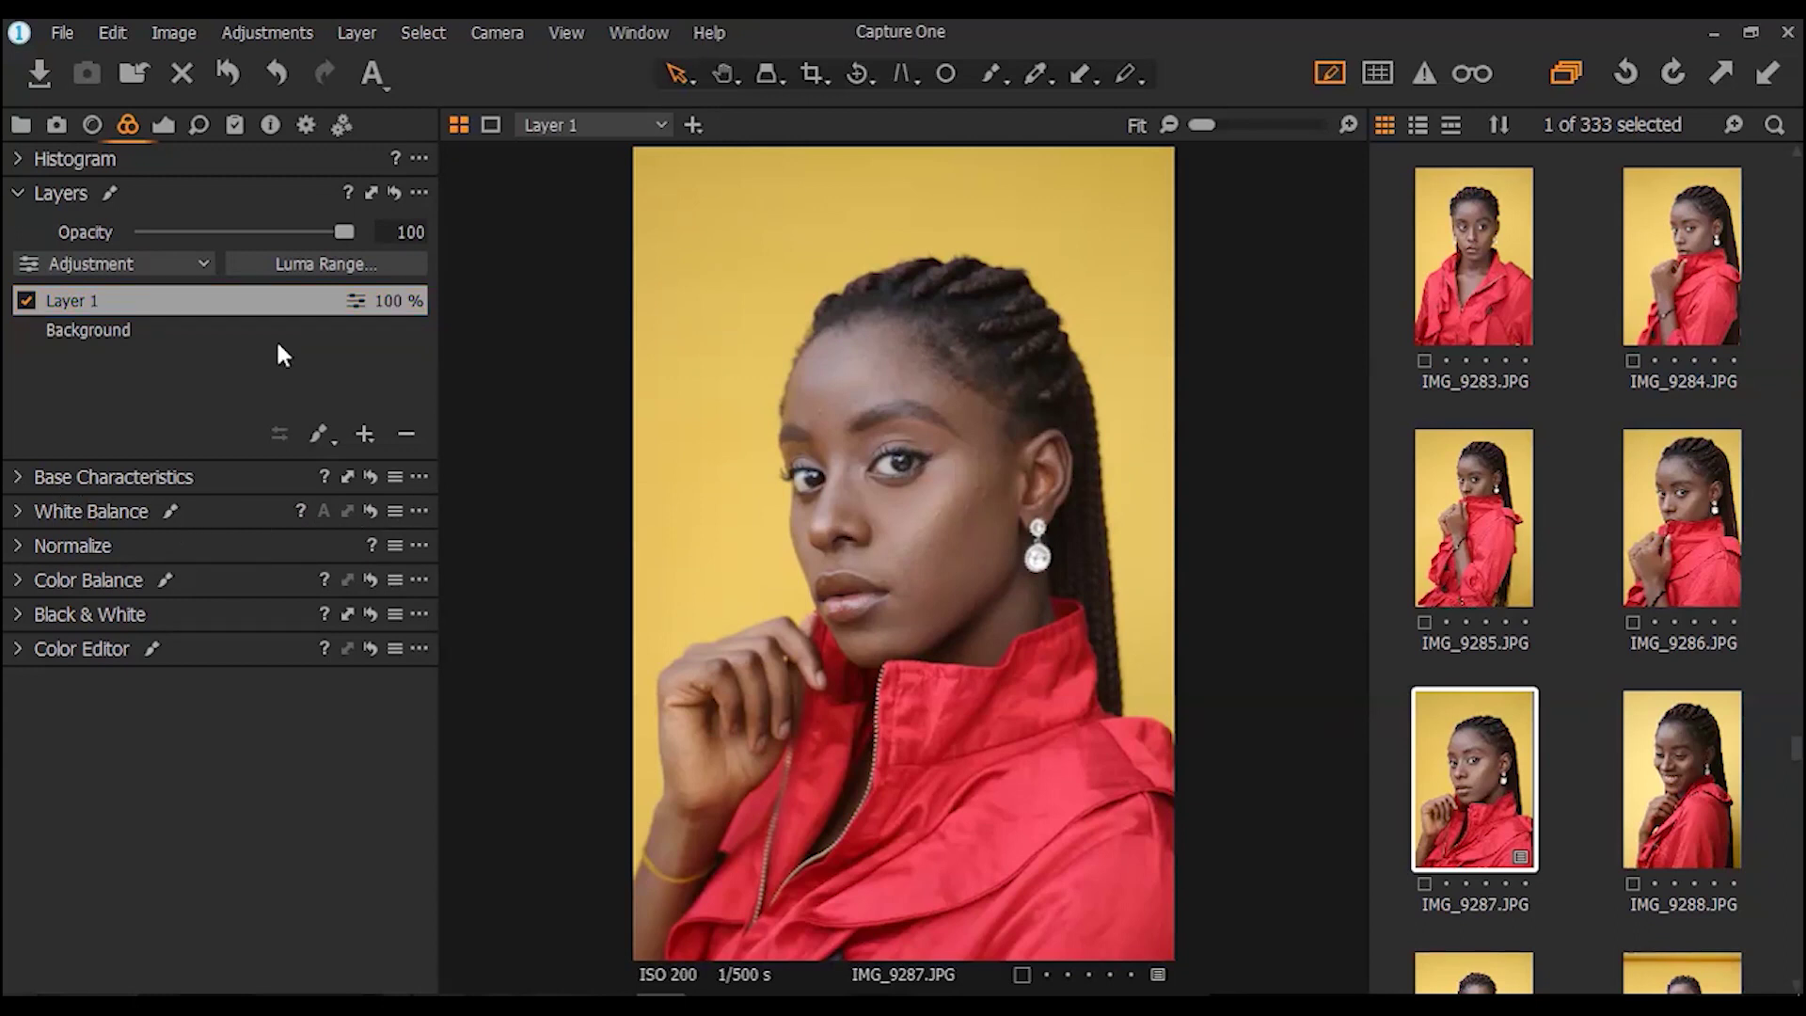
right_click(250, 303)
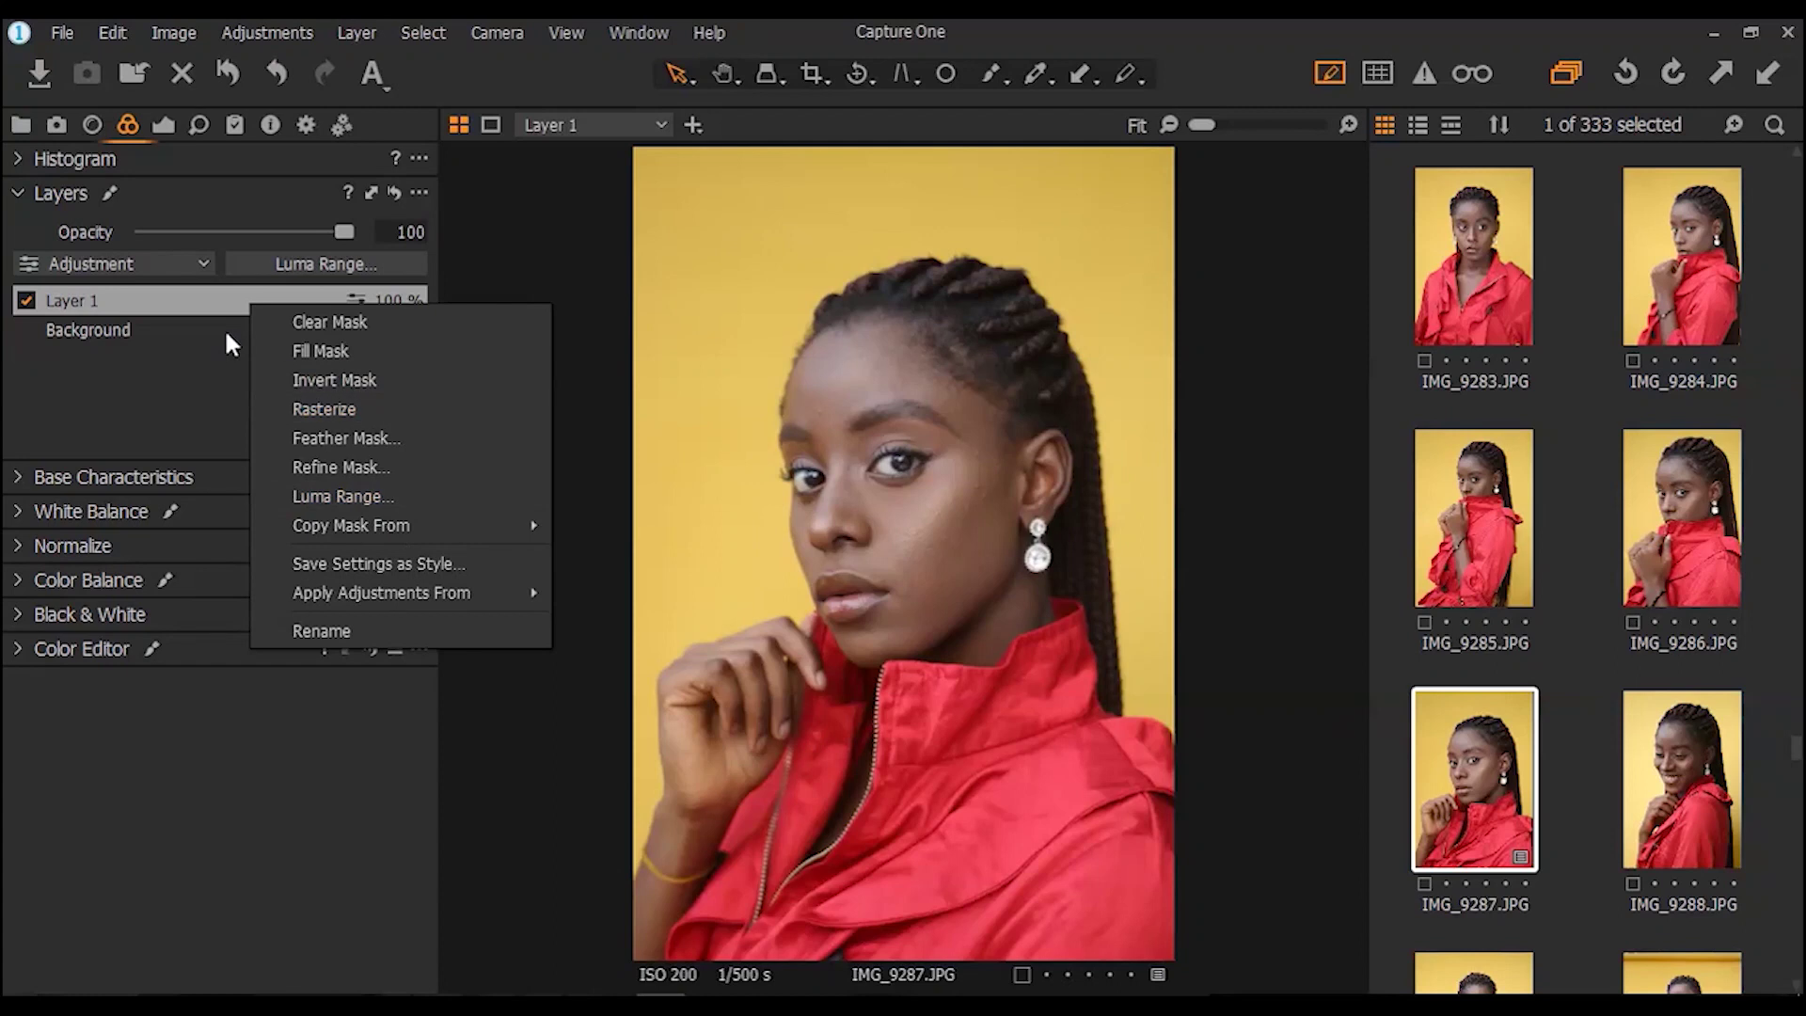
click(200, 305)
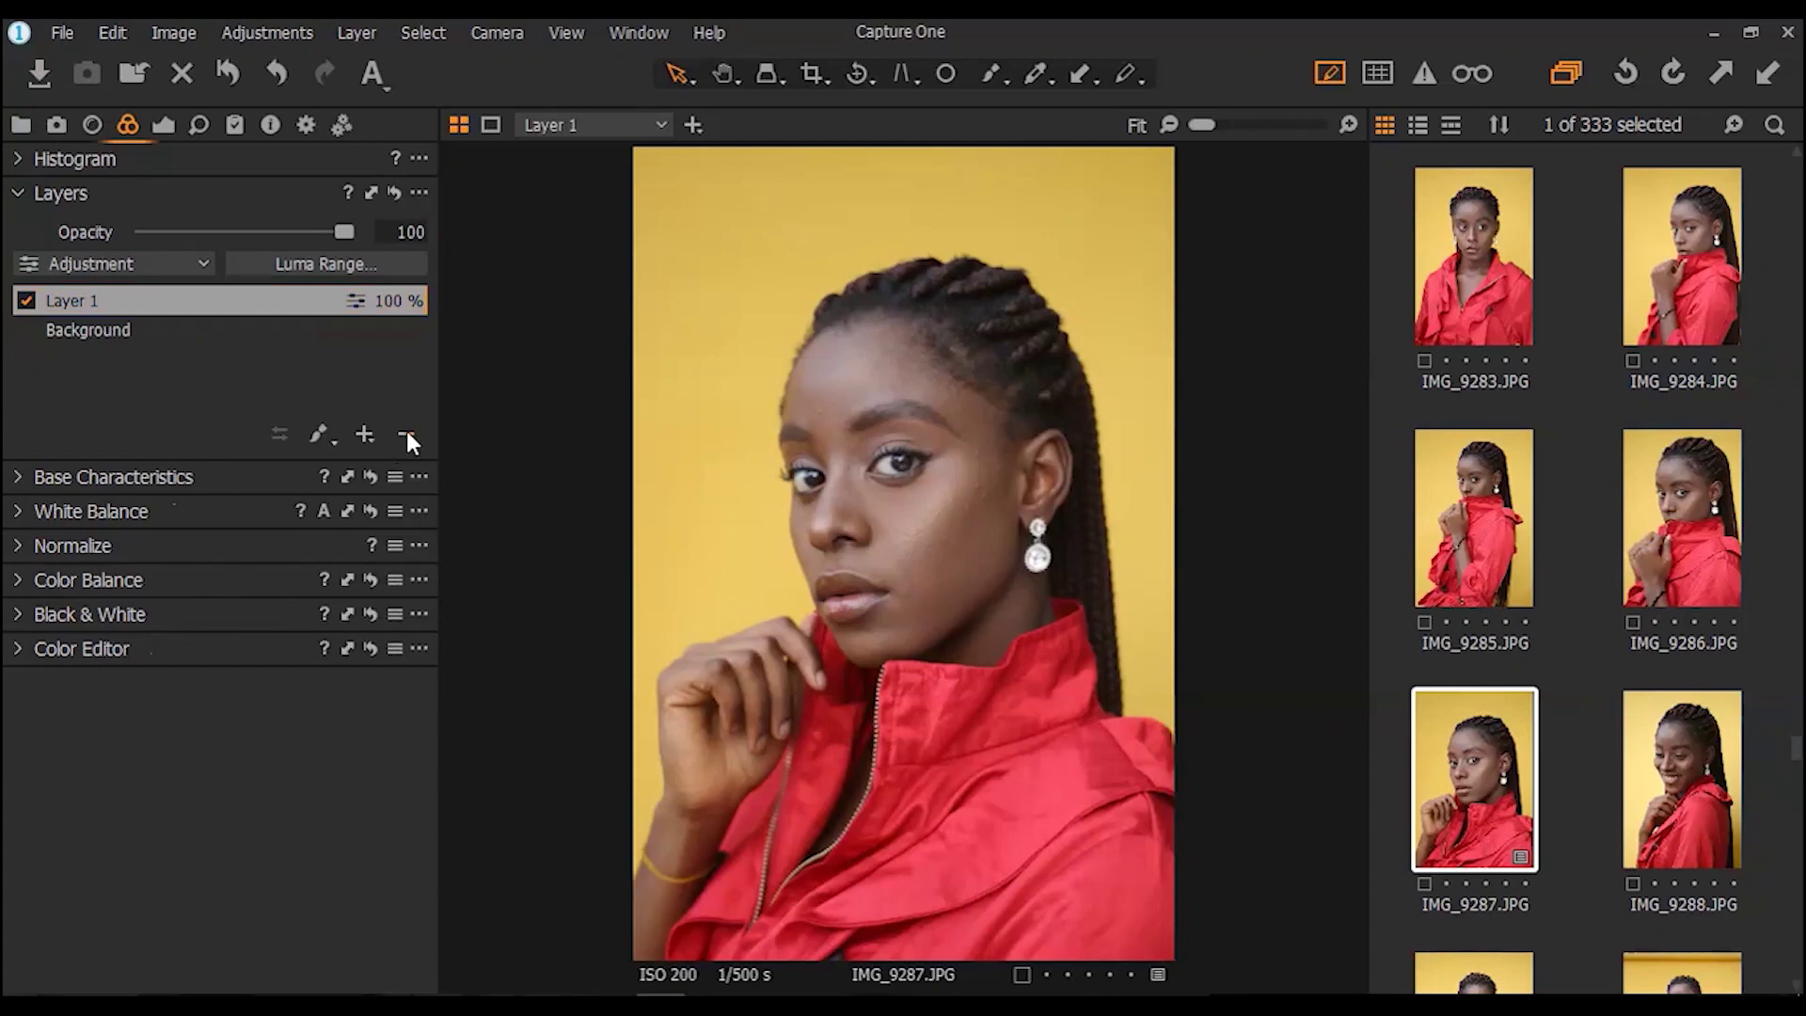
click(406, 434)
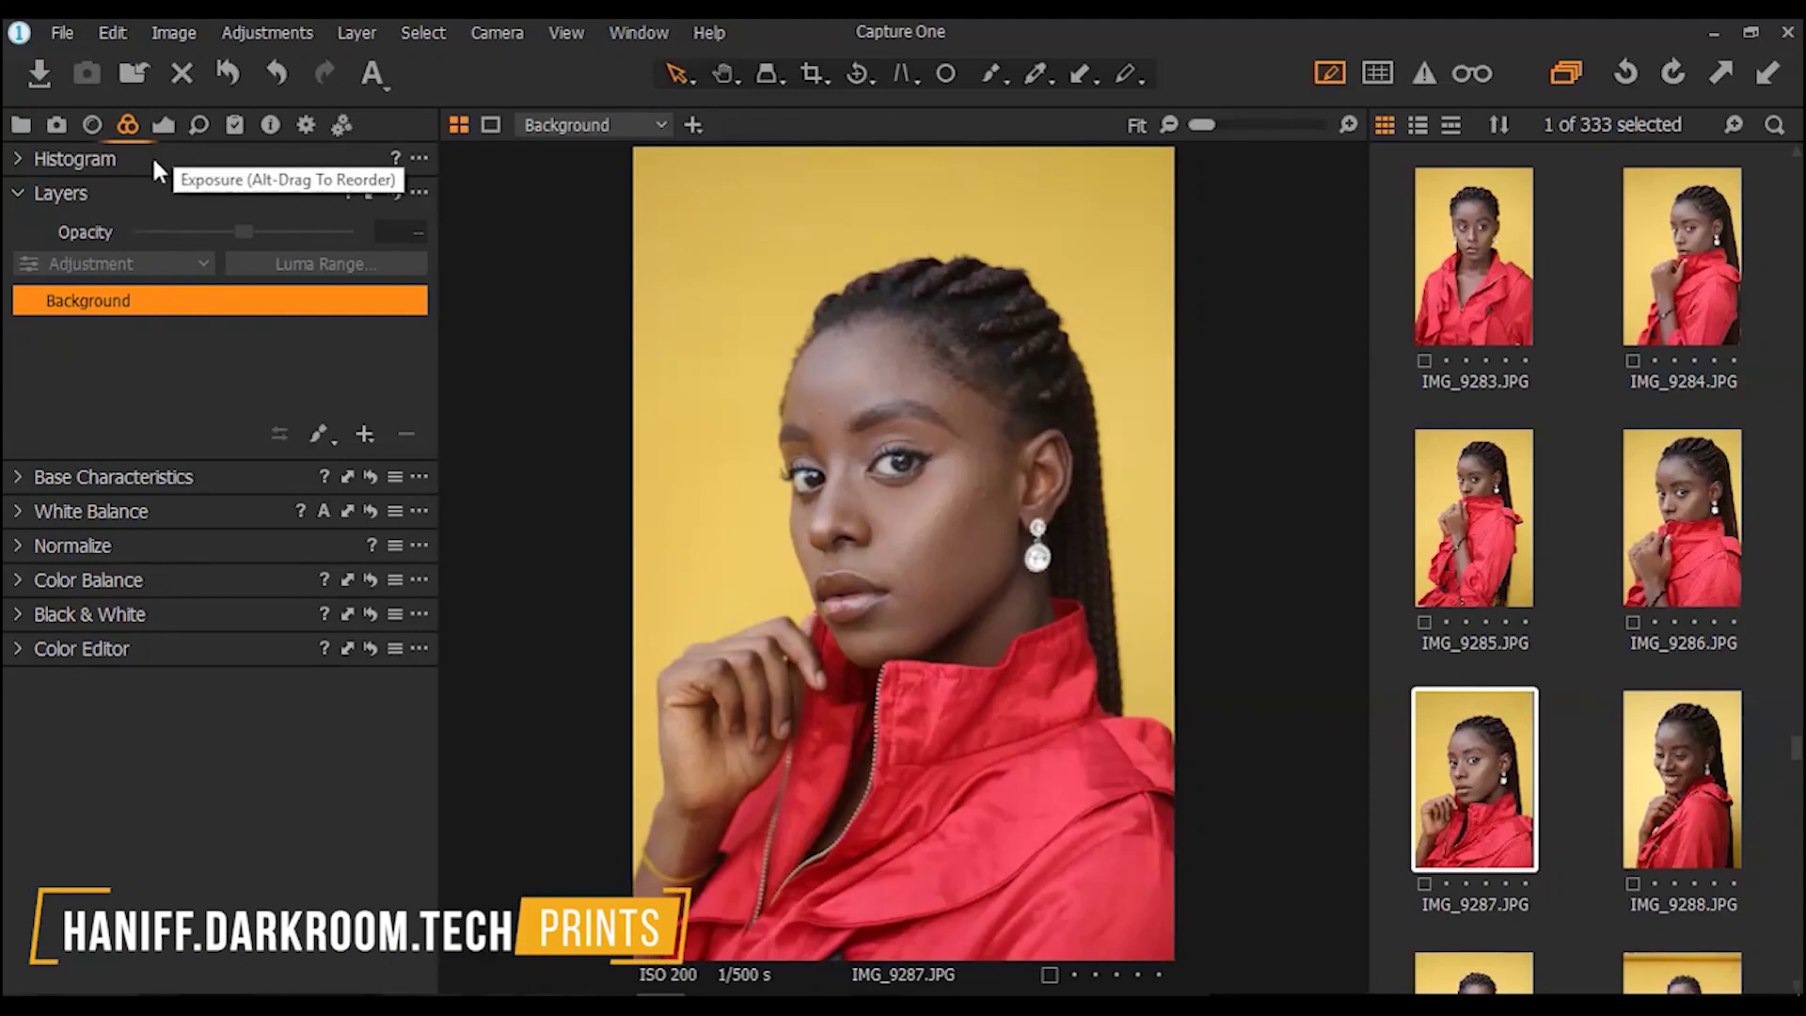
Examine the ICC profile, curve and engine settings in Base Characteristics
click(17, 477)
click(18, 477)
click(22, 477)
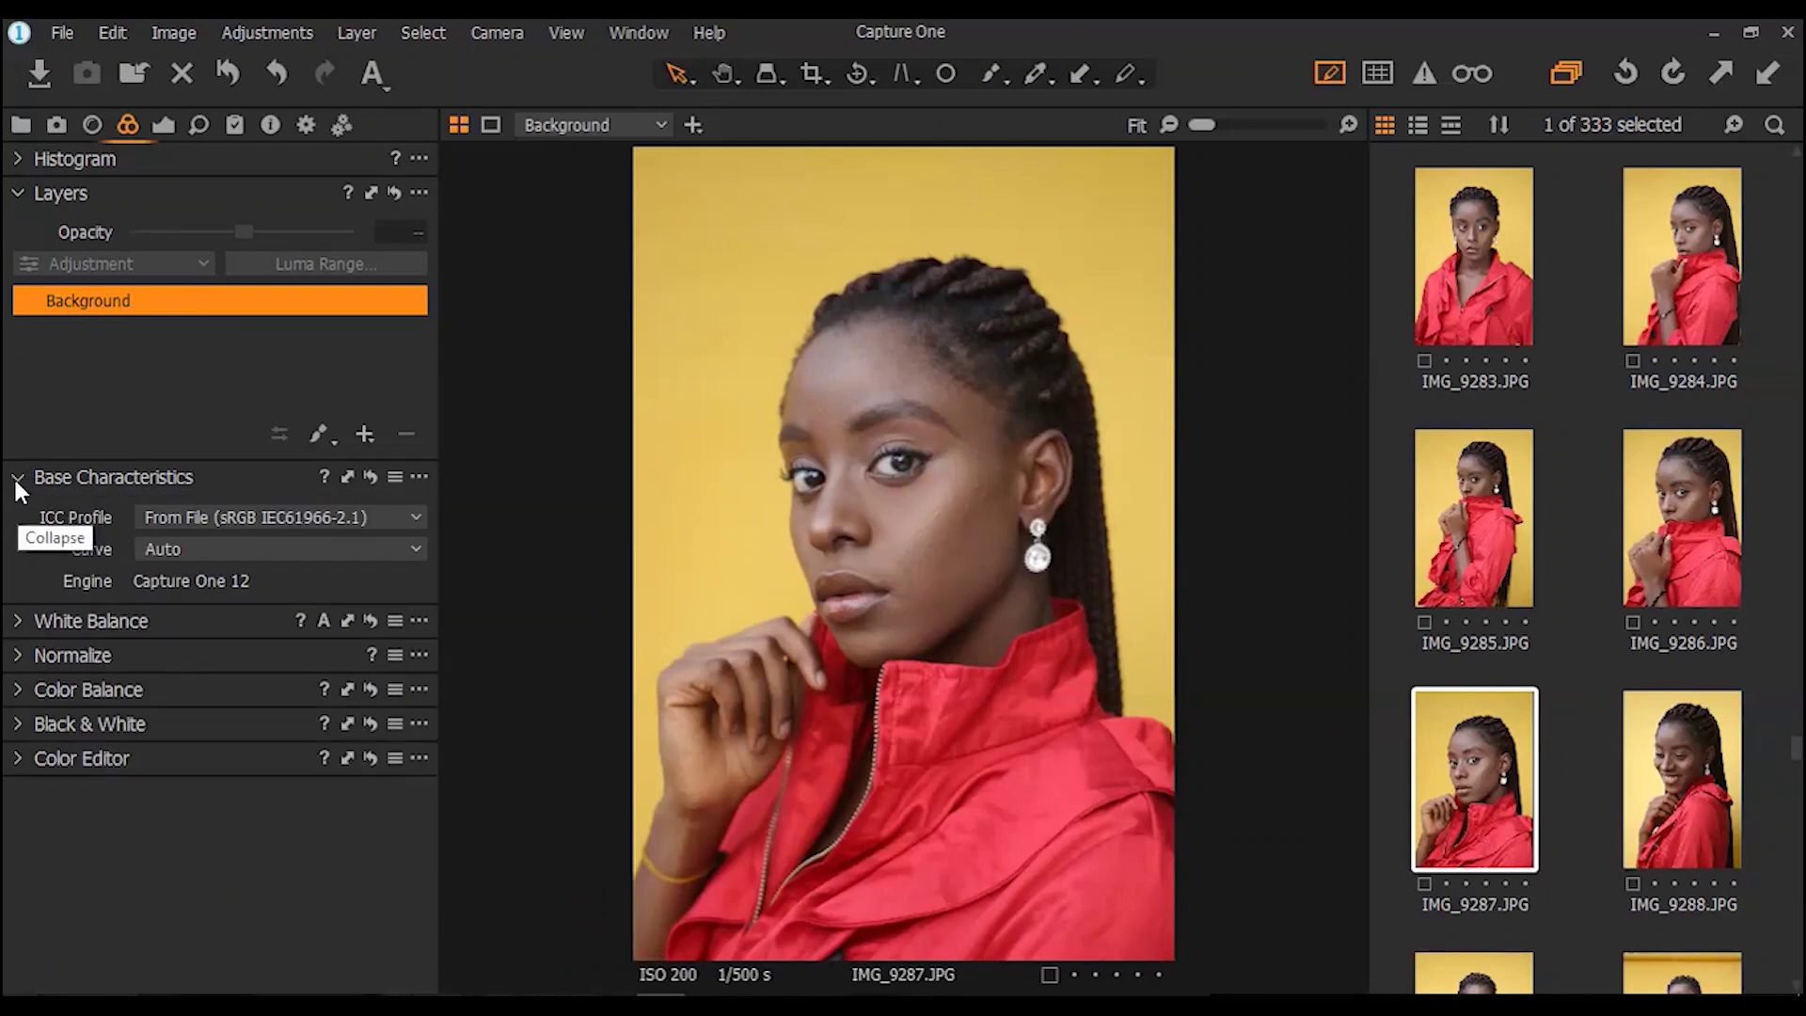
click(14, 477)
Try the Kelvin adjustment in White Balance, undo it, and glance at the Normalize settings
click(16, 512)
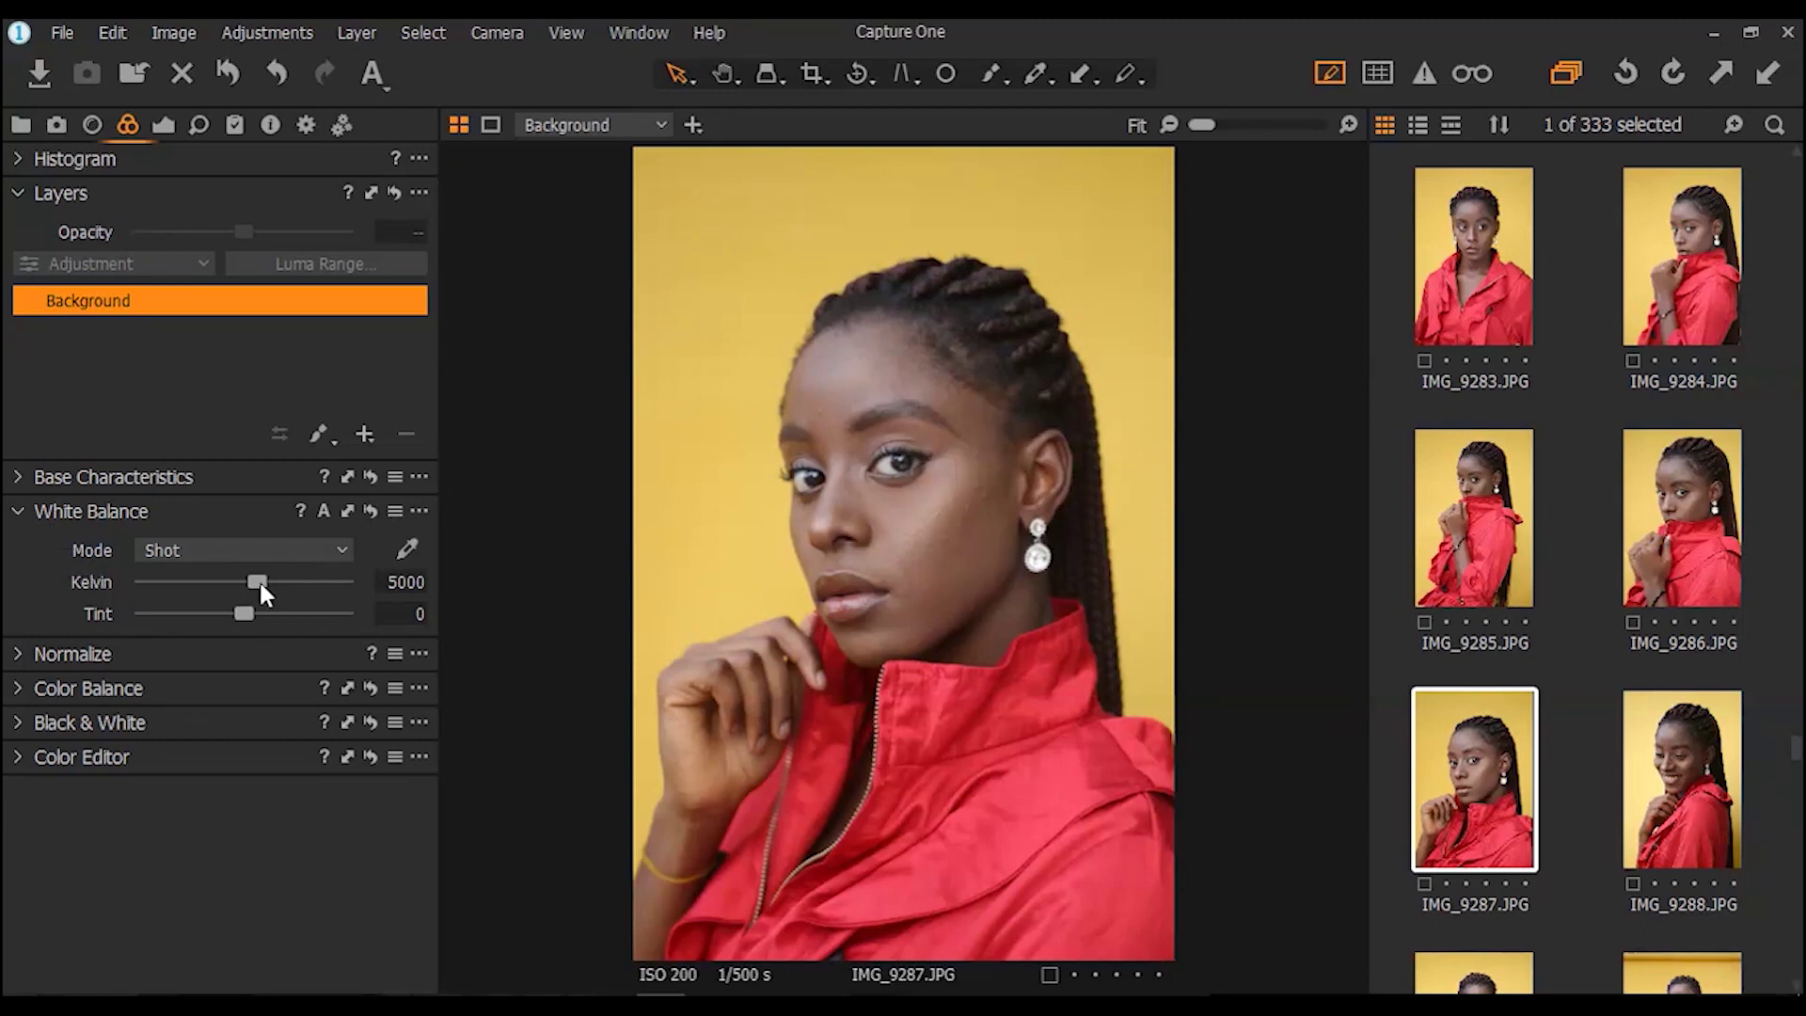
mouse_move(258, 579)
mouse_down()
mouse_move(278, 584)
mouse_move(217, 583)
mouse_move(256, 602)
mouse_up()
key(ctrl+z)
click(16, 511)
click(17, 545)
click(16, 546)
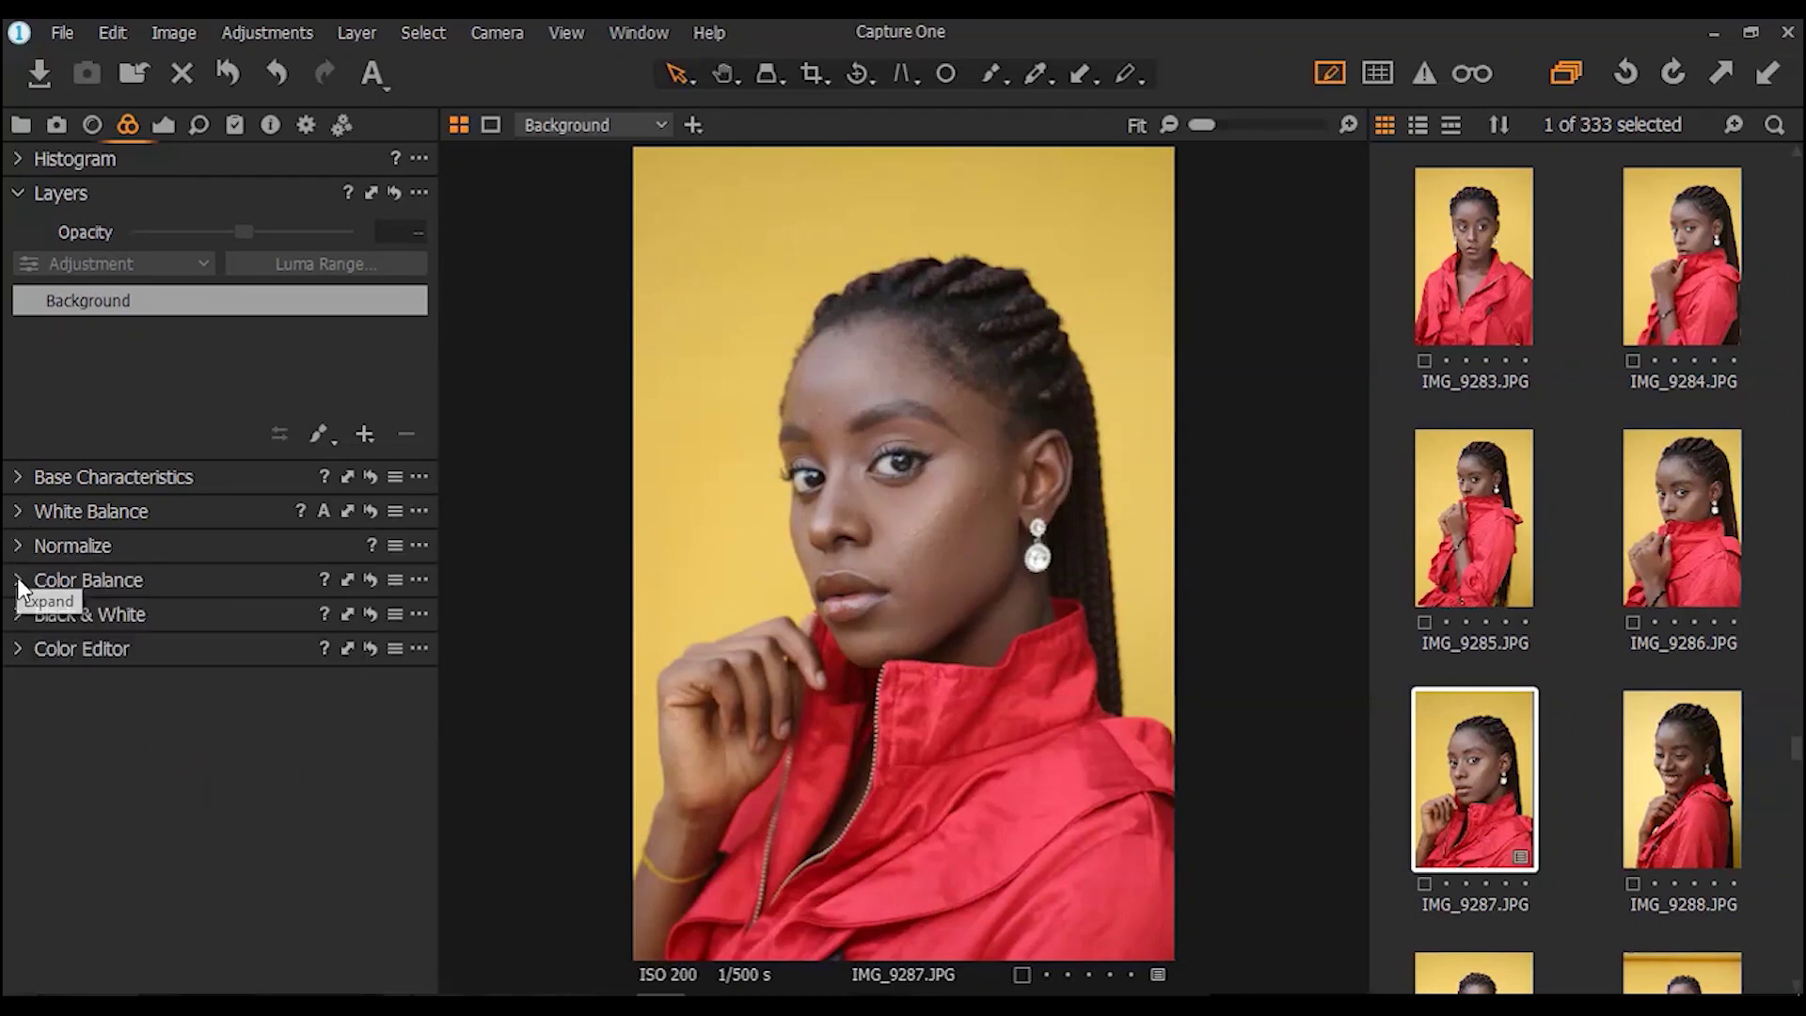
Examine the Master and 3-Way color wheels of the Color Balance tool
click(18, 582)
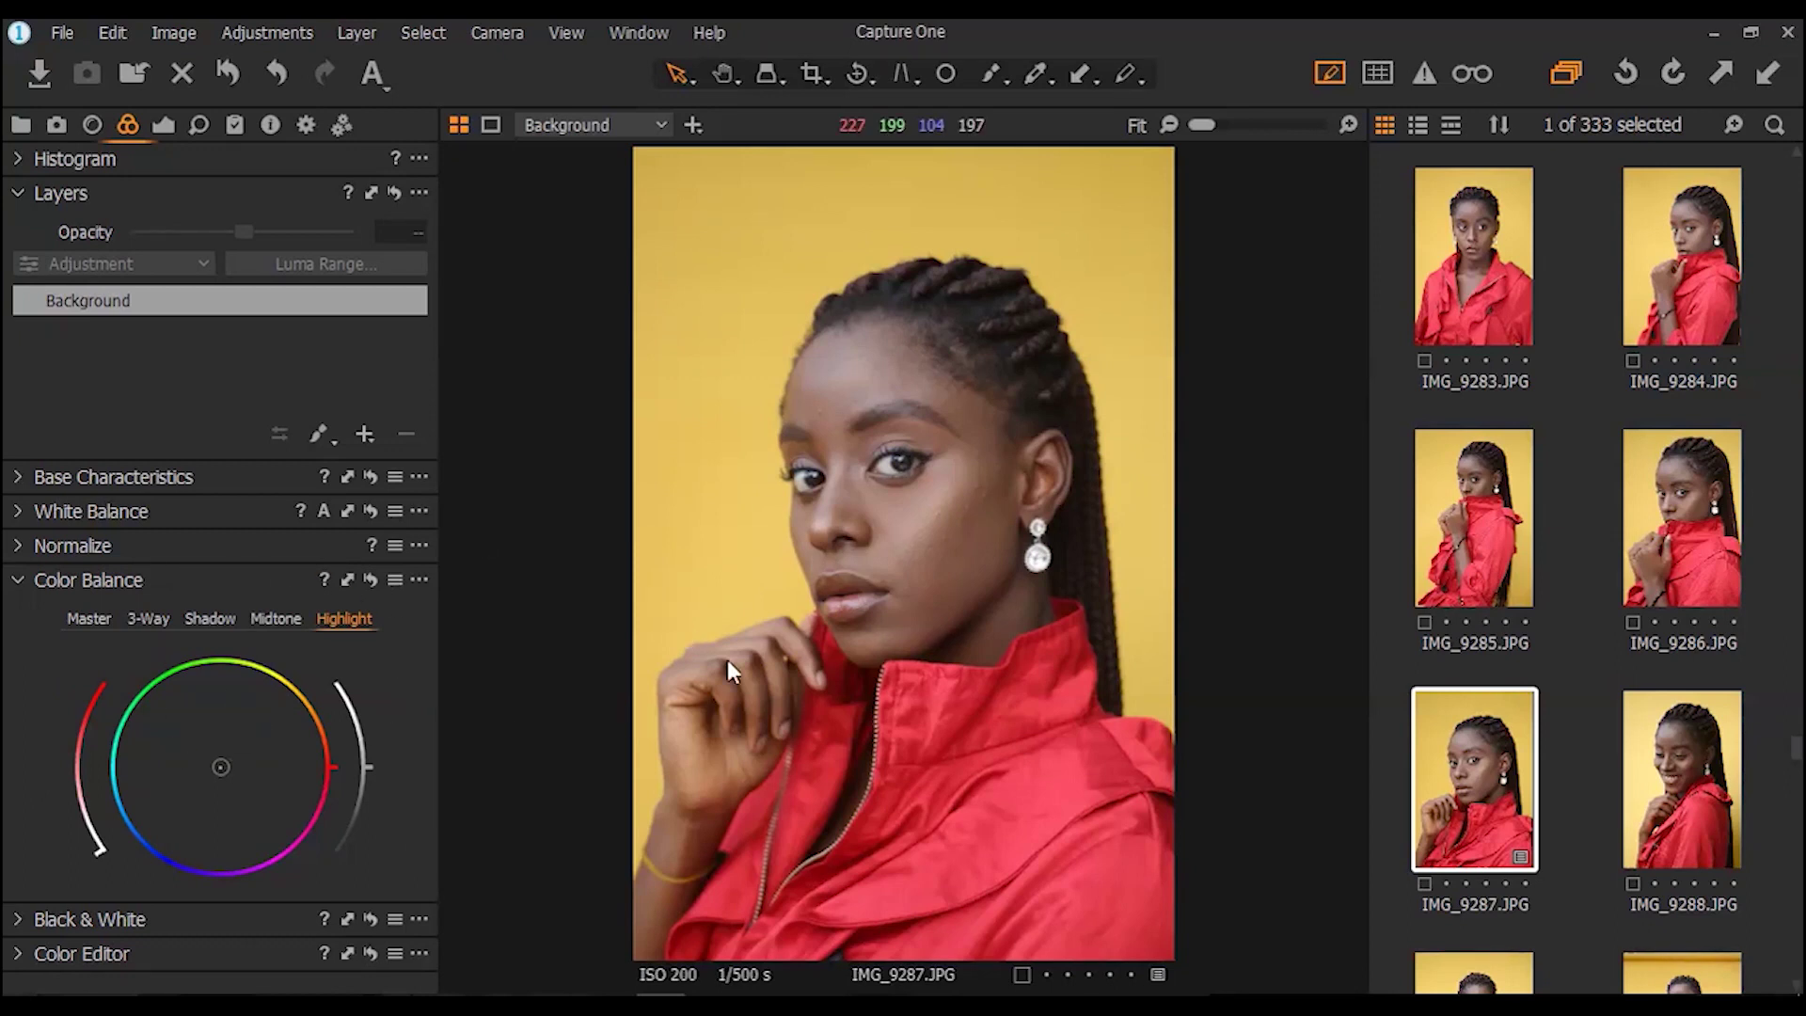
click(88, 619)
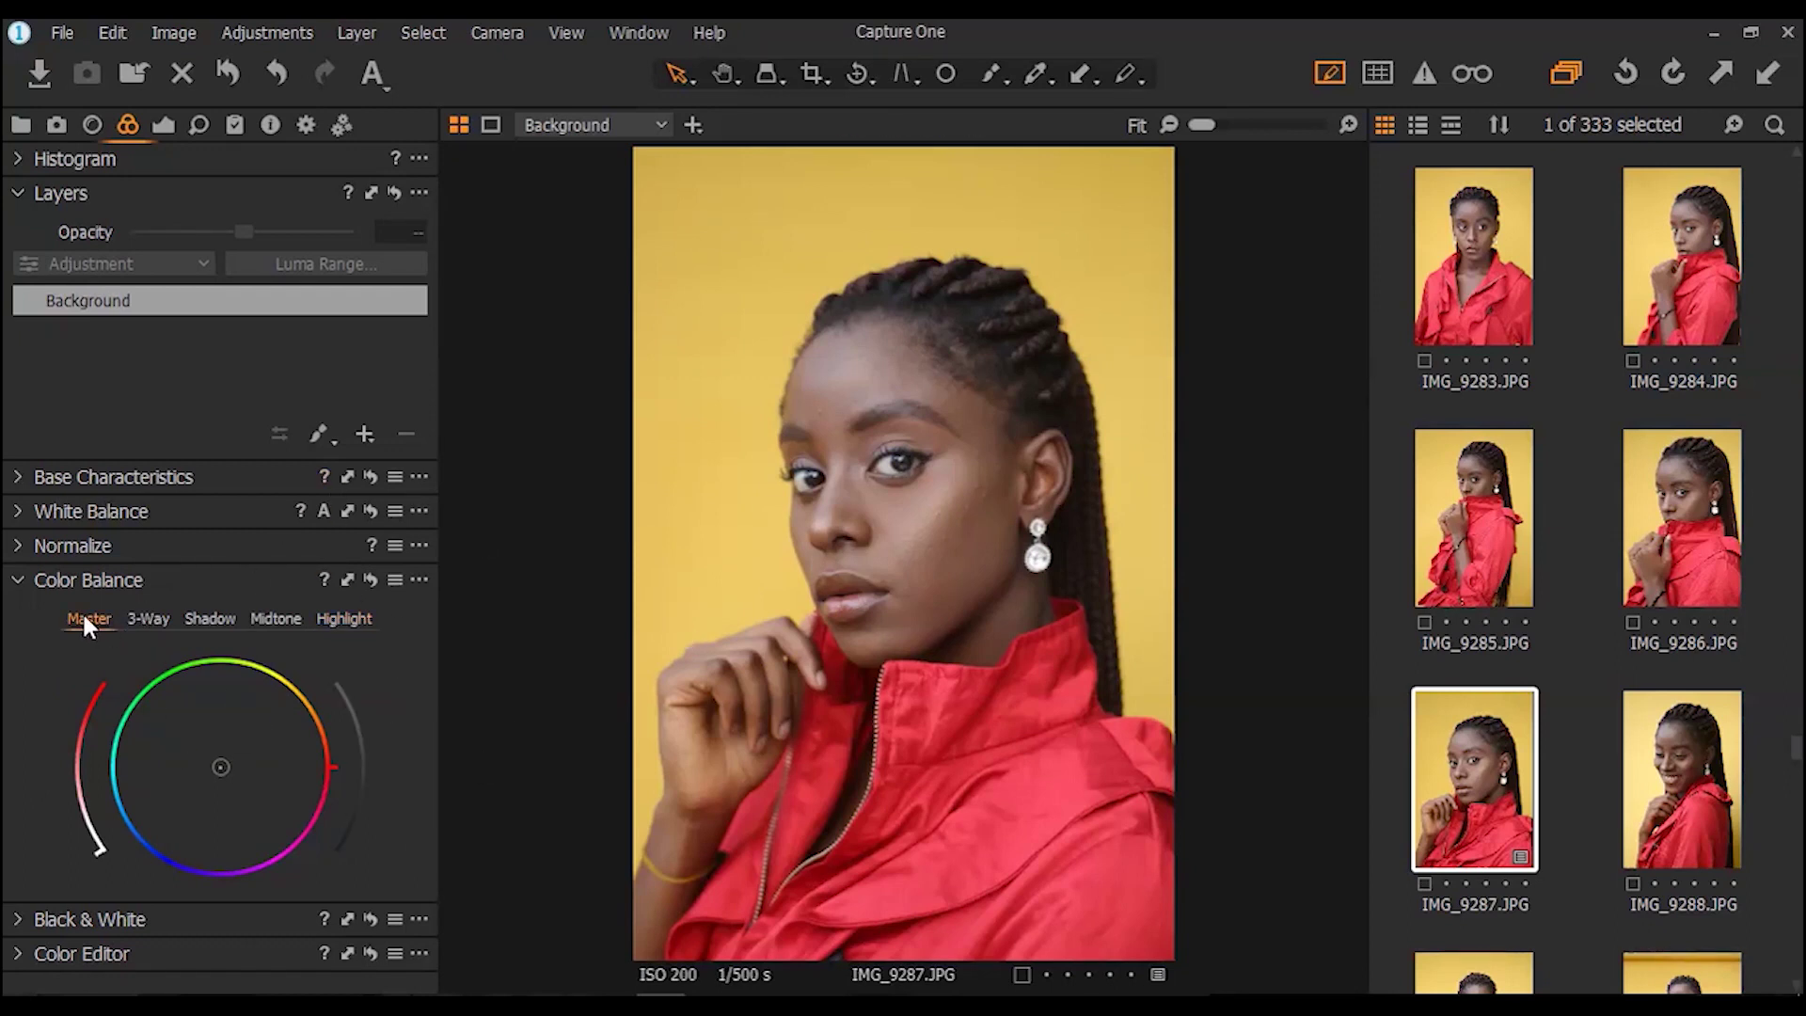
click(164, 615)
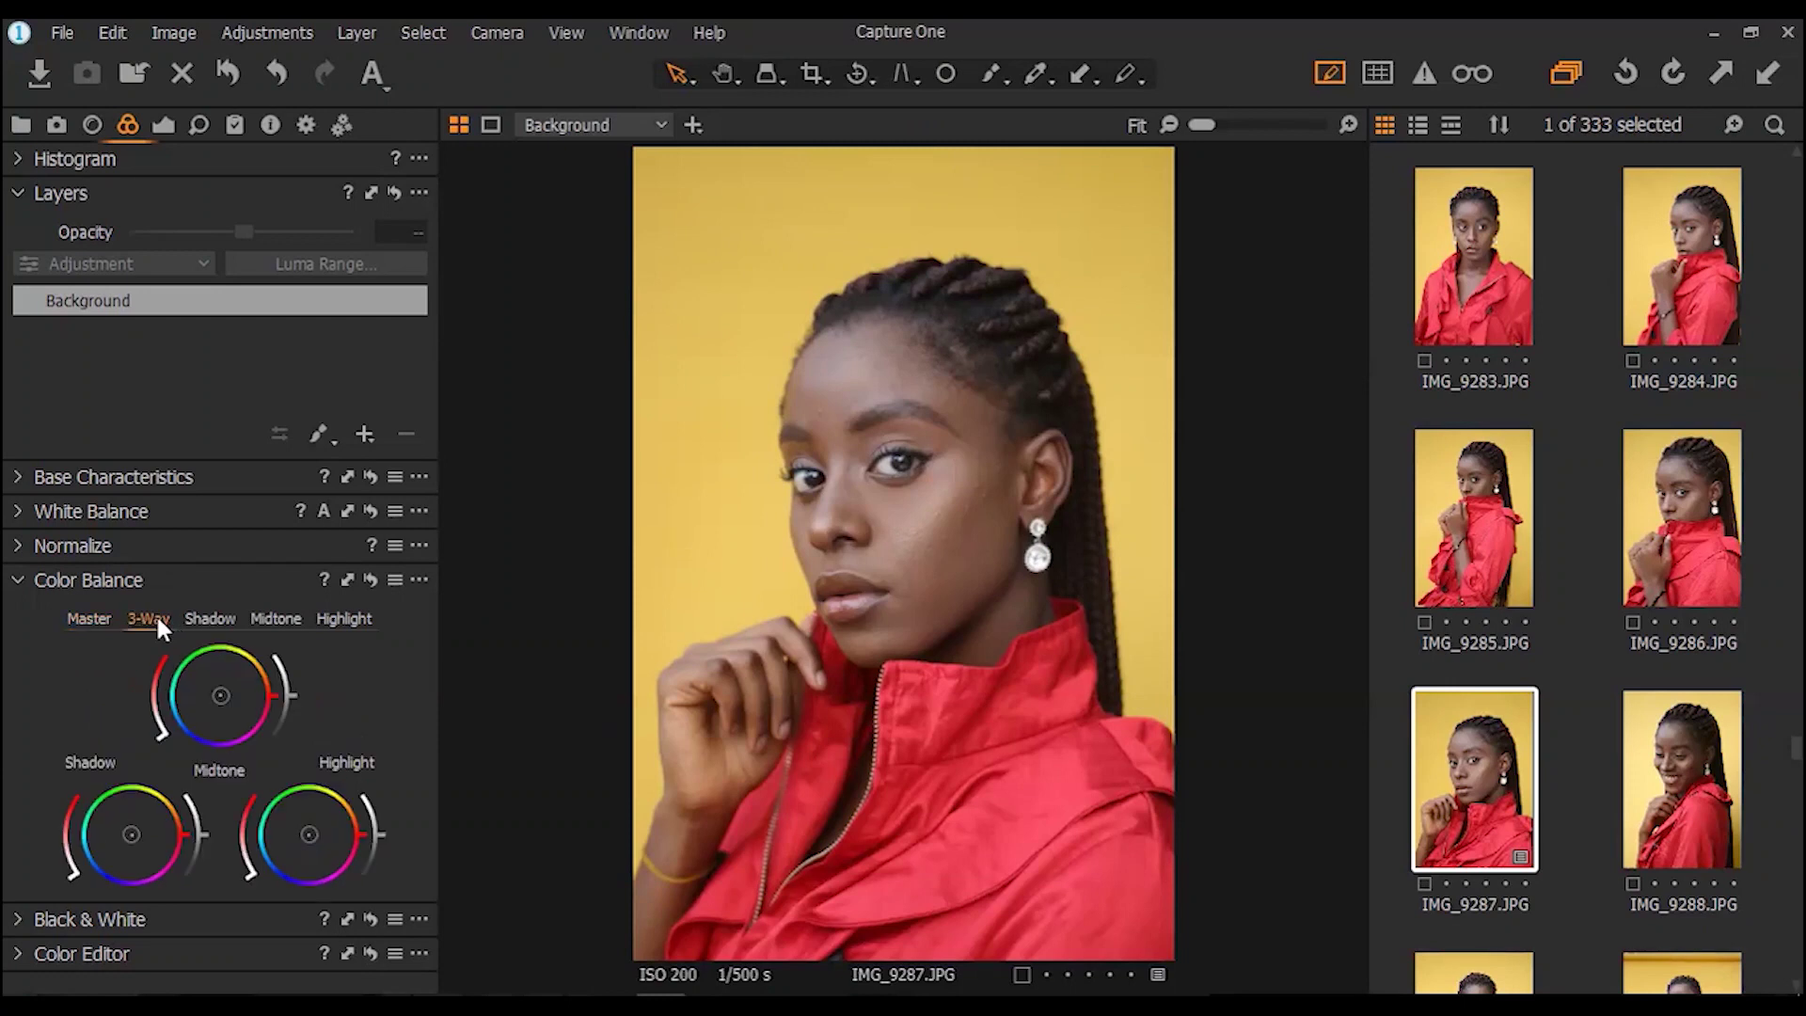
Tint the shadows slightly orange in Color Balance and darken the shadow lightness a little
click(208, 621)
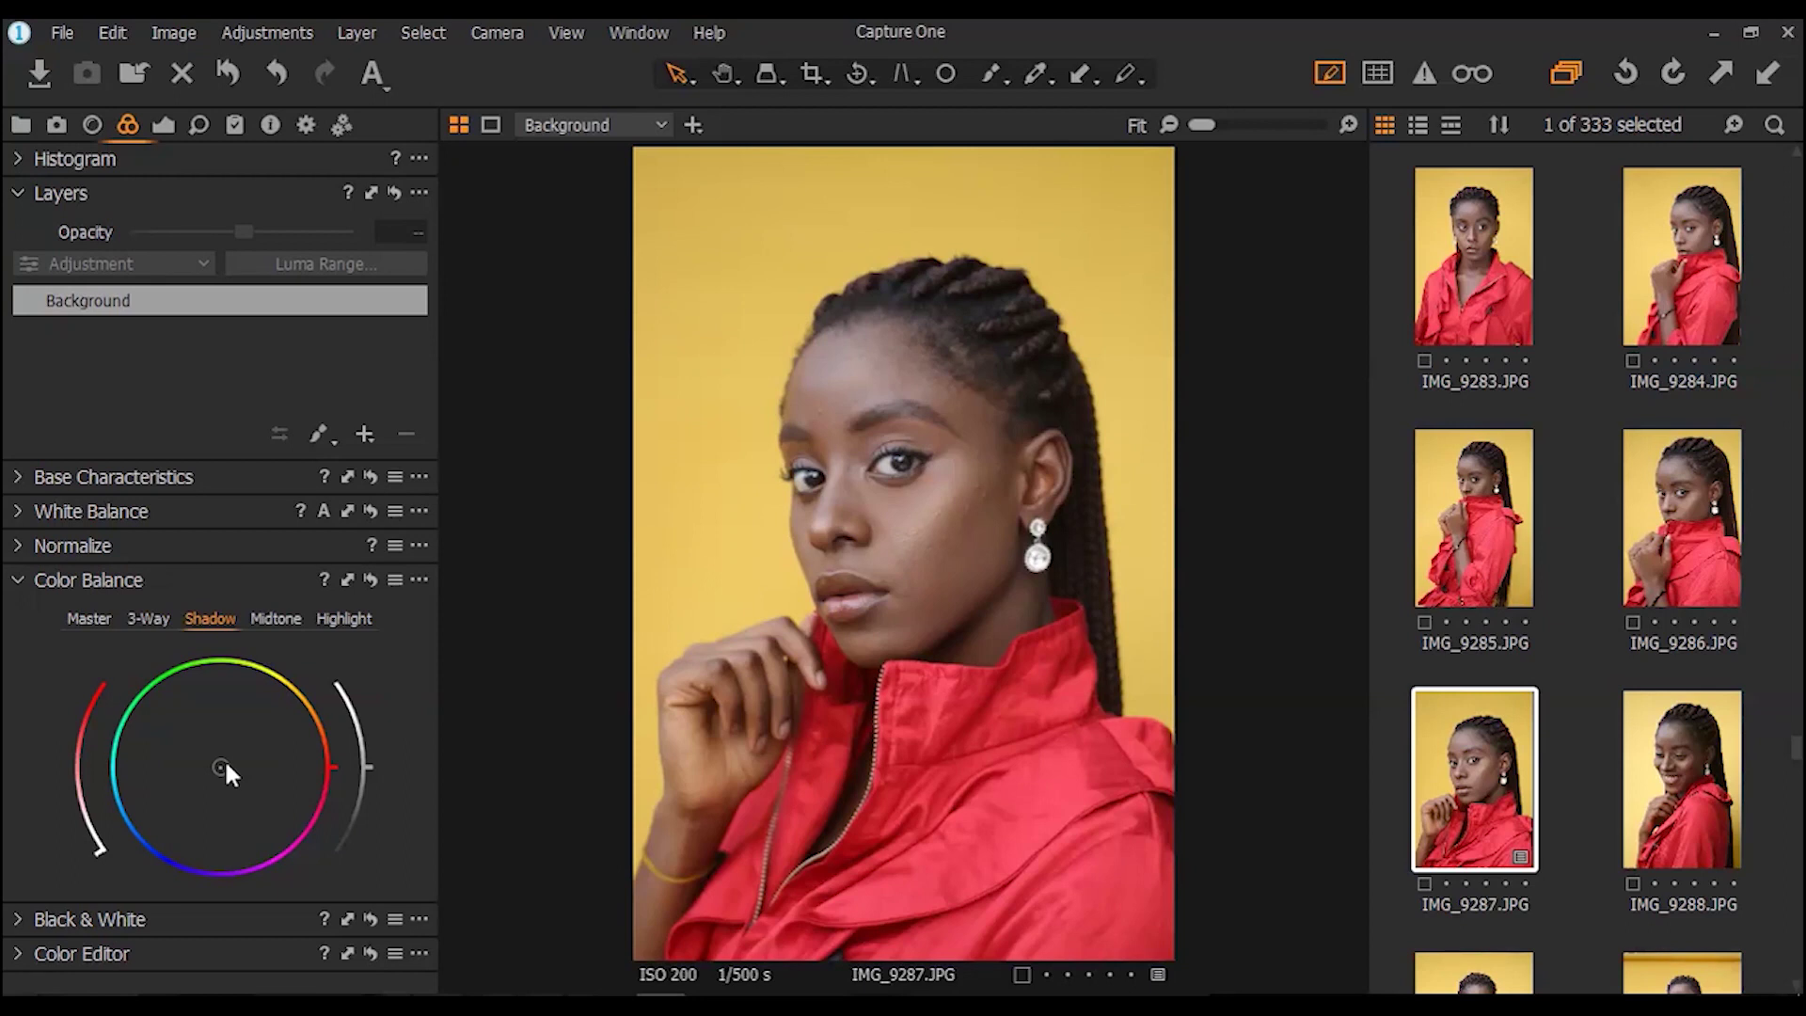
mouse_move(222, 764)
mouse_down()
mouse_move(274, 774)
mouse_move(308, 751)
mouse_move(138, 782)
mouse_move(222, 764)
mouse_up()
drag(222, 764, 313, 765)
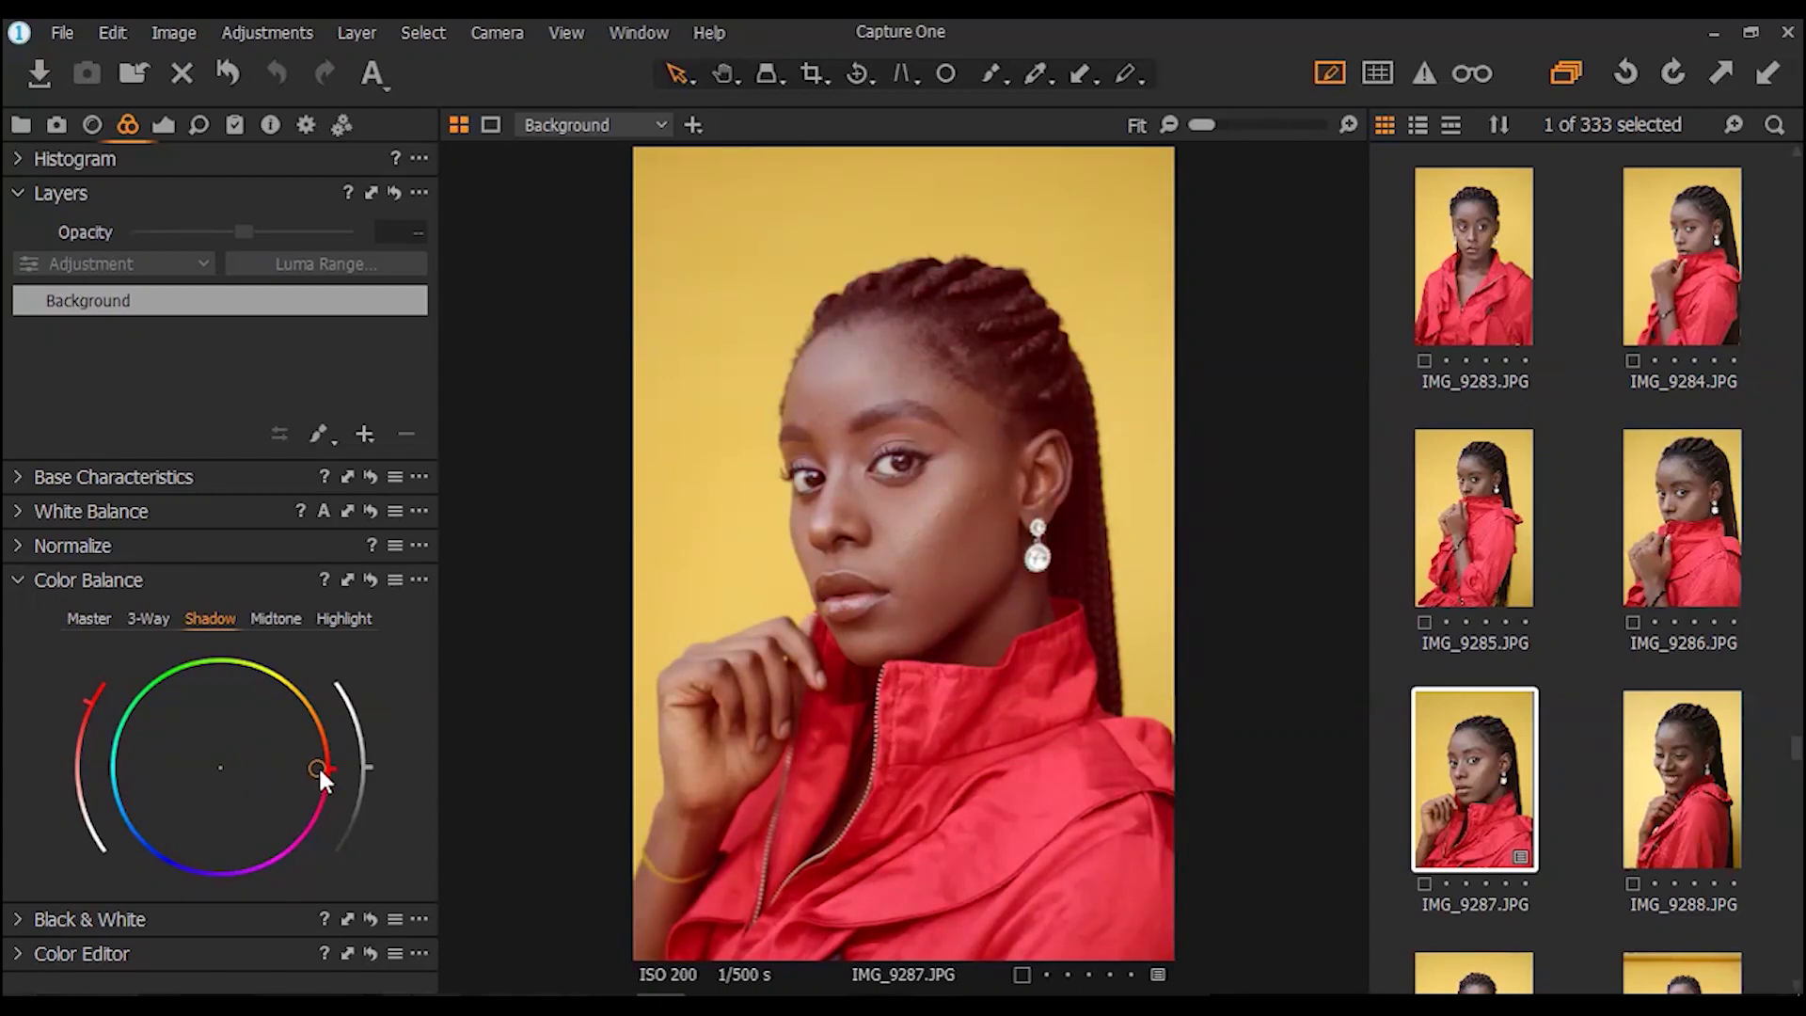
click(321, 779)
drag(87, 698, 77, 809)
mouse_move(250, 760)
mouse_down()
mouse_move(198, 766)
mouse_move(200, 805)
mouse_move(256, 802)
mouse_move(252, 740)
mouse_up()
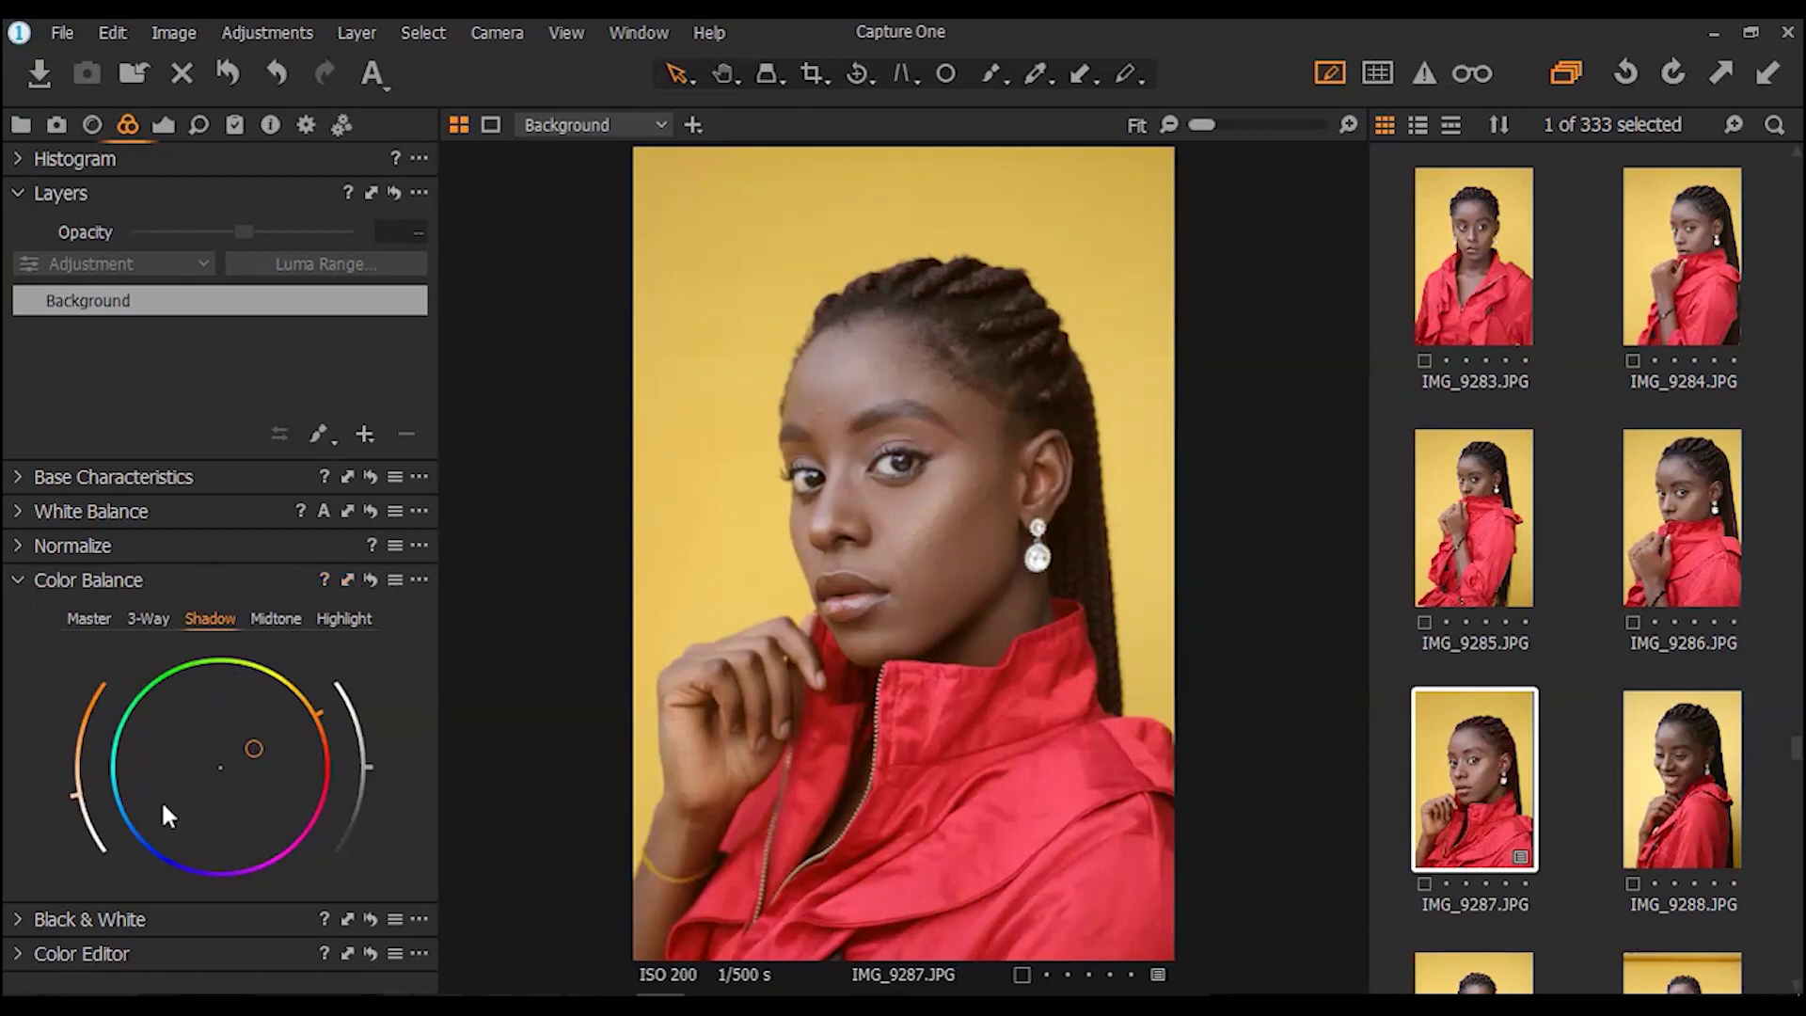
key(ctrl+z)
drag(369, 764, 365, 820)
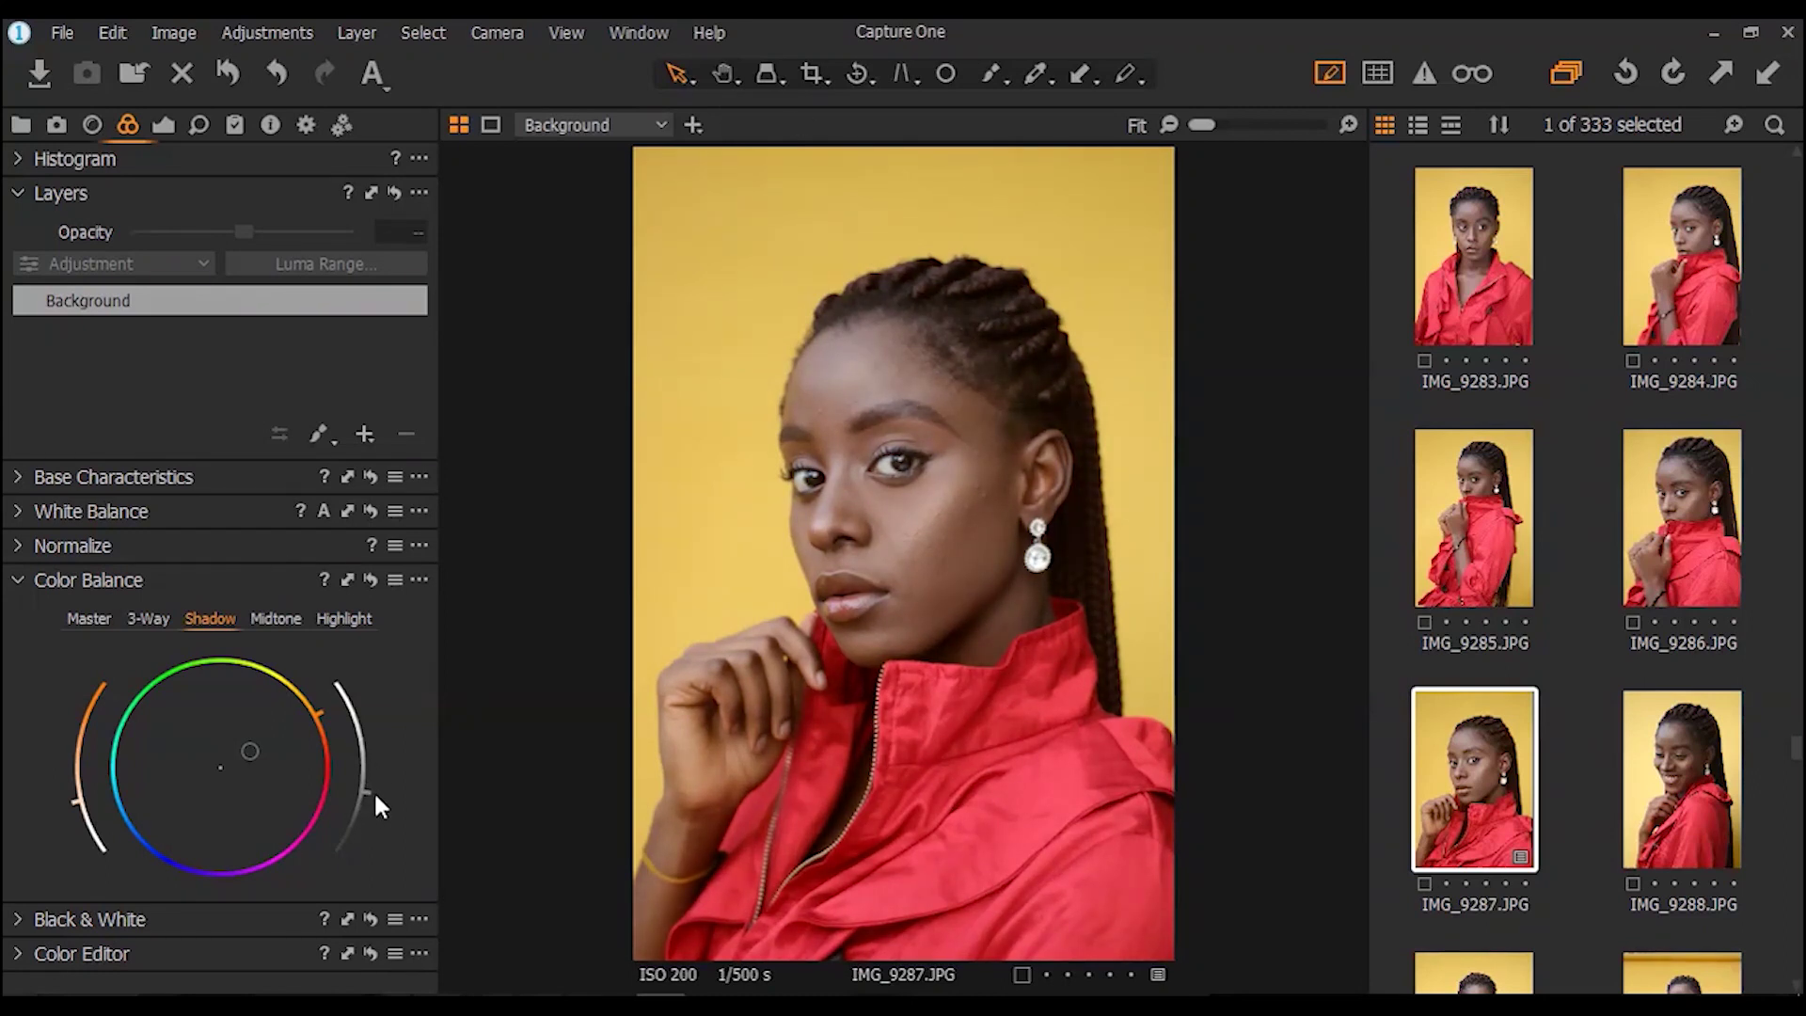
Tint the midtones slightly toward yellow-orange and the highlights slightly toward teal in Color Balance
click(268, 621)
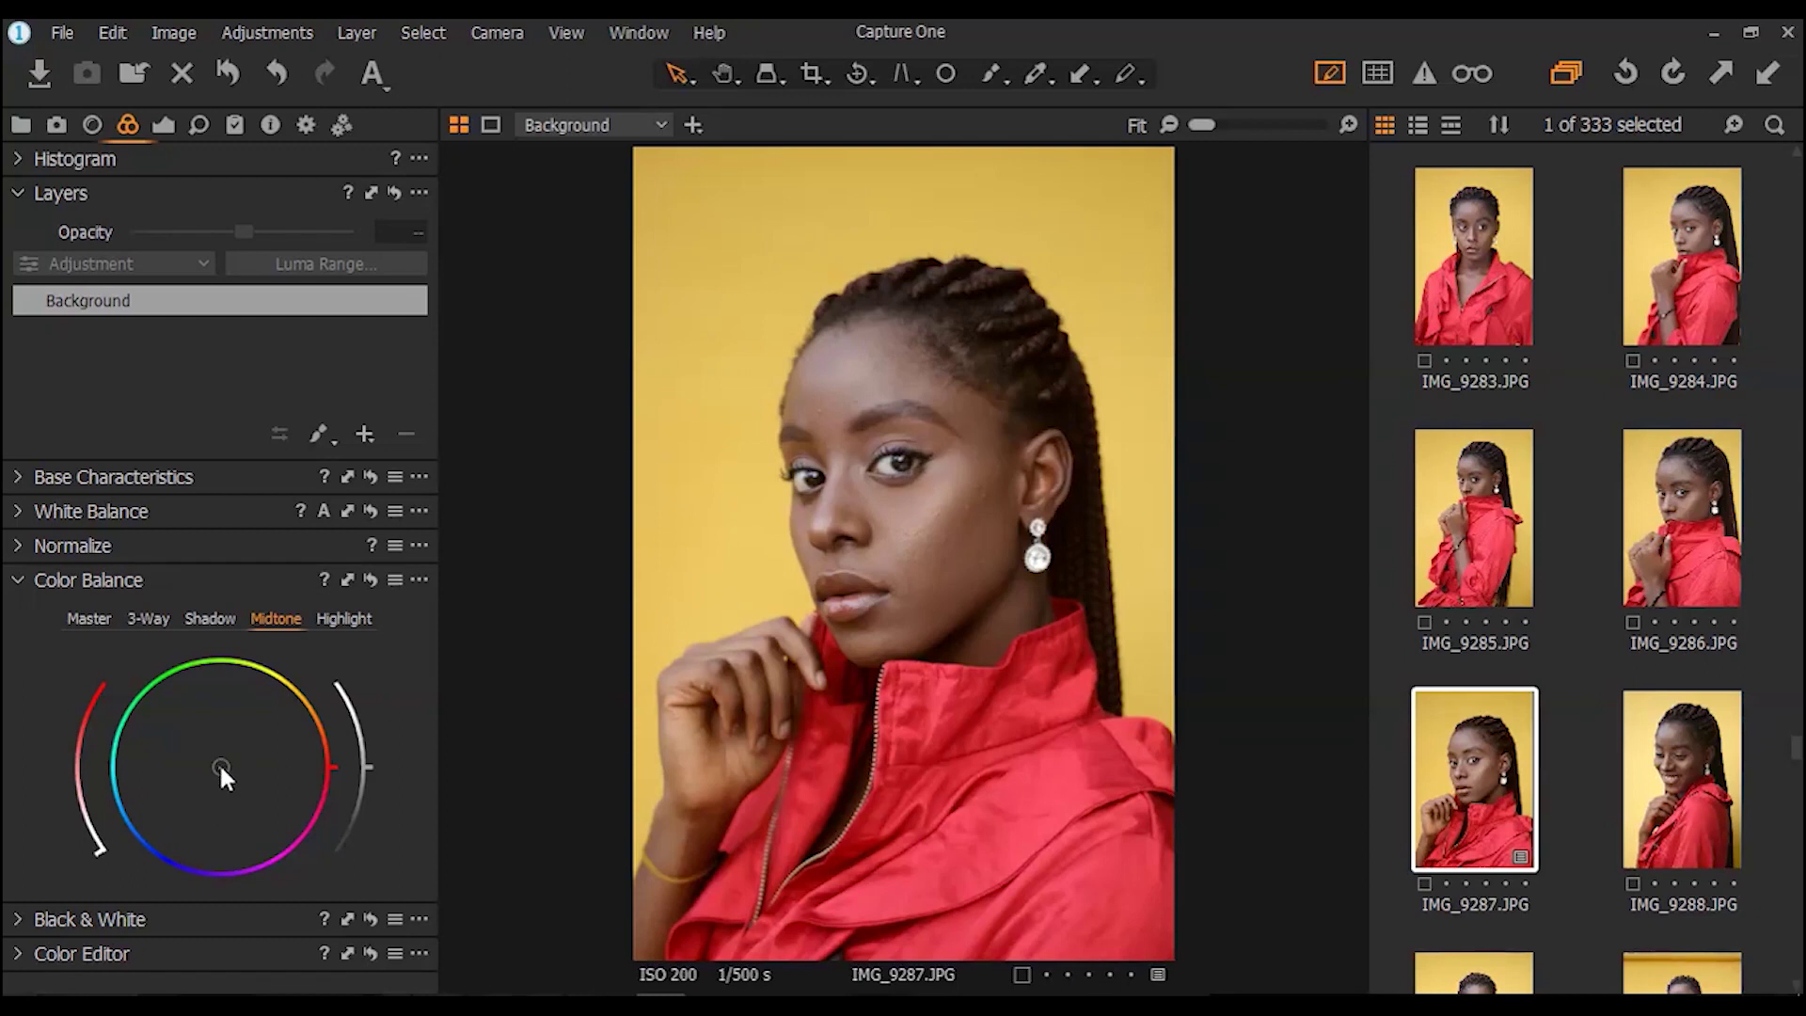
mouse_move(220, 768)
mouse_down()
mouse_move(250, 730)
mouse_move(220, 760)
mouse_move(231, 733)
mouse_move(242, 779)
mouse_move(179, 812)
mouse_move(158, 743)
mouse_move(211, 720)
mouse_move(241, 765)
mouse_move(227, 732)
mouse_move(177, 764)
mouse_move(181, 804)
mouse_move(230, 810)
mouse_move(257, 725)
mouse_move(243, 721)
mouse_move(257, 753)
mouse_move(252, 724)
mouse_move(262, 743)
mouse_move(239, 750)
mouse_up()
click(348, 623)
mouse_move(214, 764)
mouse_down()
mouse_move(207, 734)
mouse_move(160, 732)
mouse_move(180, 723)
mouse_move(160, 754)
mouse_move(194, 752)
mouse_up()
click(267, 619)
click(340, 618)
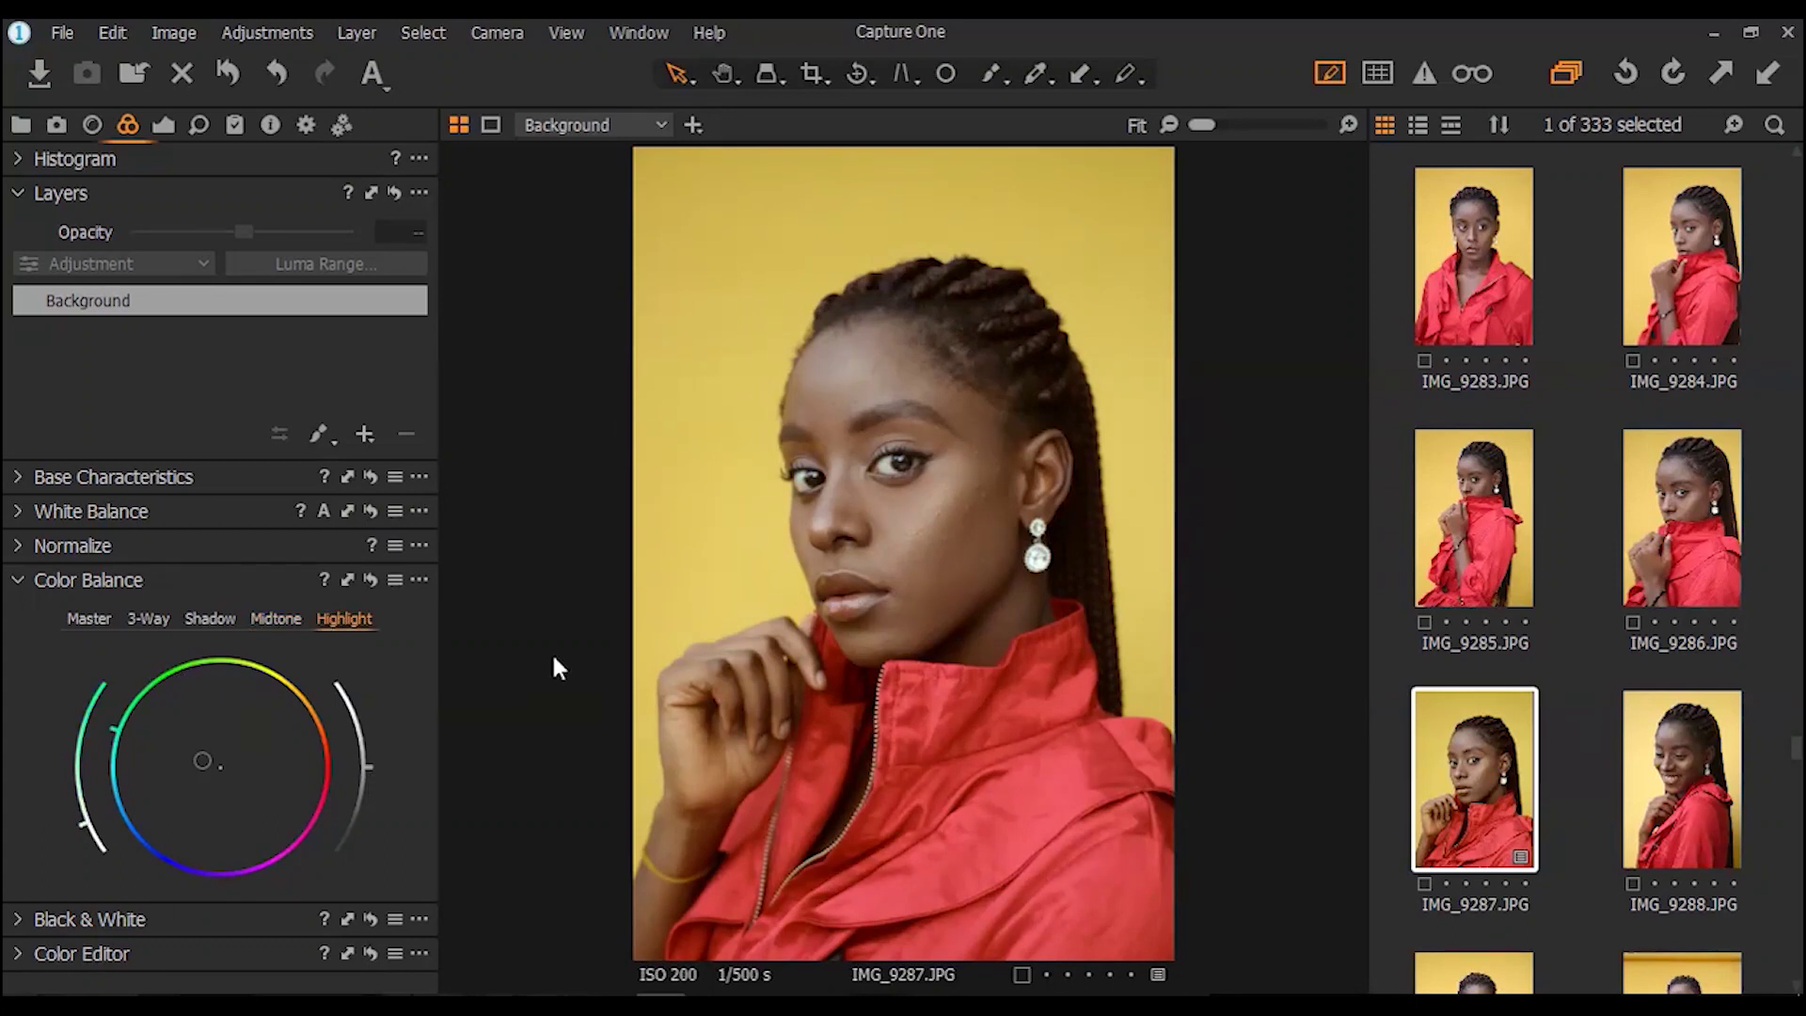
Review the Color Balance tints in the 3-Way and Shadow wheels and switch to the exposure tools
click(147, 618)
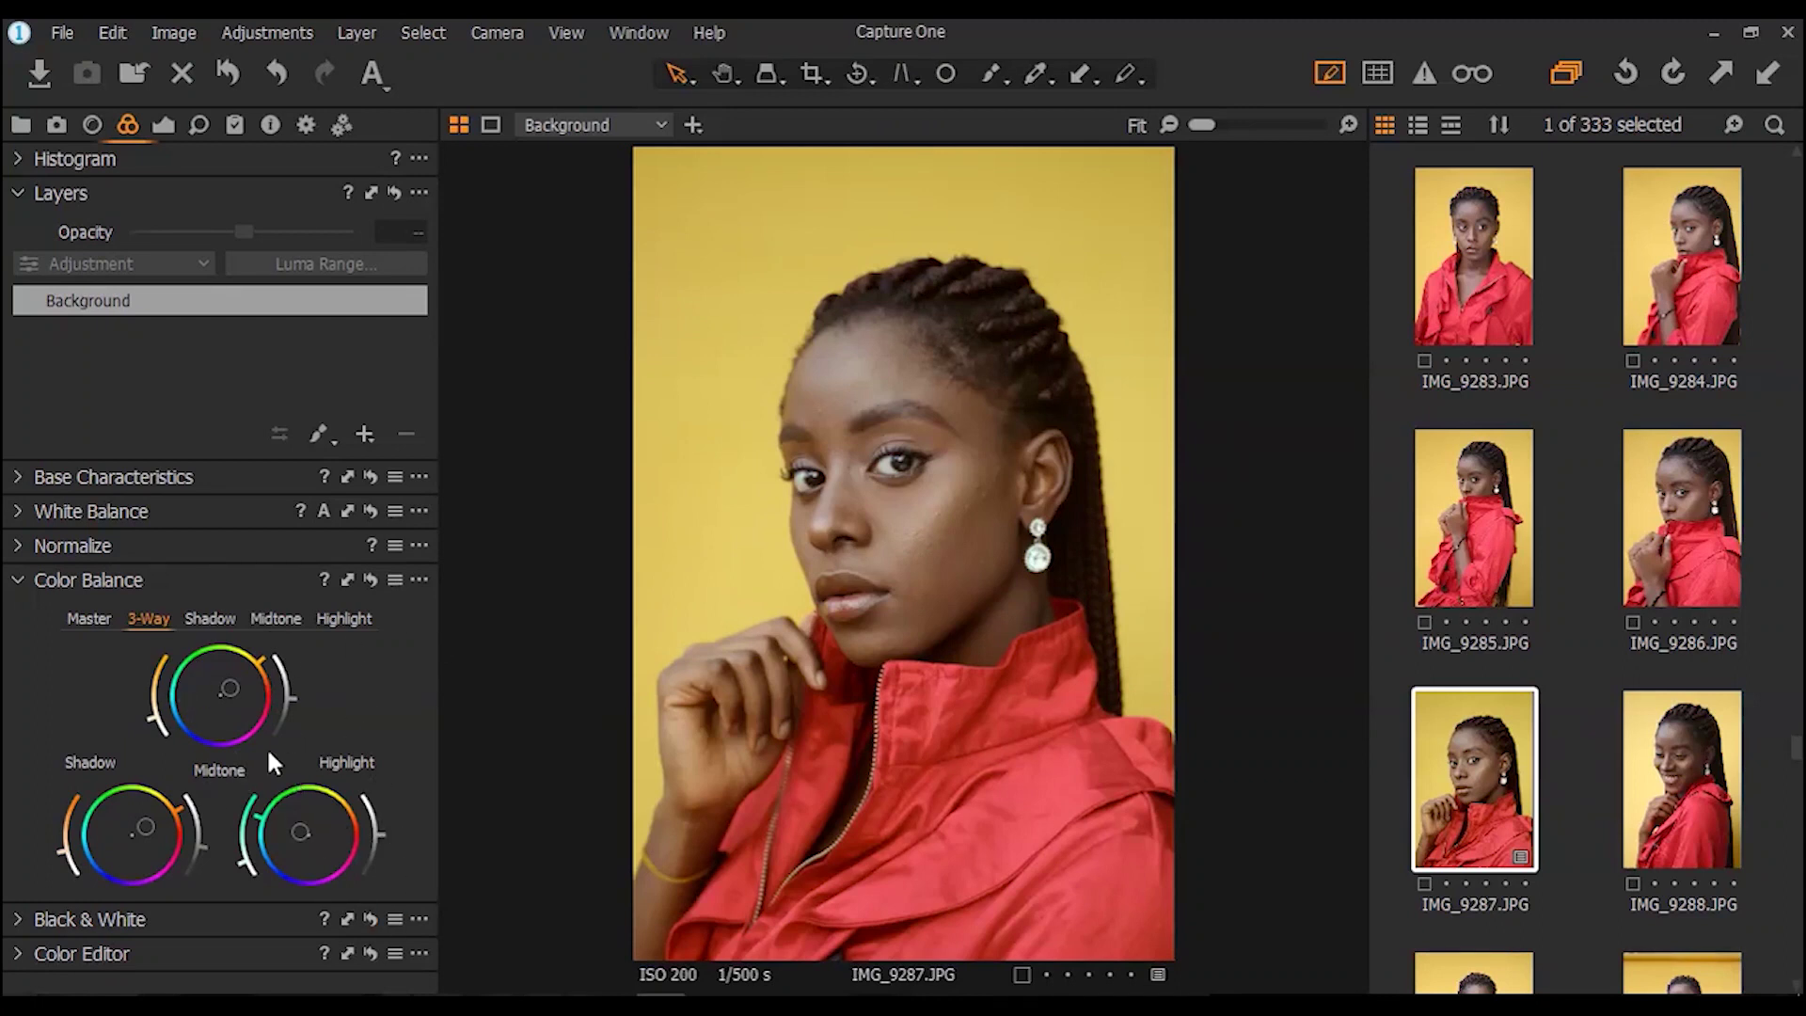
click(213, 619)
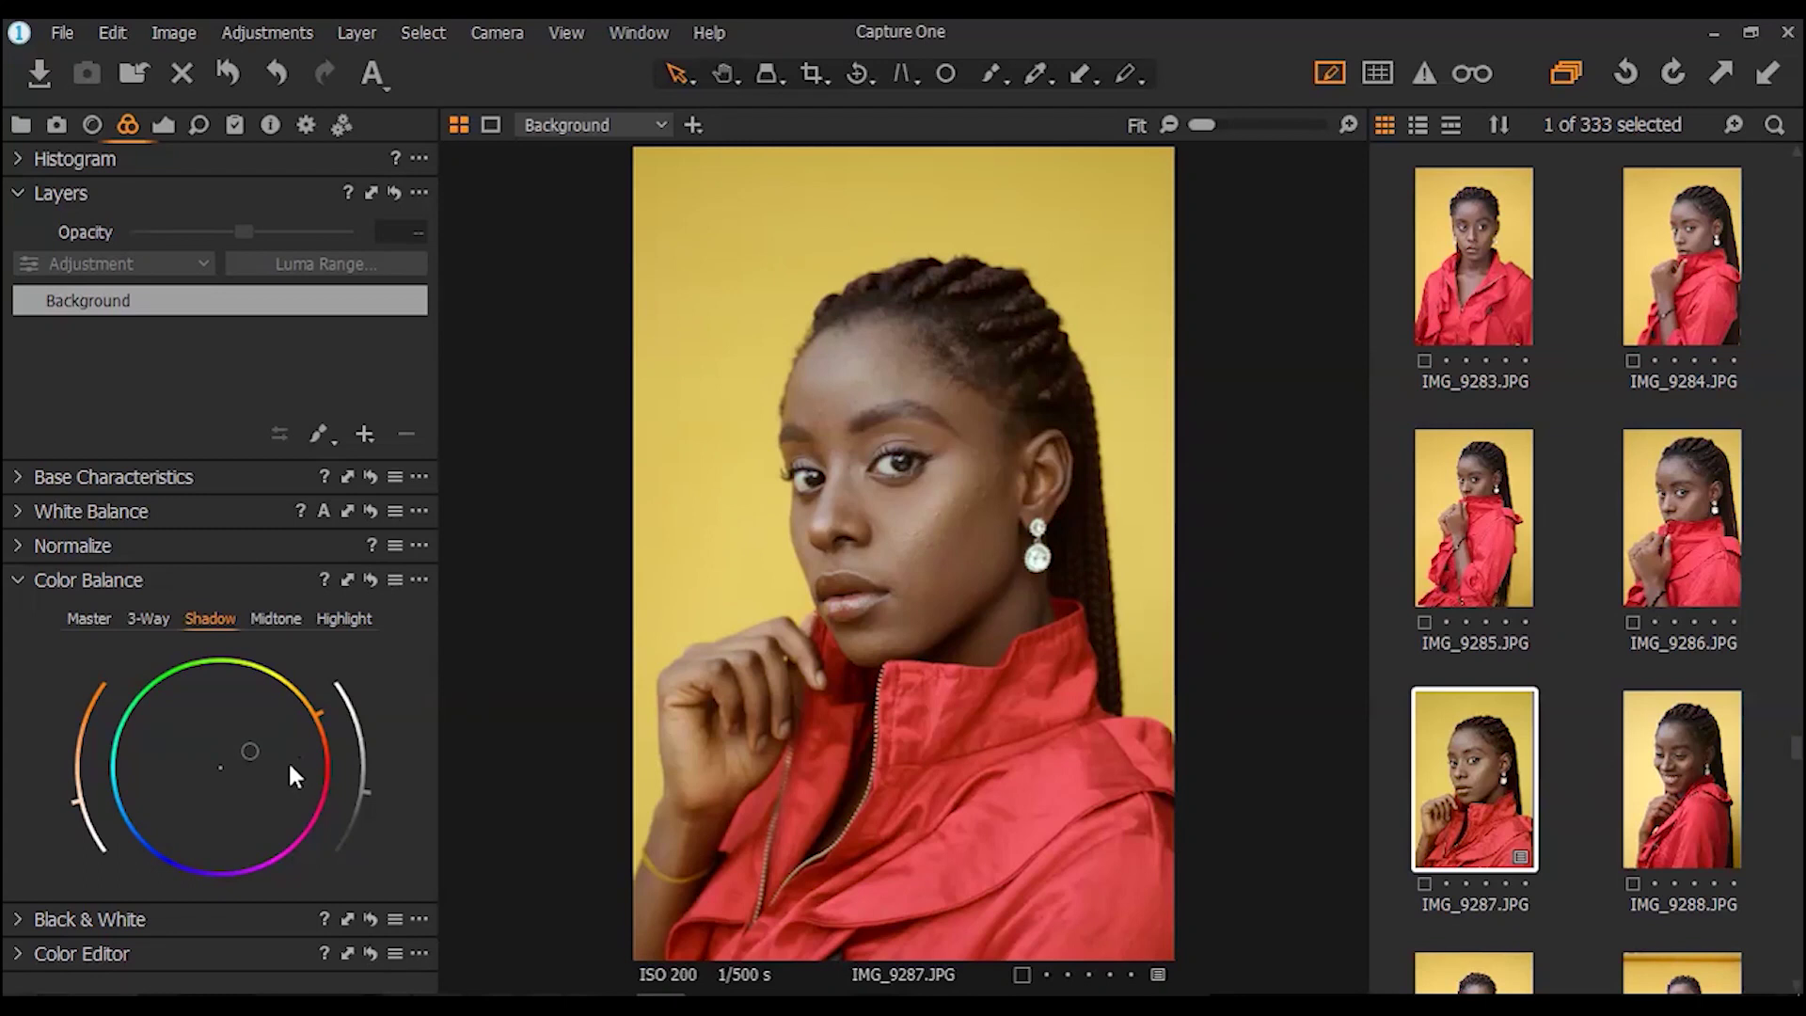
click(18, 580)
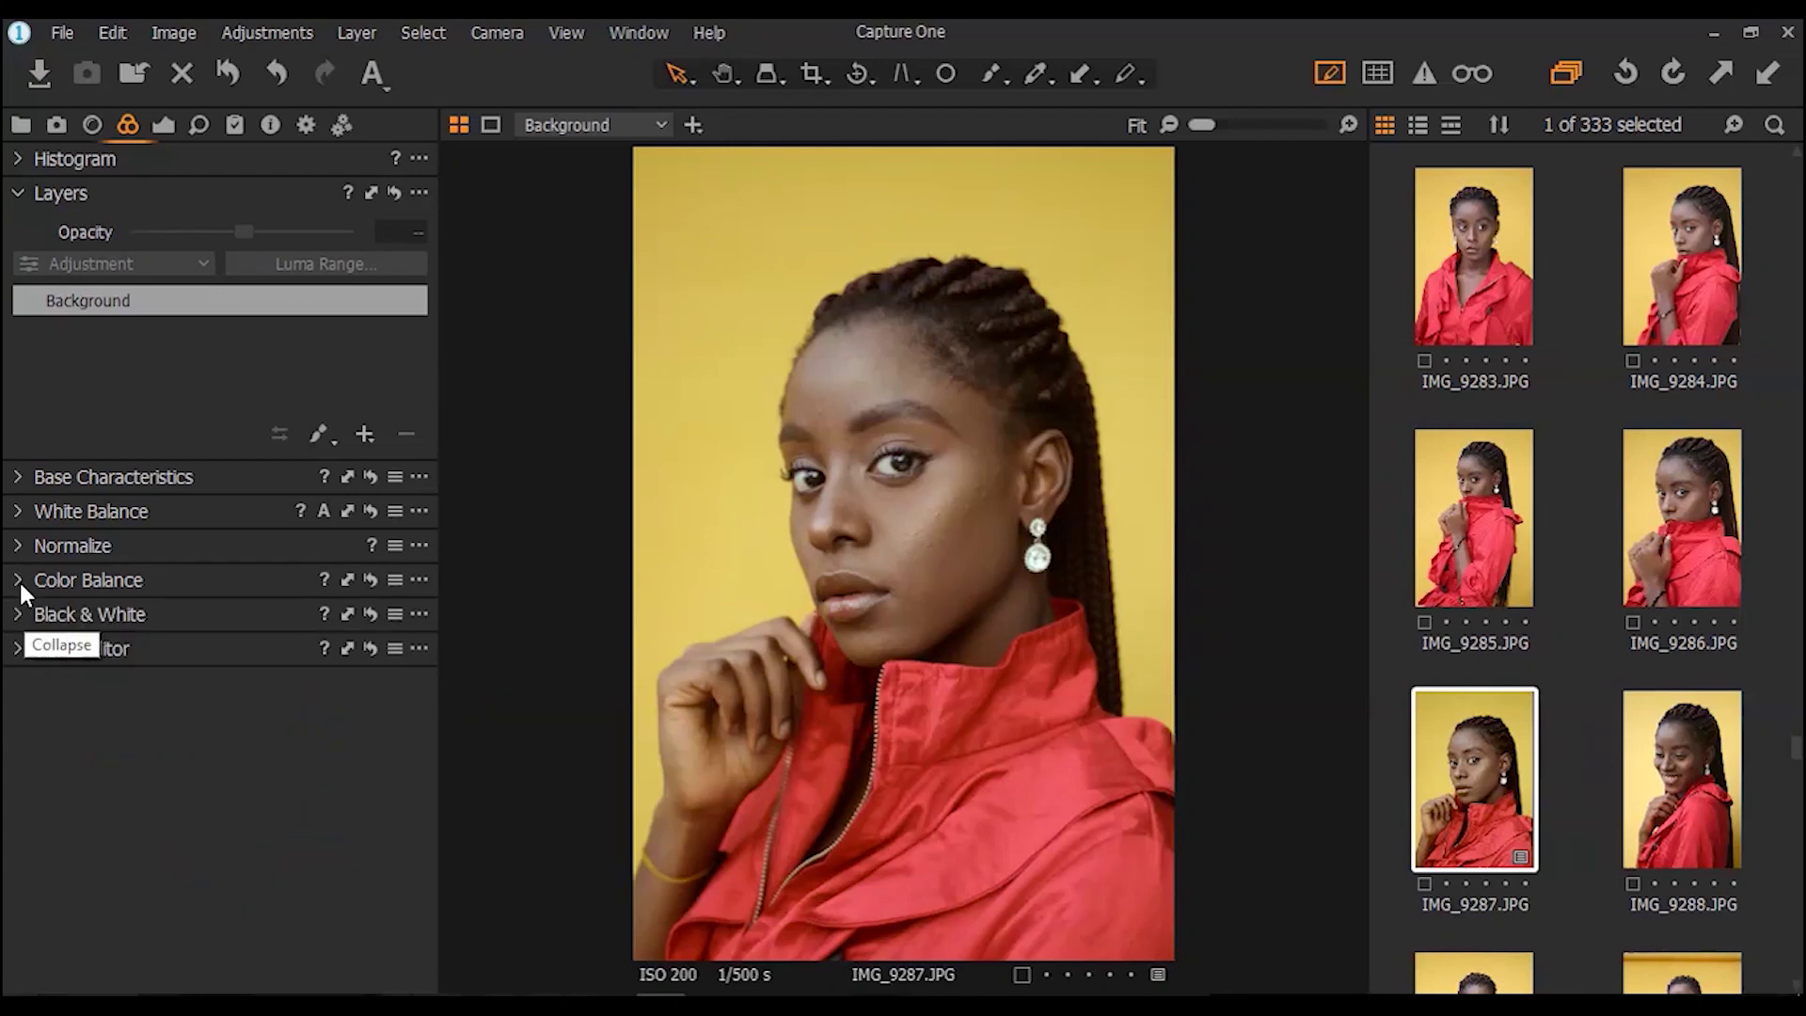
click(162, 128)
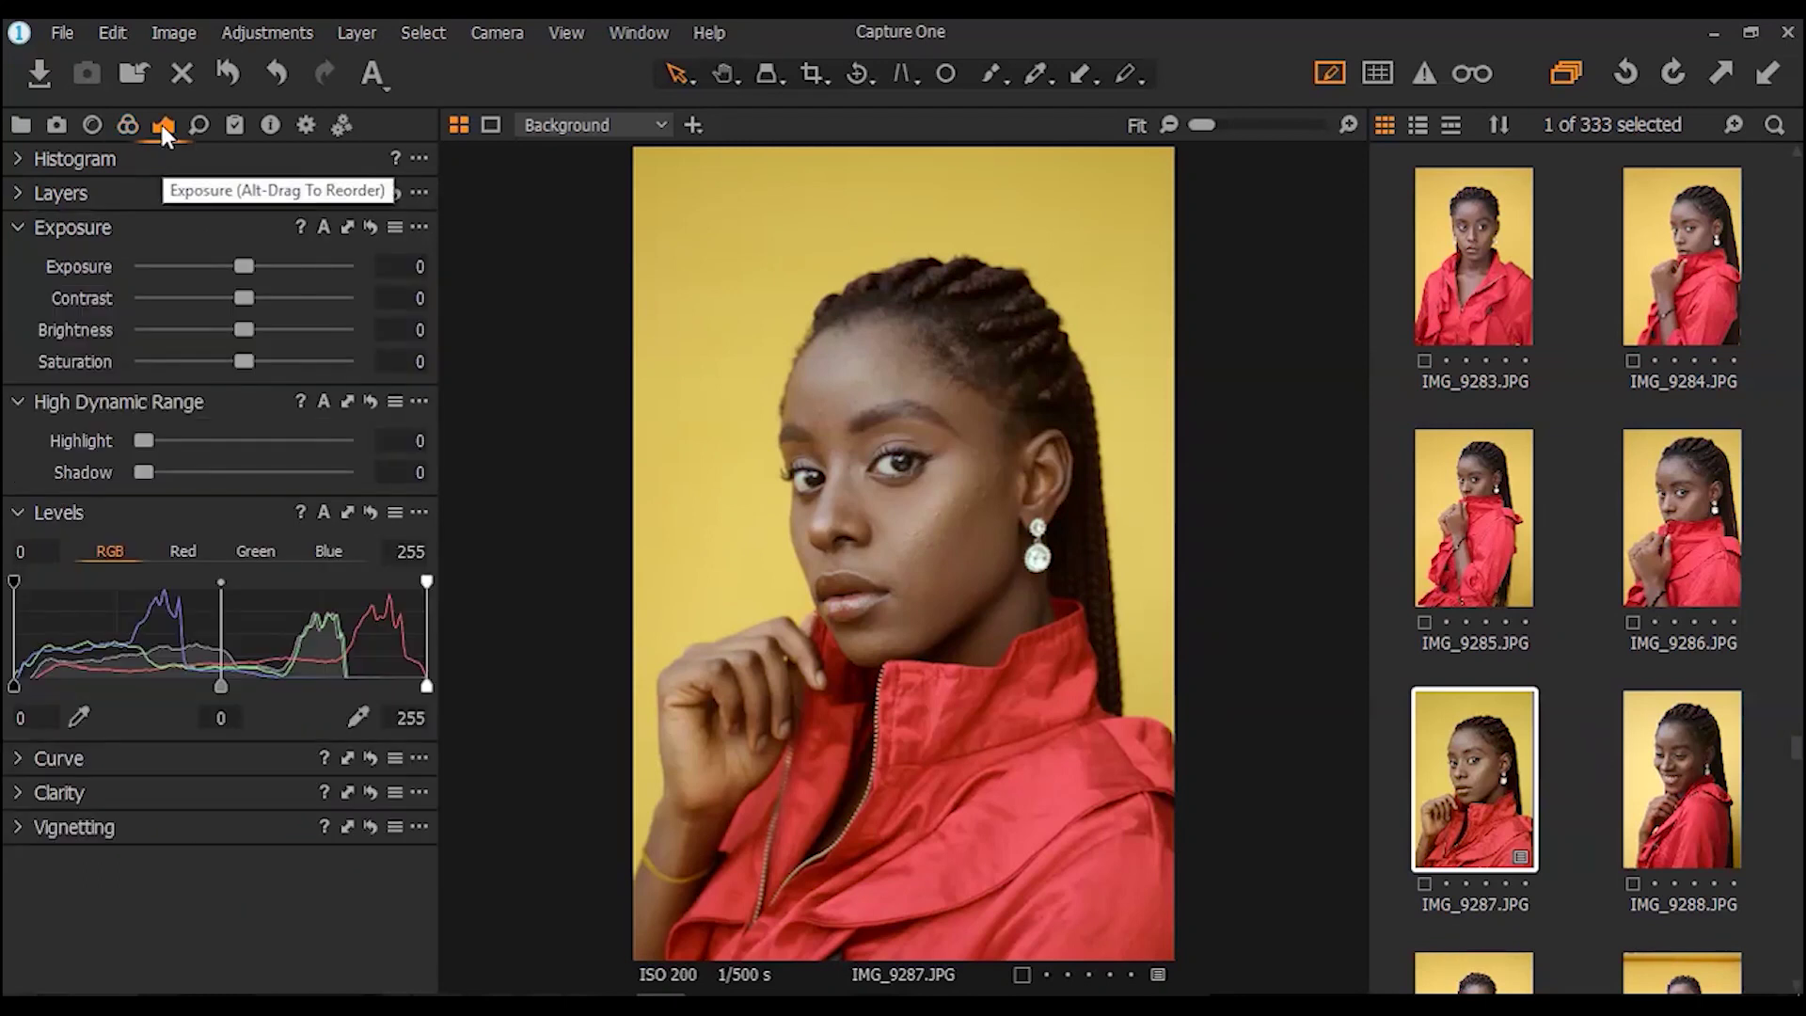
Set the portrait's exposure to 0.21, contrast to 8, brightness to -16 and saturation to -1
drag(240, 260, 208, 329)
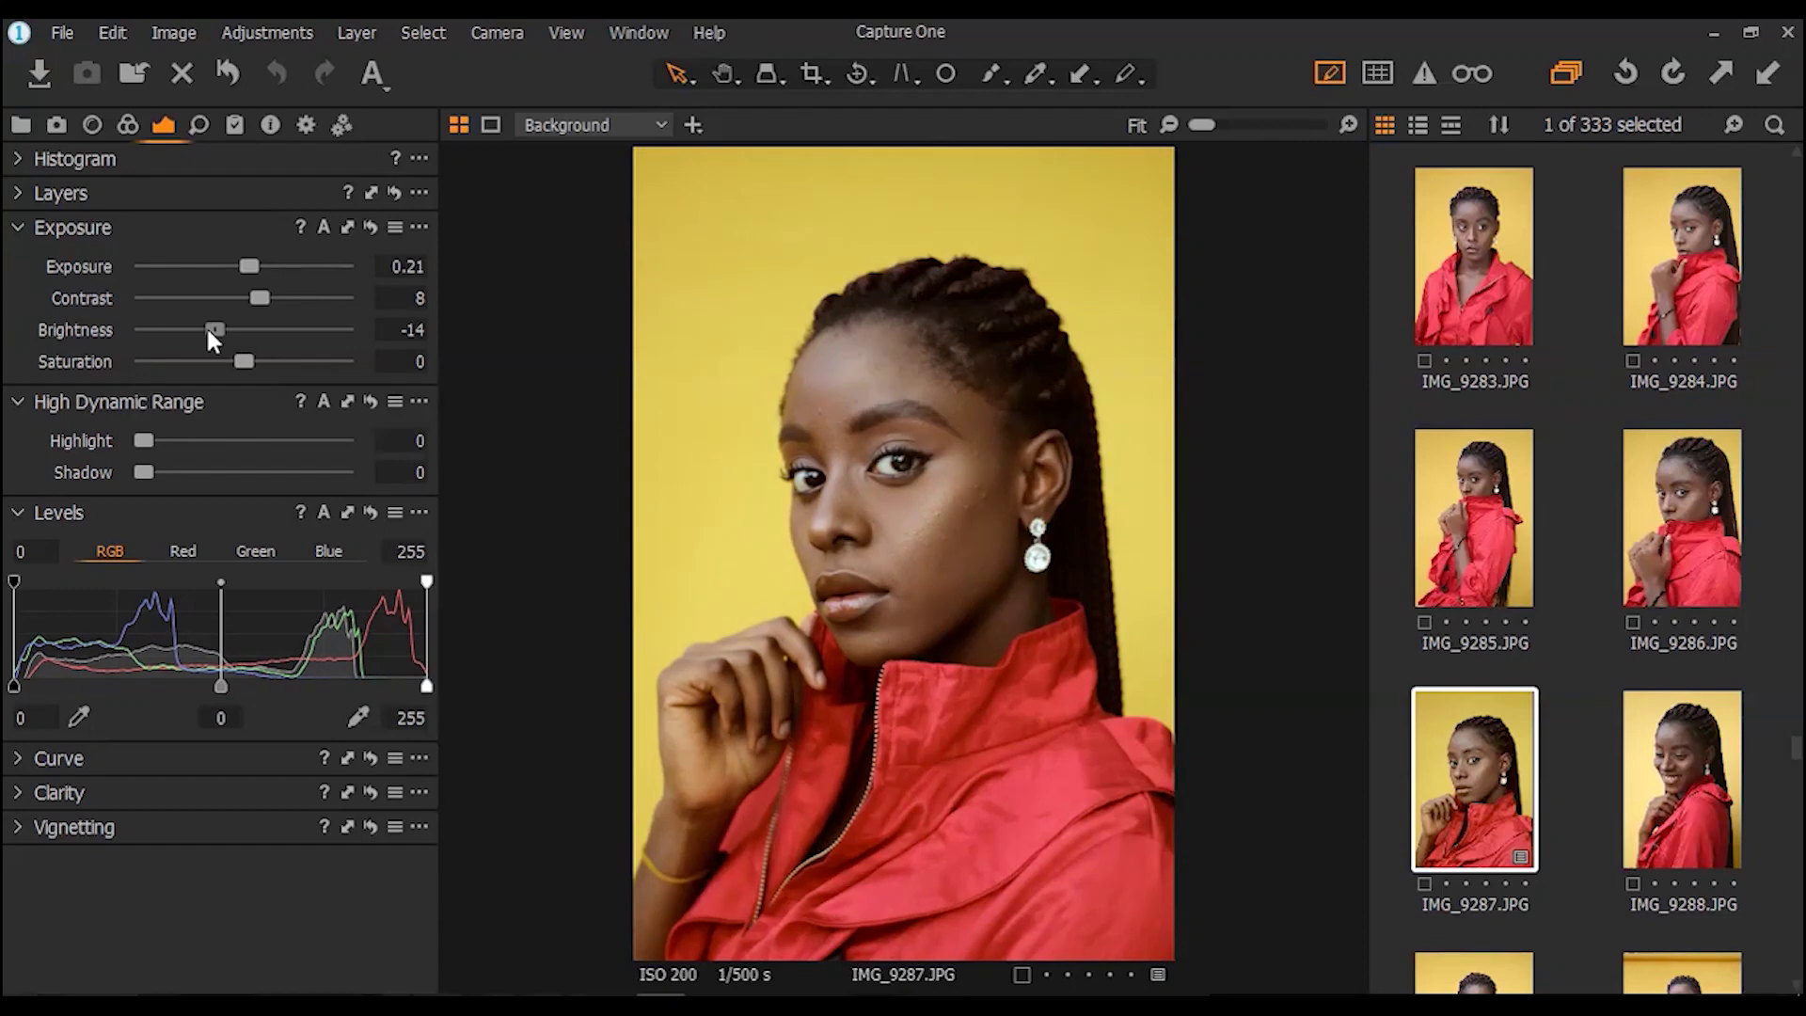
drag(208, 344, 204, 344)
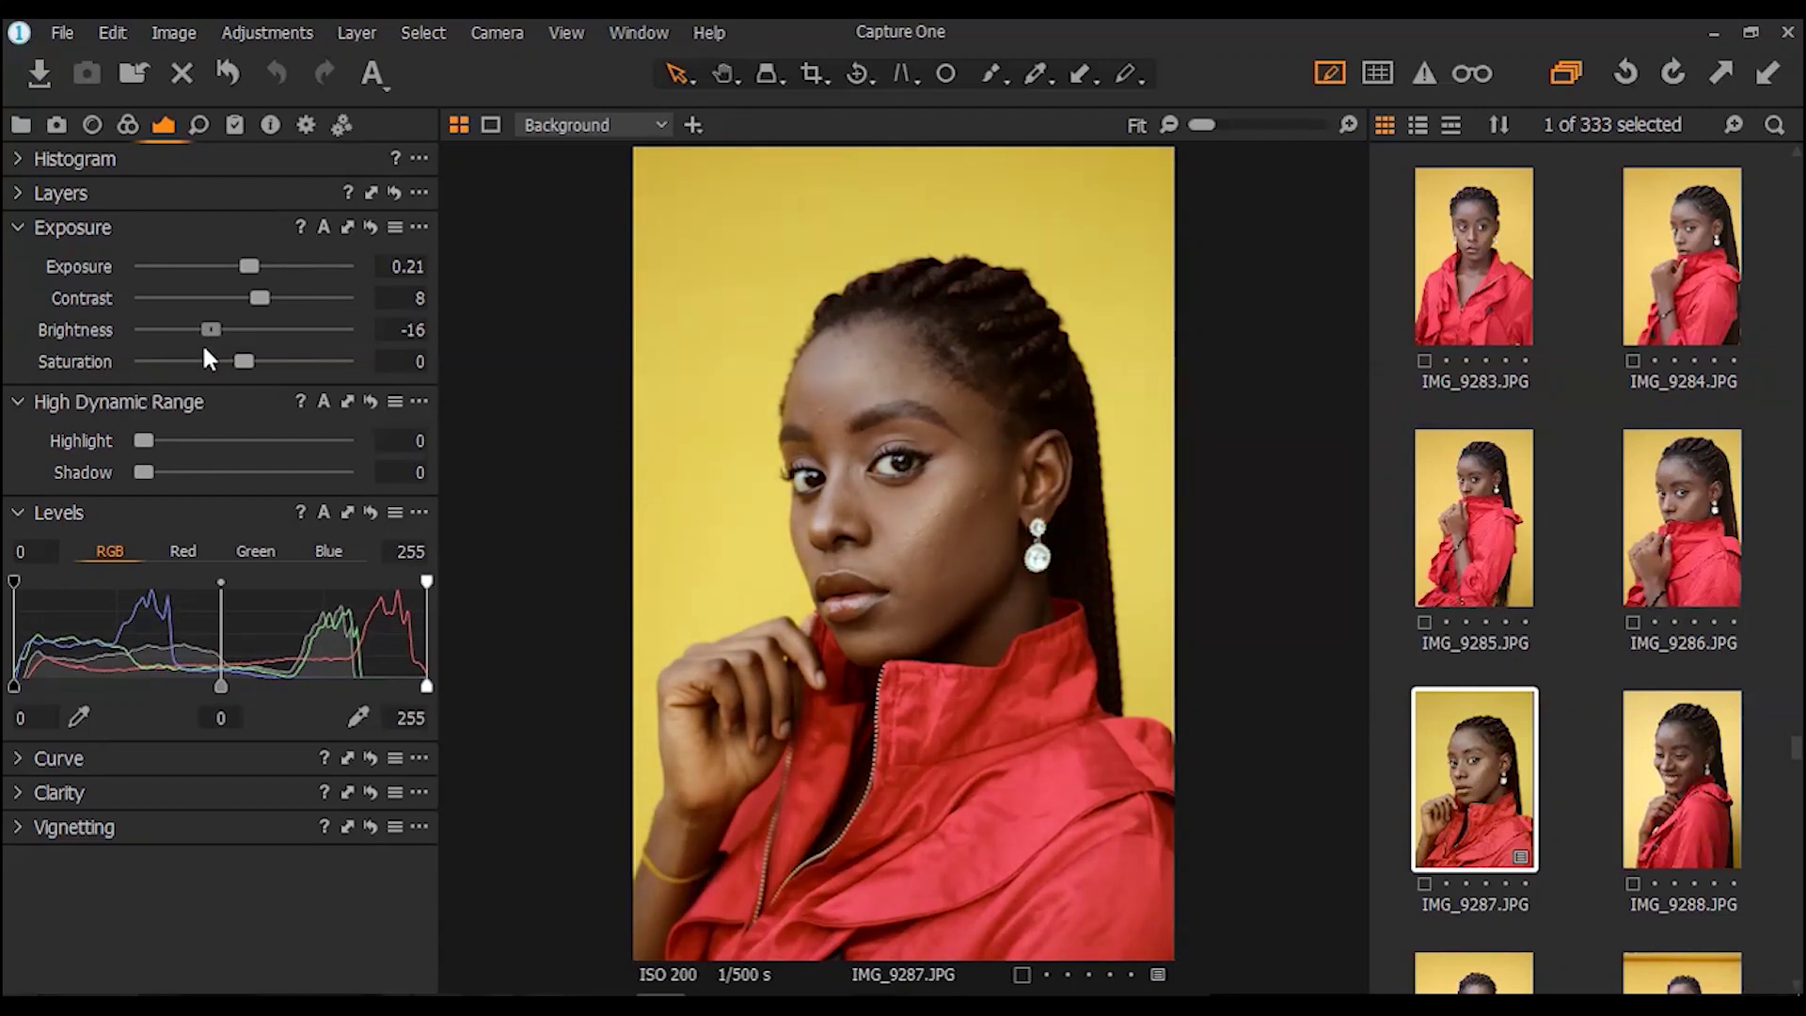
drag(252, 262, 252, 258)
drag(217, 332, 214, 332)
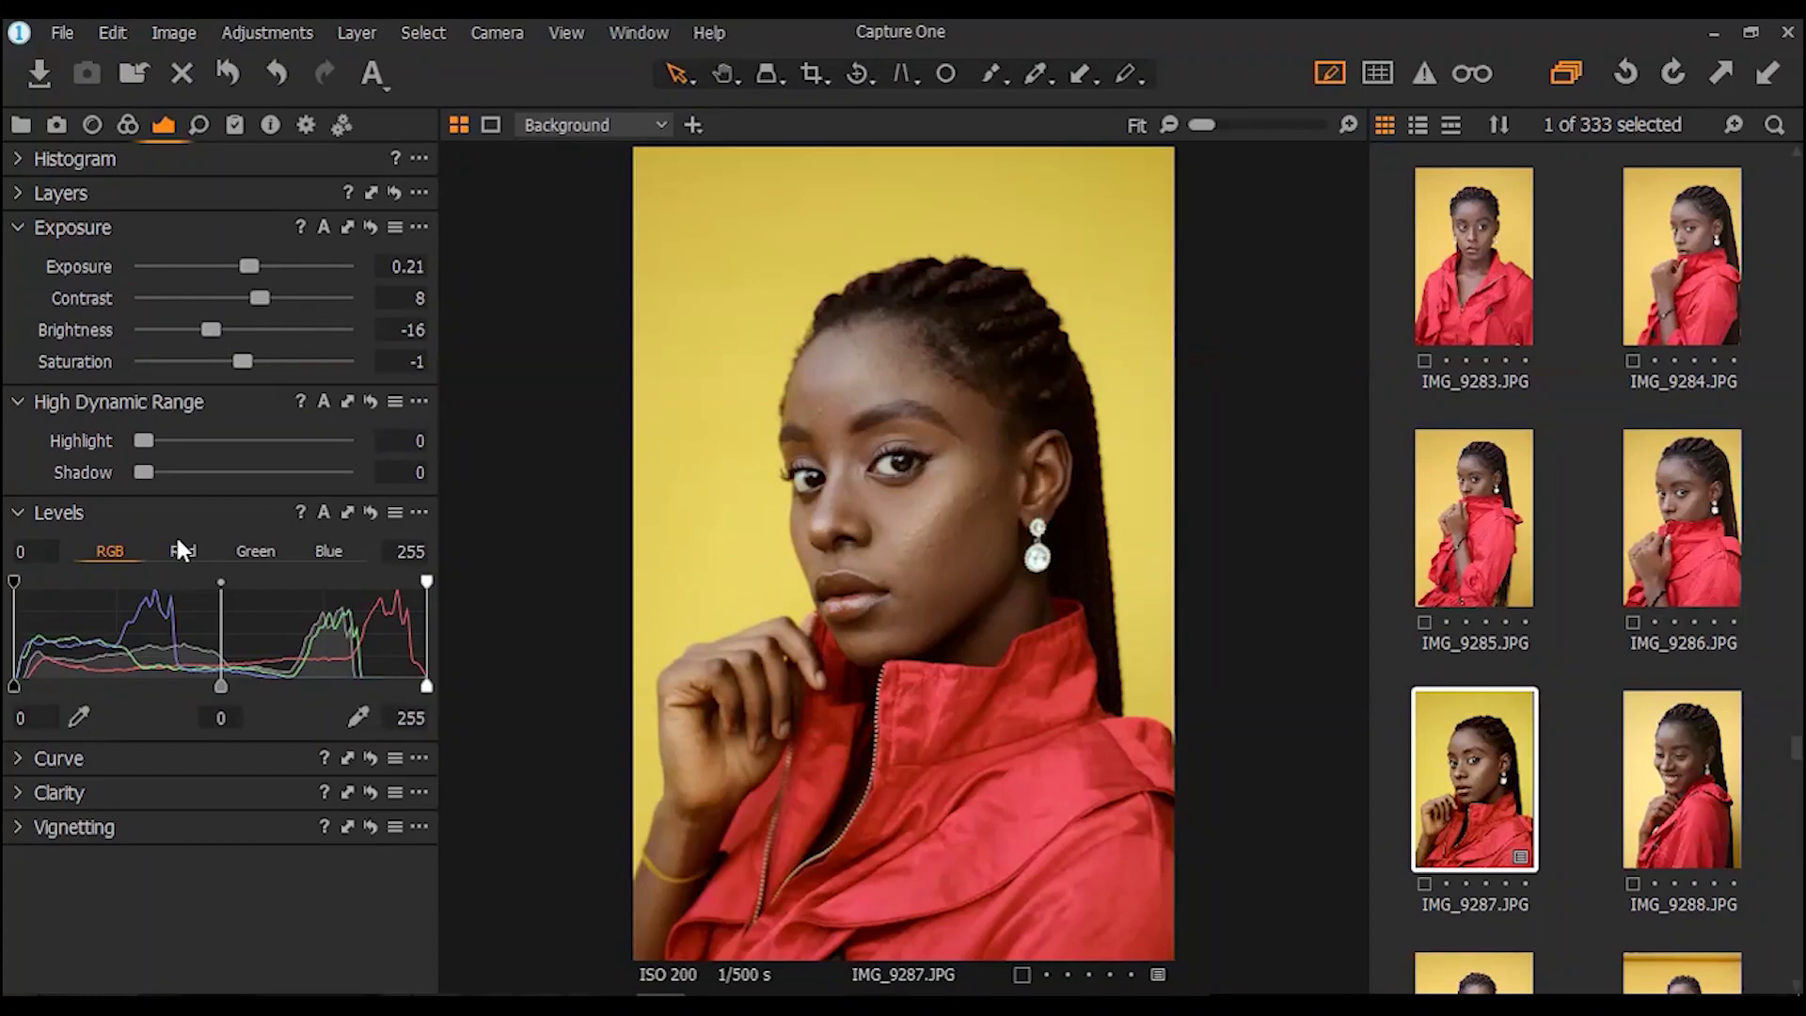
Set Highlight to 16 and Shadow to 25 in the High Dynamic Range tool
drag(156, 446, 189, 488)
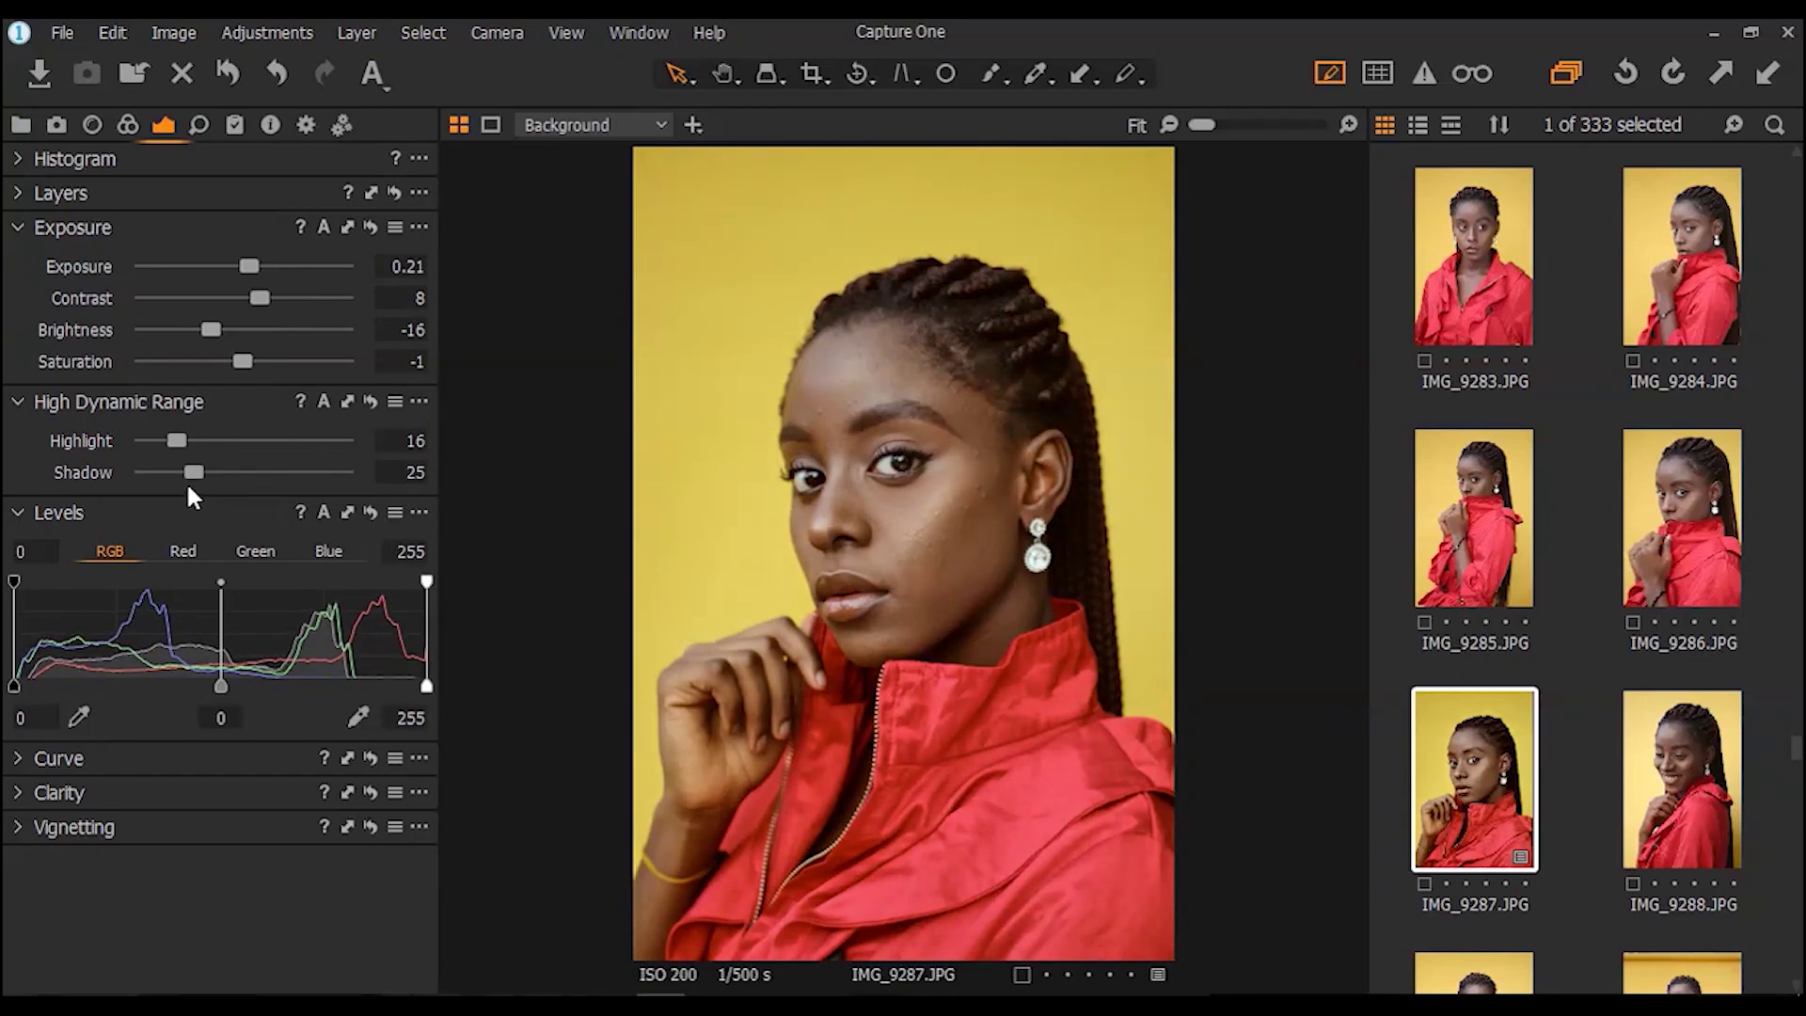
click(15, 511)
click(15, 514)
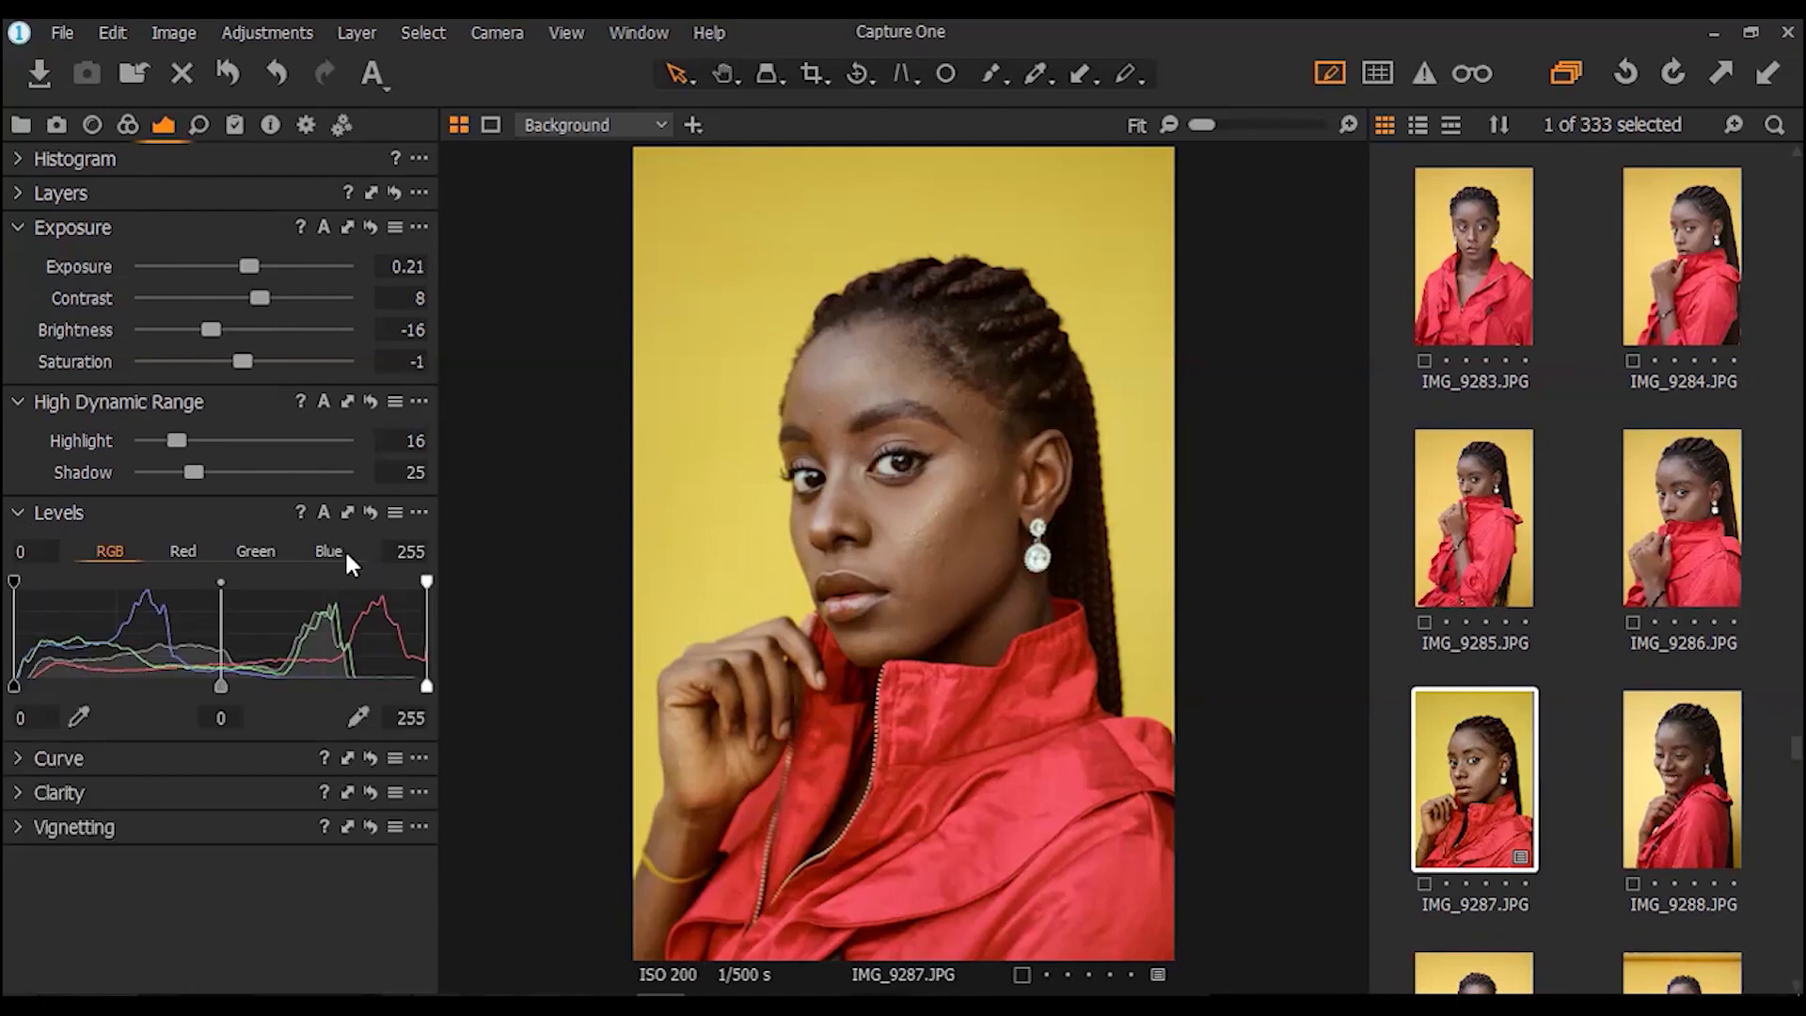
Set the RGB white point to 253 and the RGB midtone to -0.06 in Levels
click(19, 227)
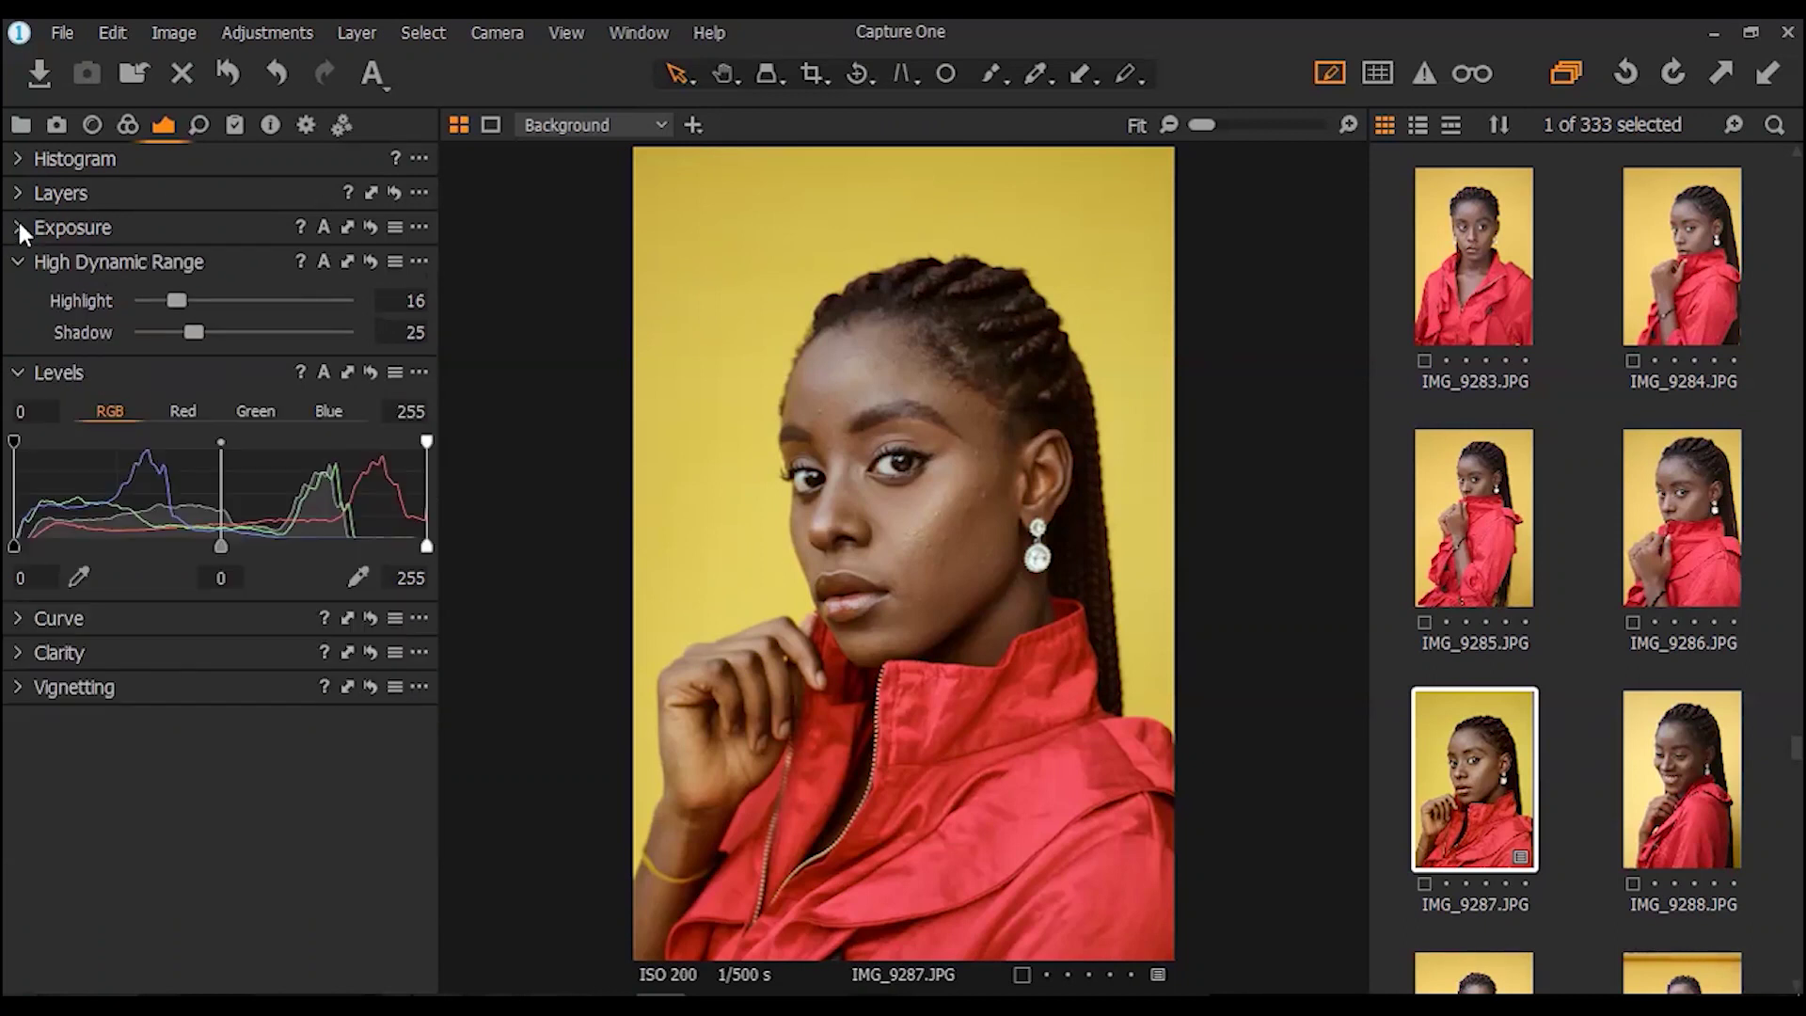
click(15, 263)
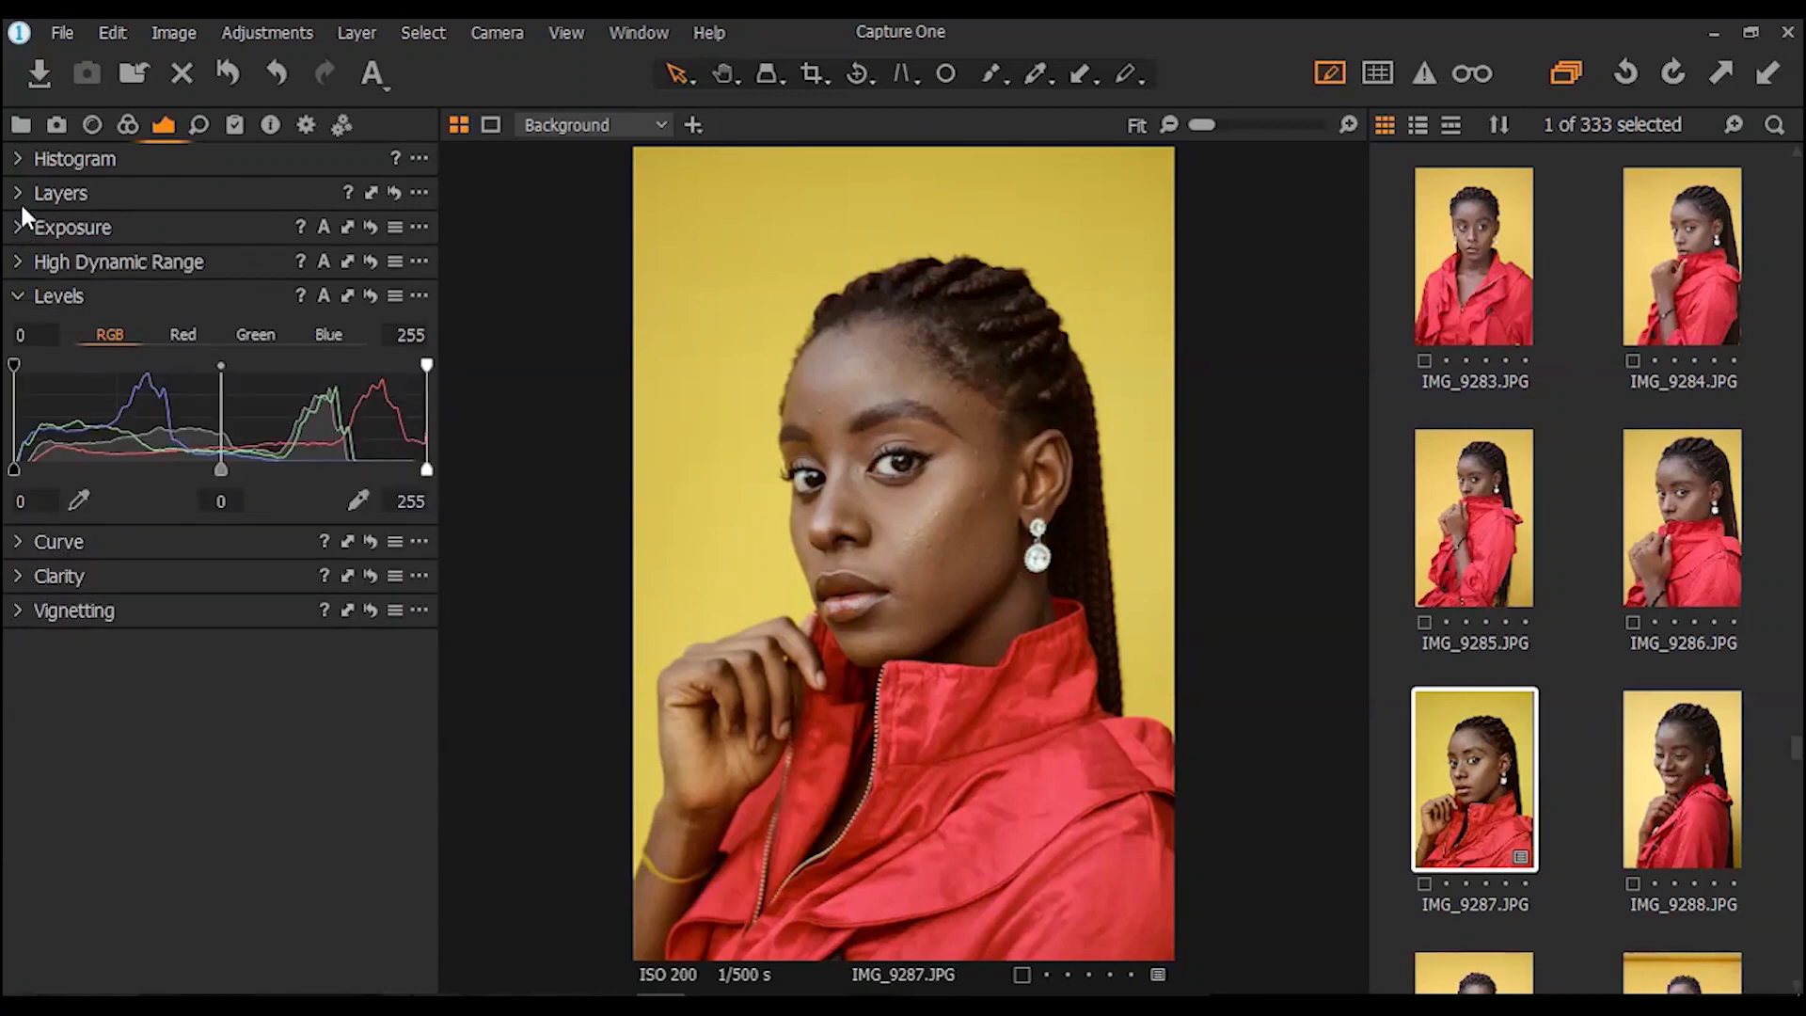
click(15, 194)
click(15, 194)
mouse_move(16, 467)
mouse_down()
mouse_move(37, 466)
mouse_move(13, 468)
mouse_up()
mouse_move(426, 471)
mouse_down()
mouse_move(389, 468)
mouse_move(423, 474)
mouse_up()
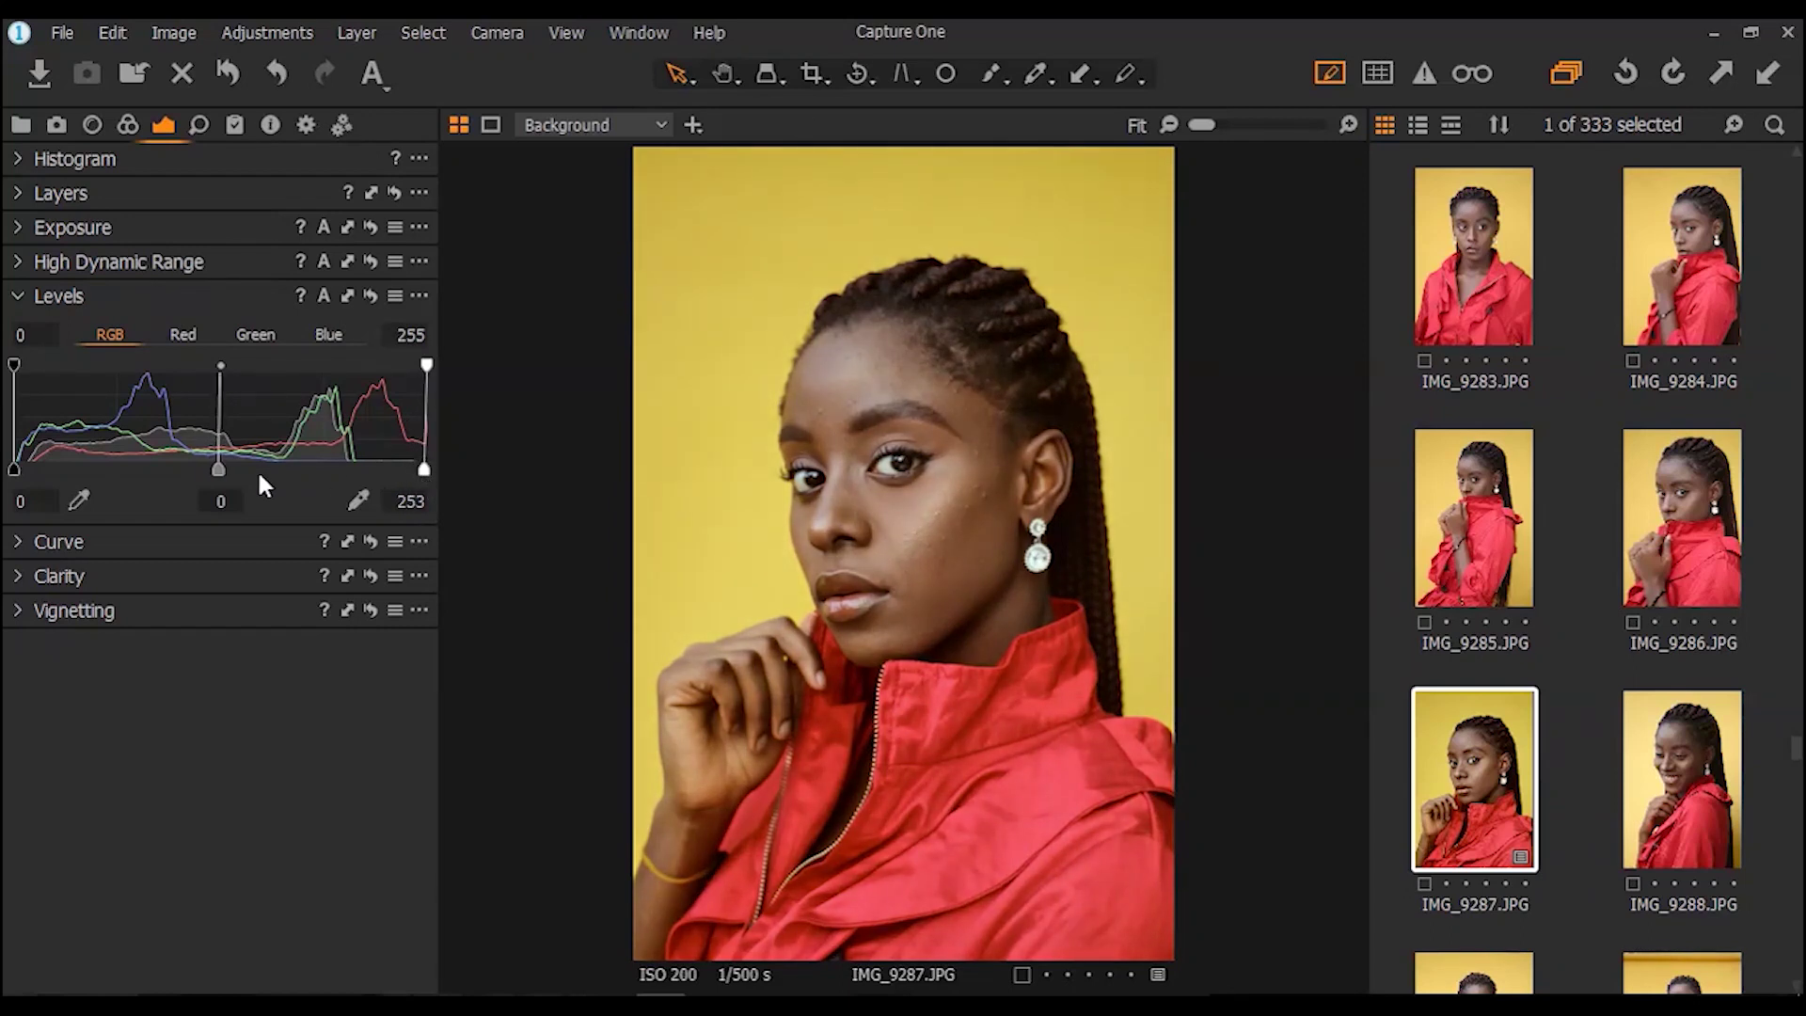
mouse_move(218, 469)
mouse_down()
mouse_move(190, 467)
mouse_move(234, 472)
mouse_up()
drag(240, 470, 232, 470)
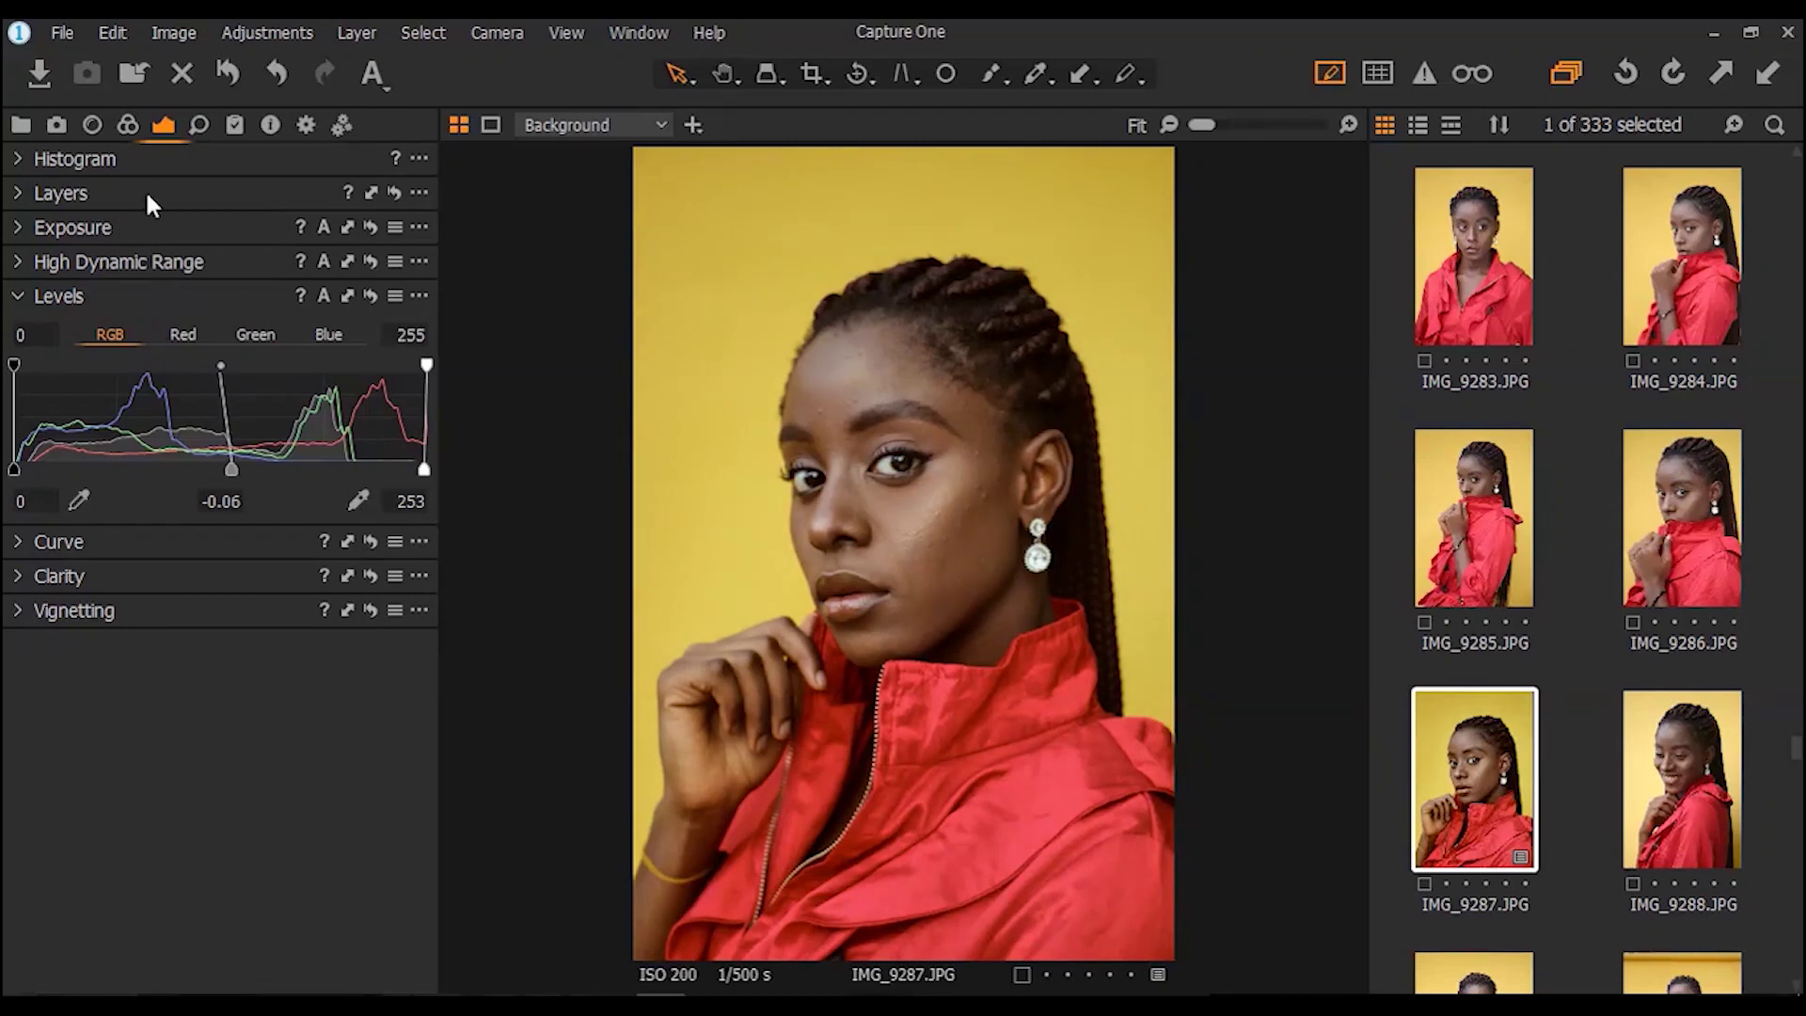
Try shifting the Red channel's black, white and midtone points and the Green channel's midtone in Levels
click(179, 337)
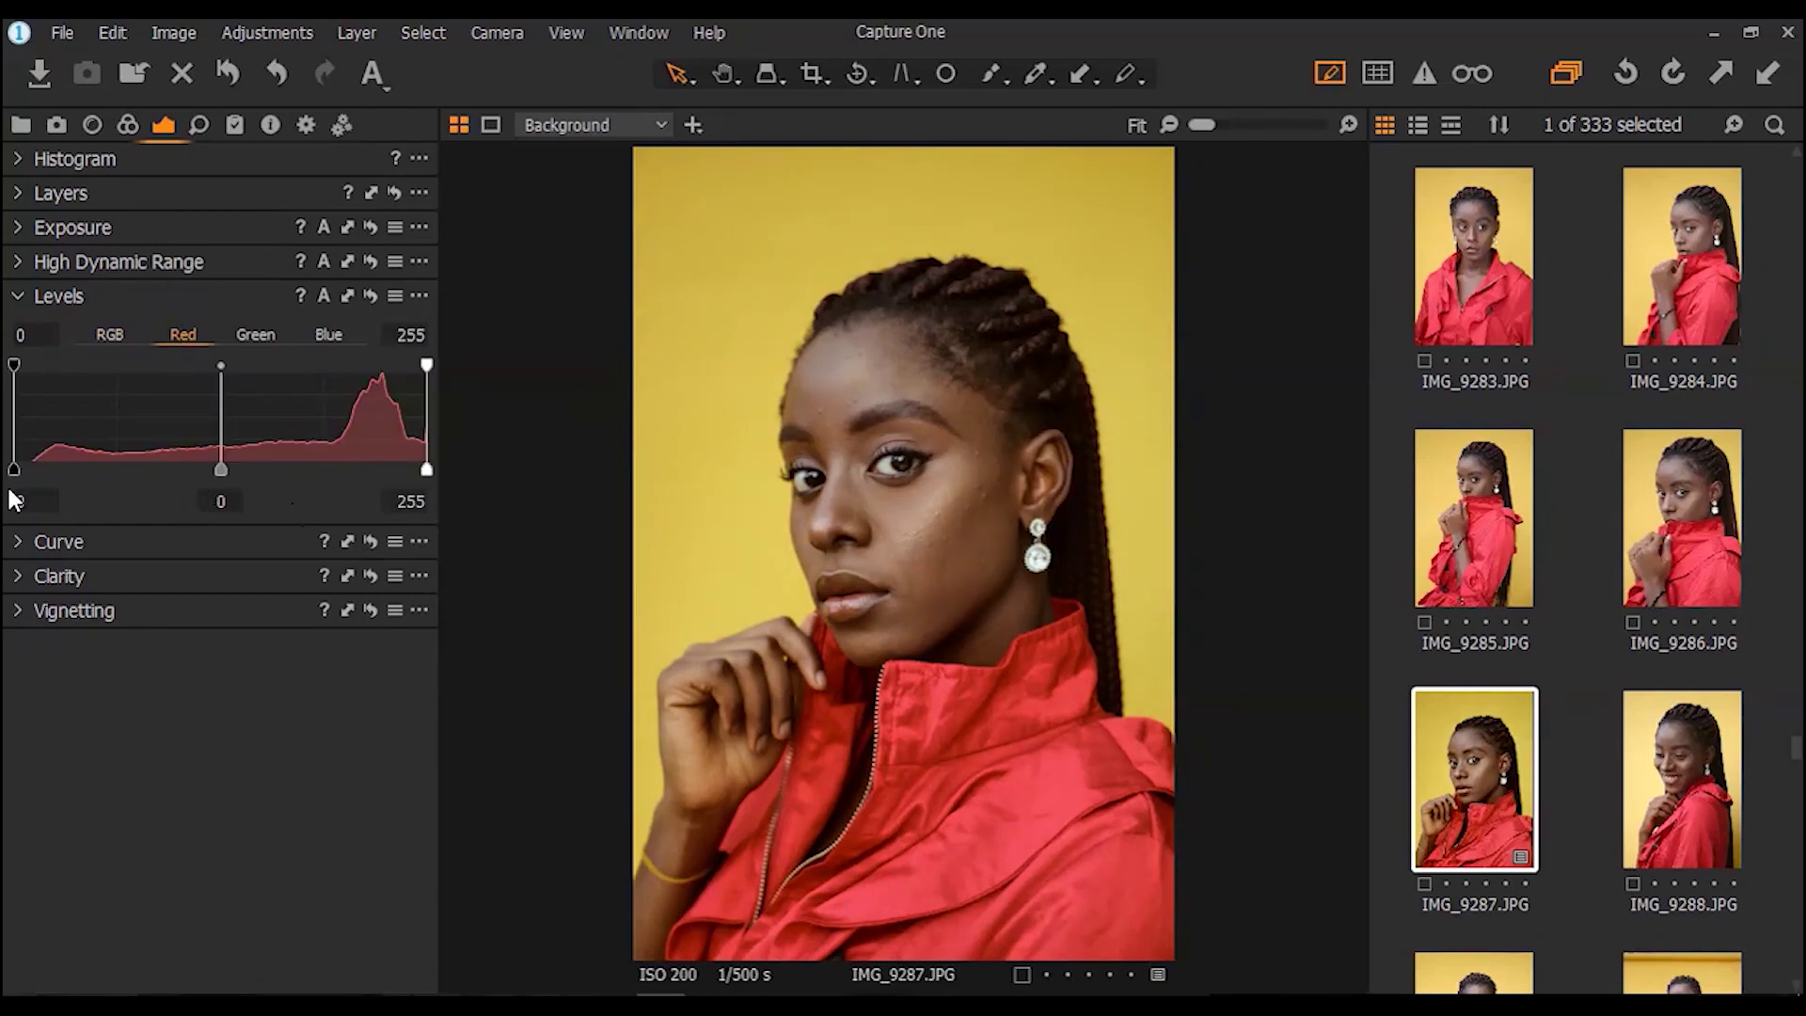
mouse_move(15, 469)
mouse_down()
mouse_move(56, 472)
mouse_move(8, 475)
mouse_up()
mouse_move(426, 477)
mouse_down()
mouse_move(382, 471)
mouse_move(443, 476)
mouse_up()
mouse_move(221, 466)
mouse_down()
mouse_move(206, 465)
mouse_move(250, 474)
mouse_move(167, 476)
mouse_move(220, 474)
mouse_up()
click(254, 335)
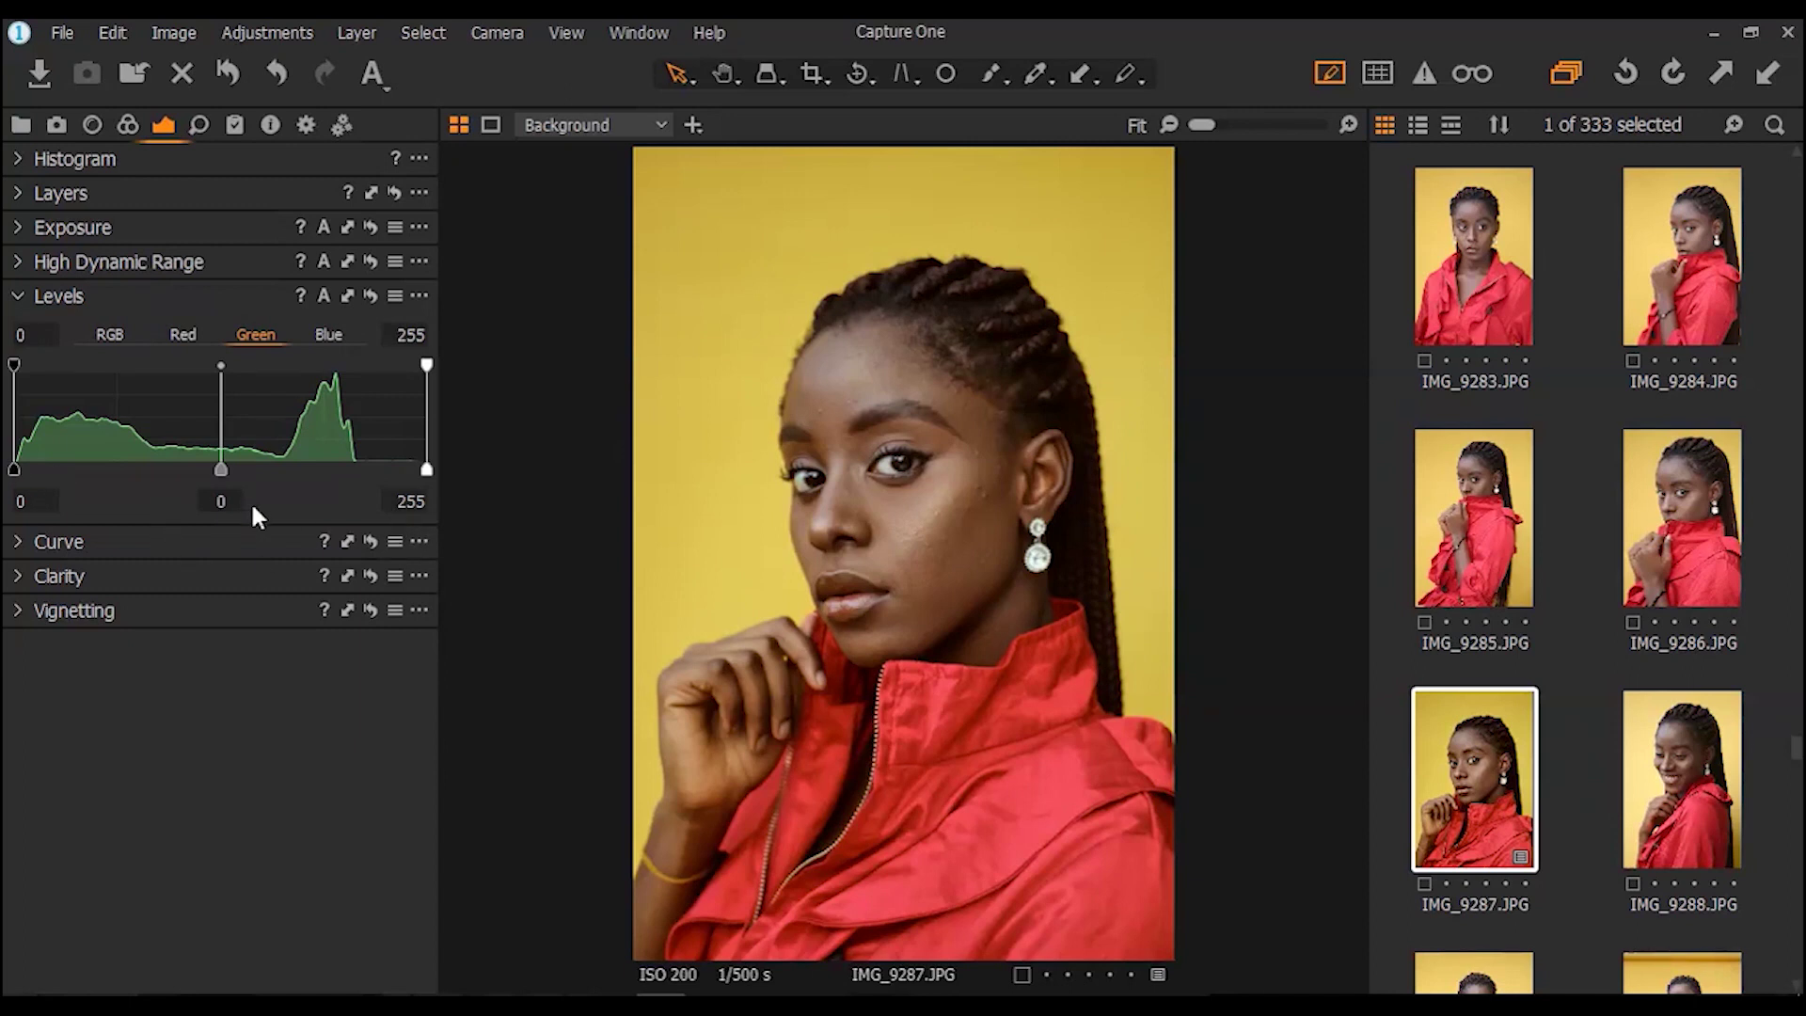
mouse_move(216, 467)
mouse_down()
mouse_move(197, 471)
mouse_move(256, 478)
mouse_move(213, 474)
mouse_up()
Set the Blue channel's midtone to -0.04 and its white point to 250 in Levels, keeping the black point at 0
click(320, 335)
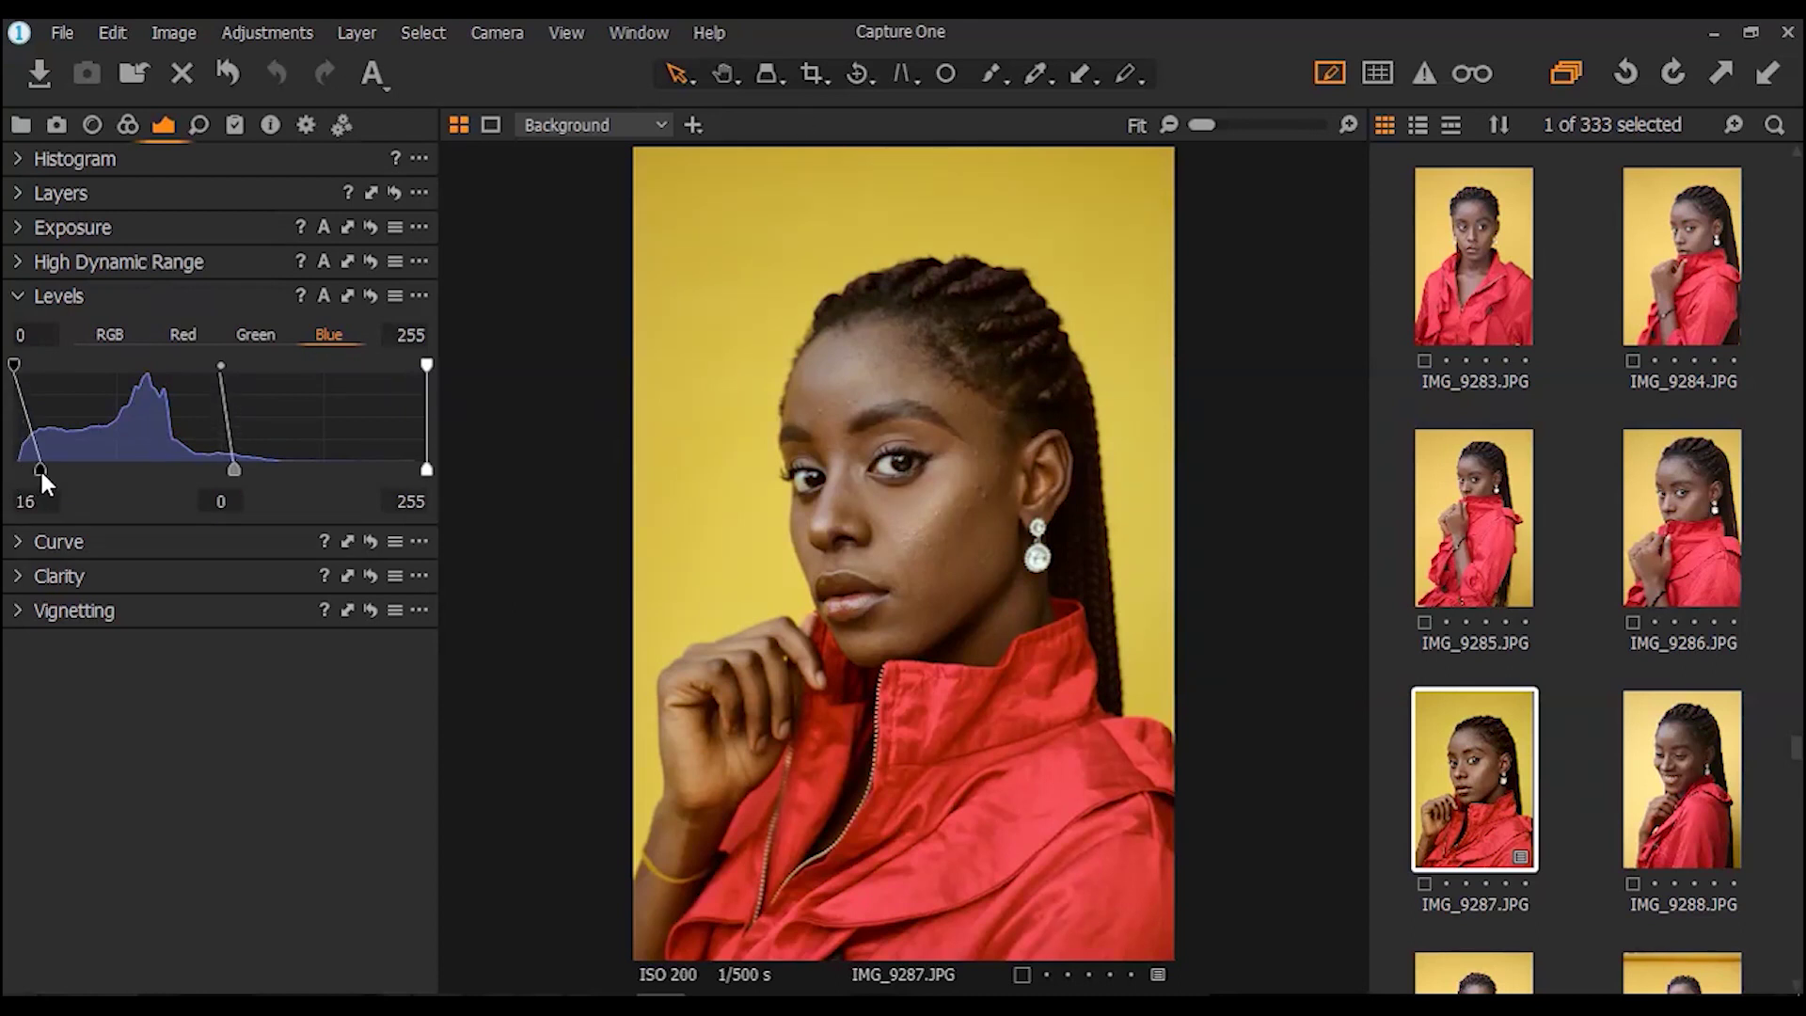
mouse_move(16, 466)
mouse_down()
mouse_move(65, 467)
mouse_move(21, 468)
mouse_move(49, 480)
mouse_move(6, 499)
mouse_up()
mouse_move(220, 470)
mouse_down()
mouse_move(200, 470)
mouse_move(230, 471)
mouse_up()
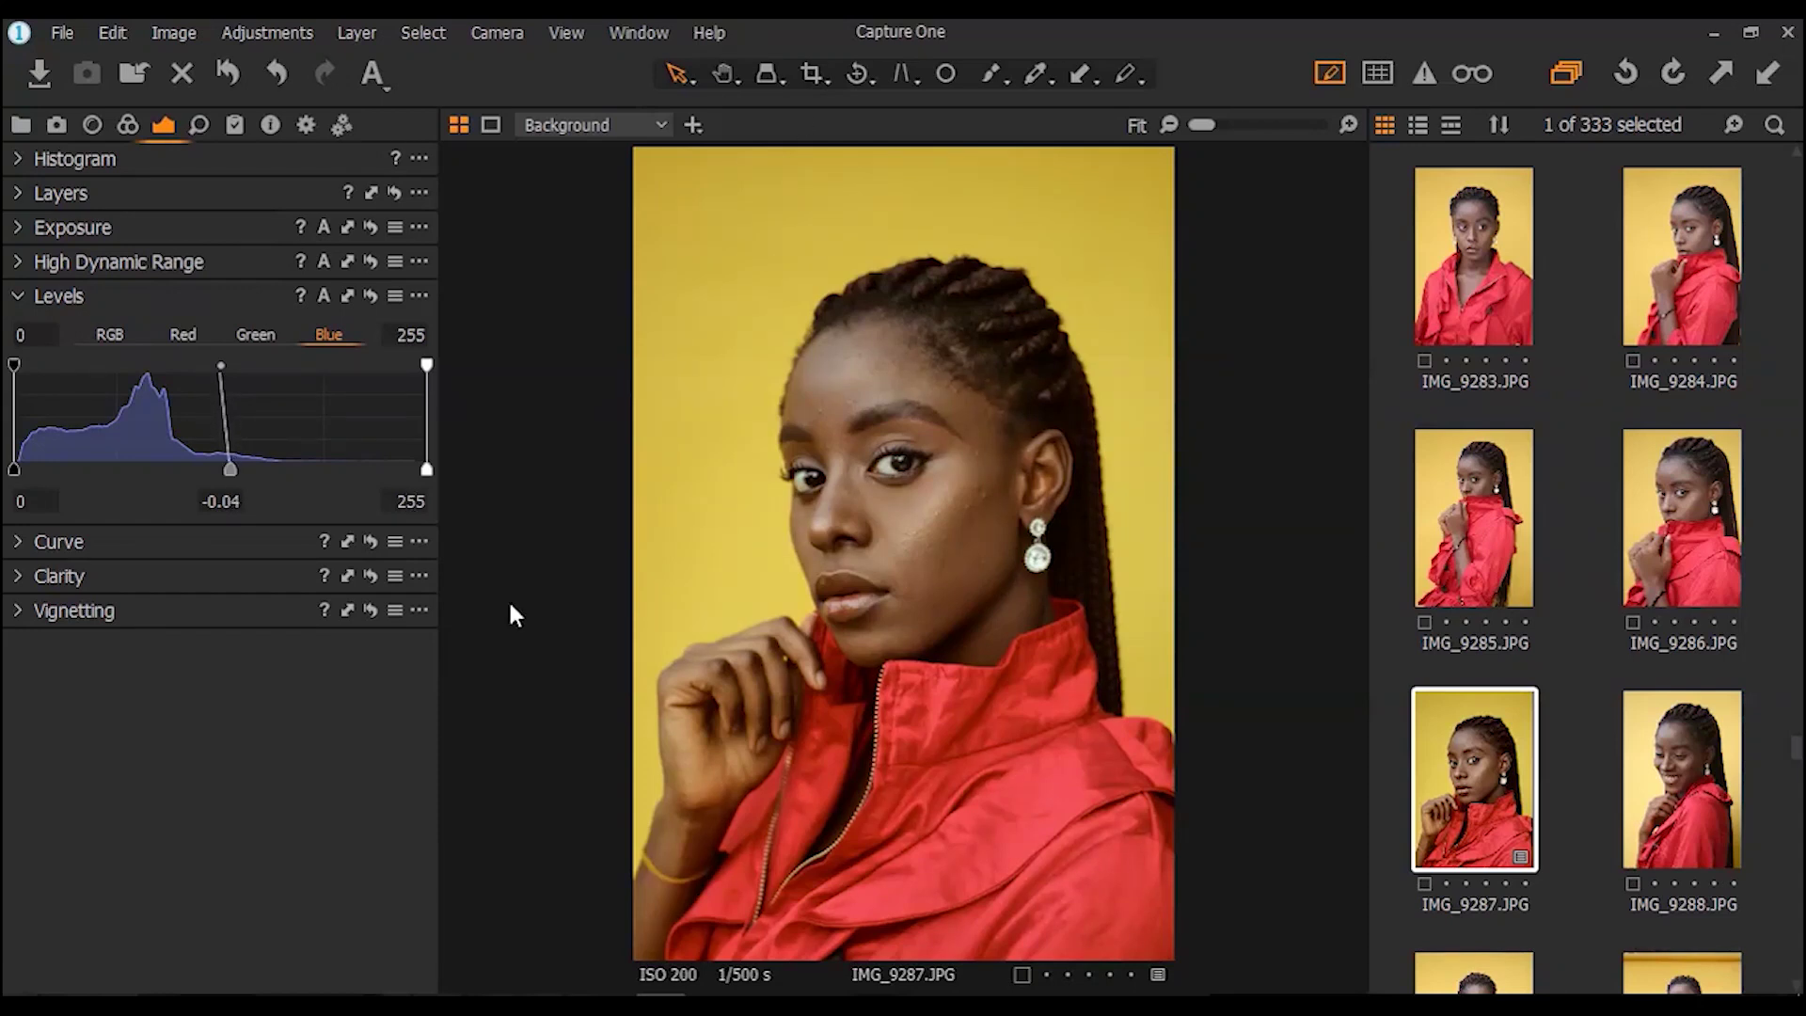
mouse_move(425, 472)
mouse_down()
mouse_move(395, 468)
mouse_move(417, 472)
mouse_up()
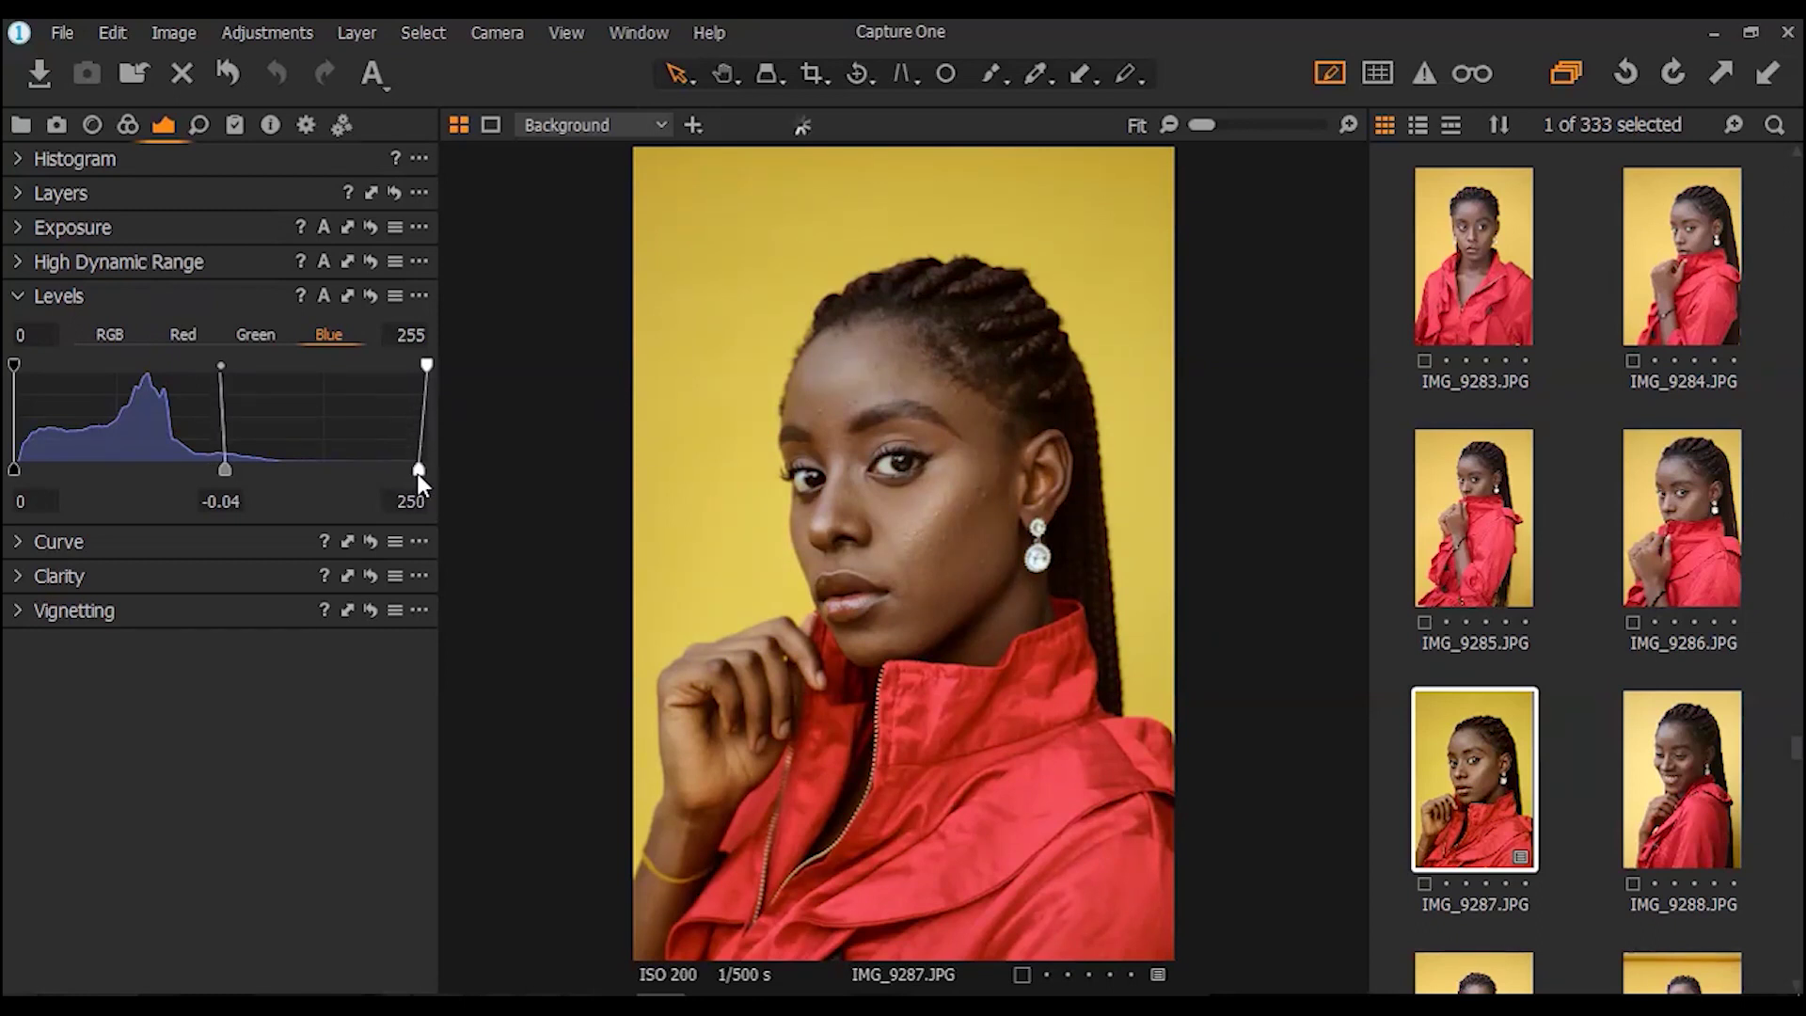
Add shadow, midtone and highlight points to the RGB curve and lift its black point to an output of 14
click(13, 543)
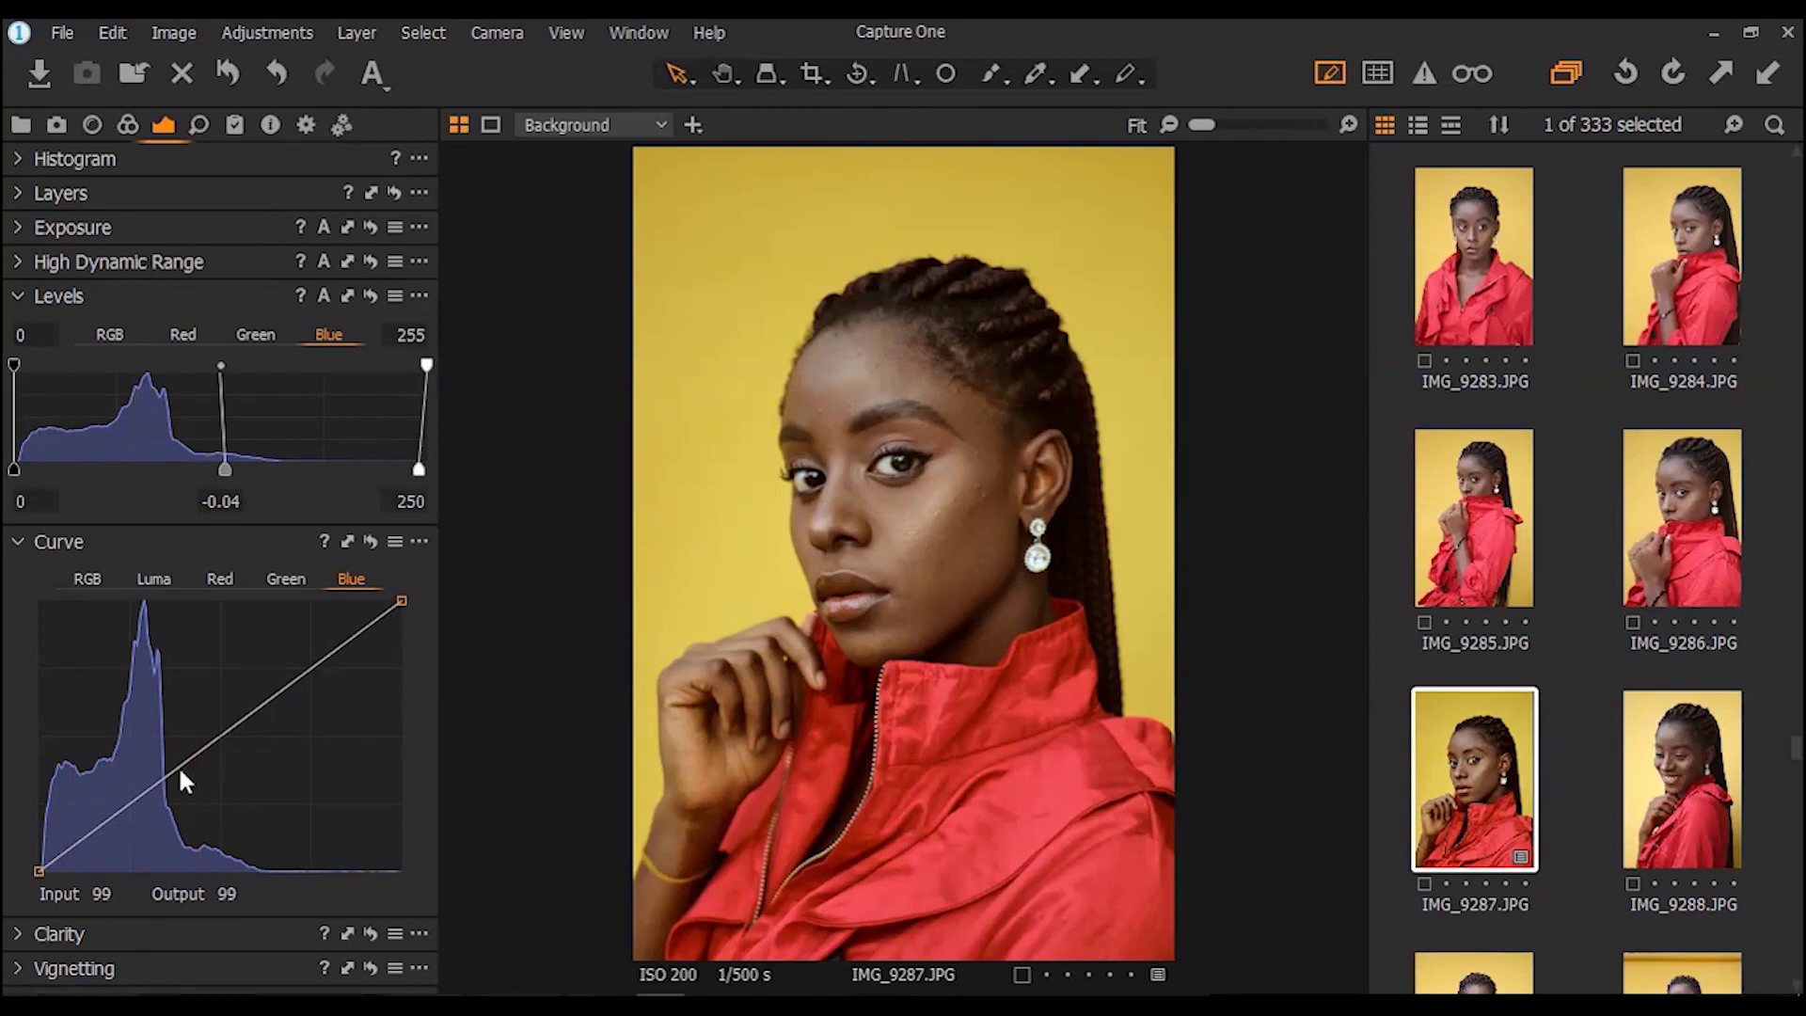
click(85, 572)
click(125, 806)
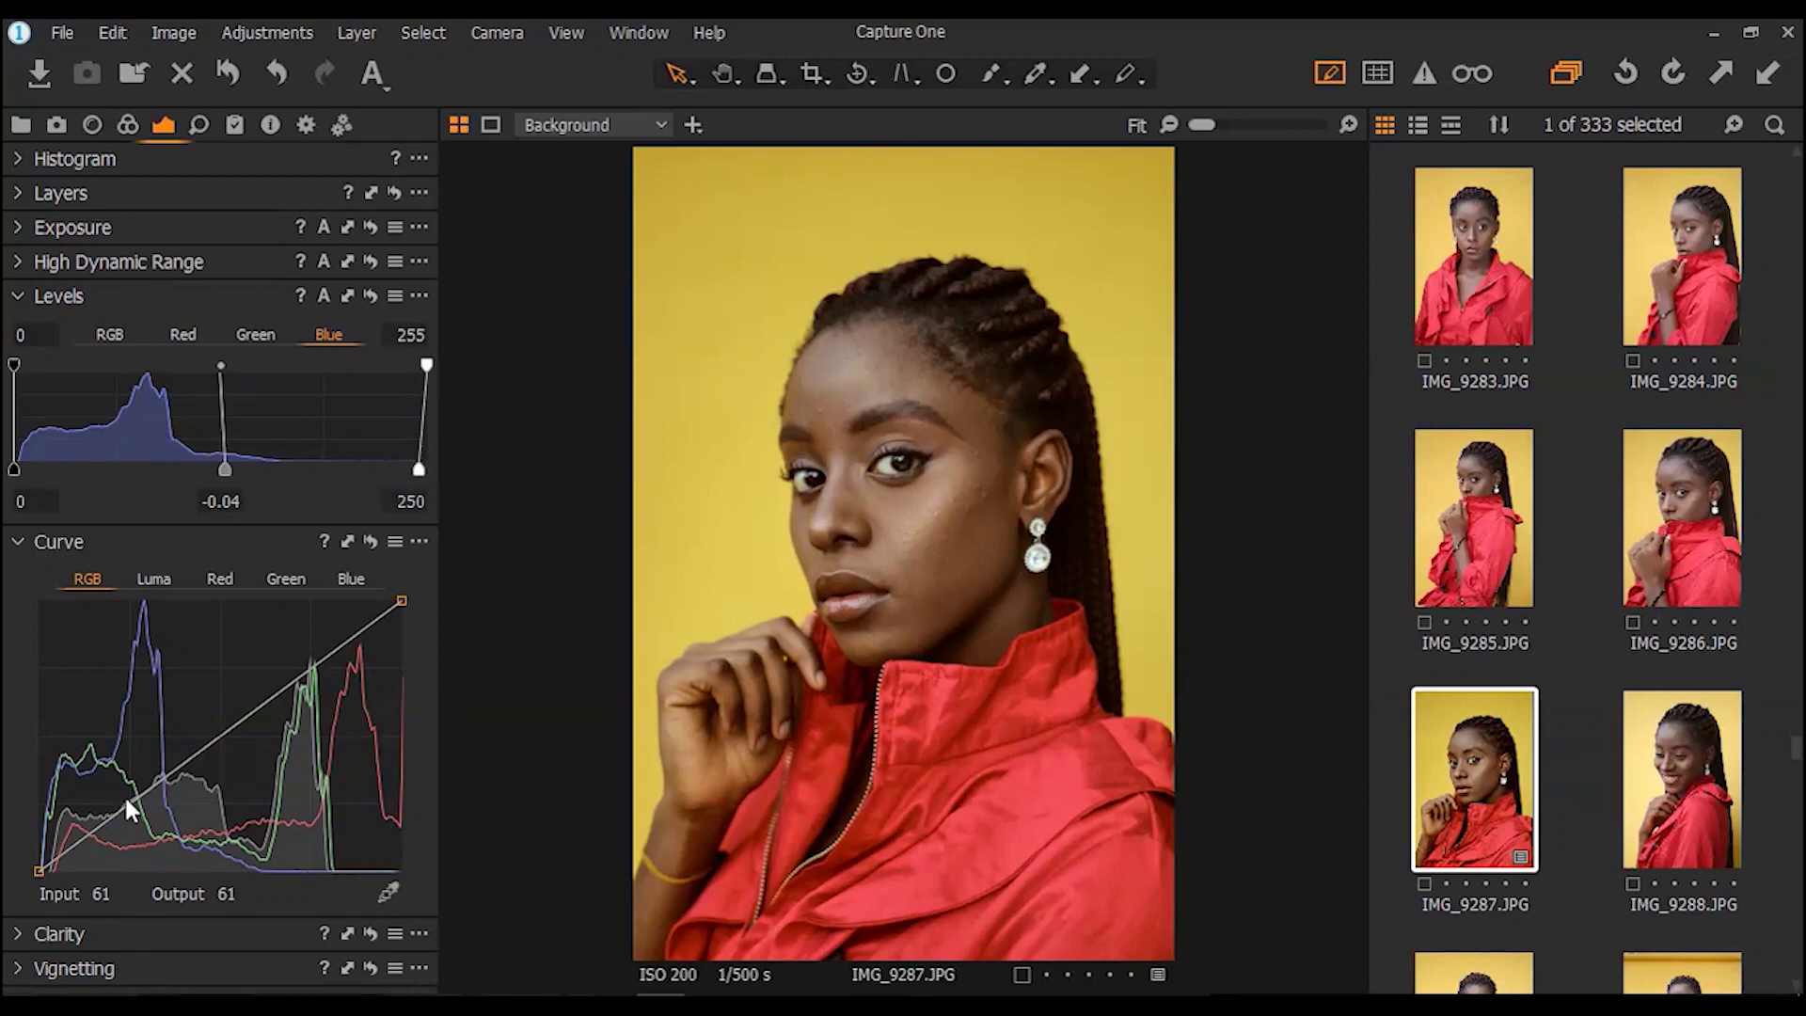
click(216, 739)
click(309, 668)
drag(39, 870, 39, 858)
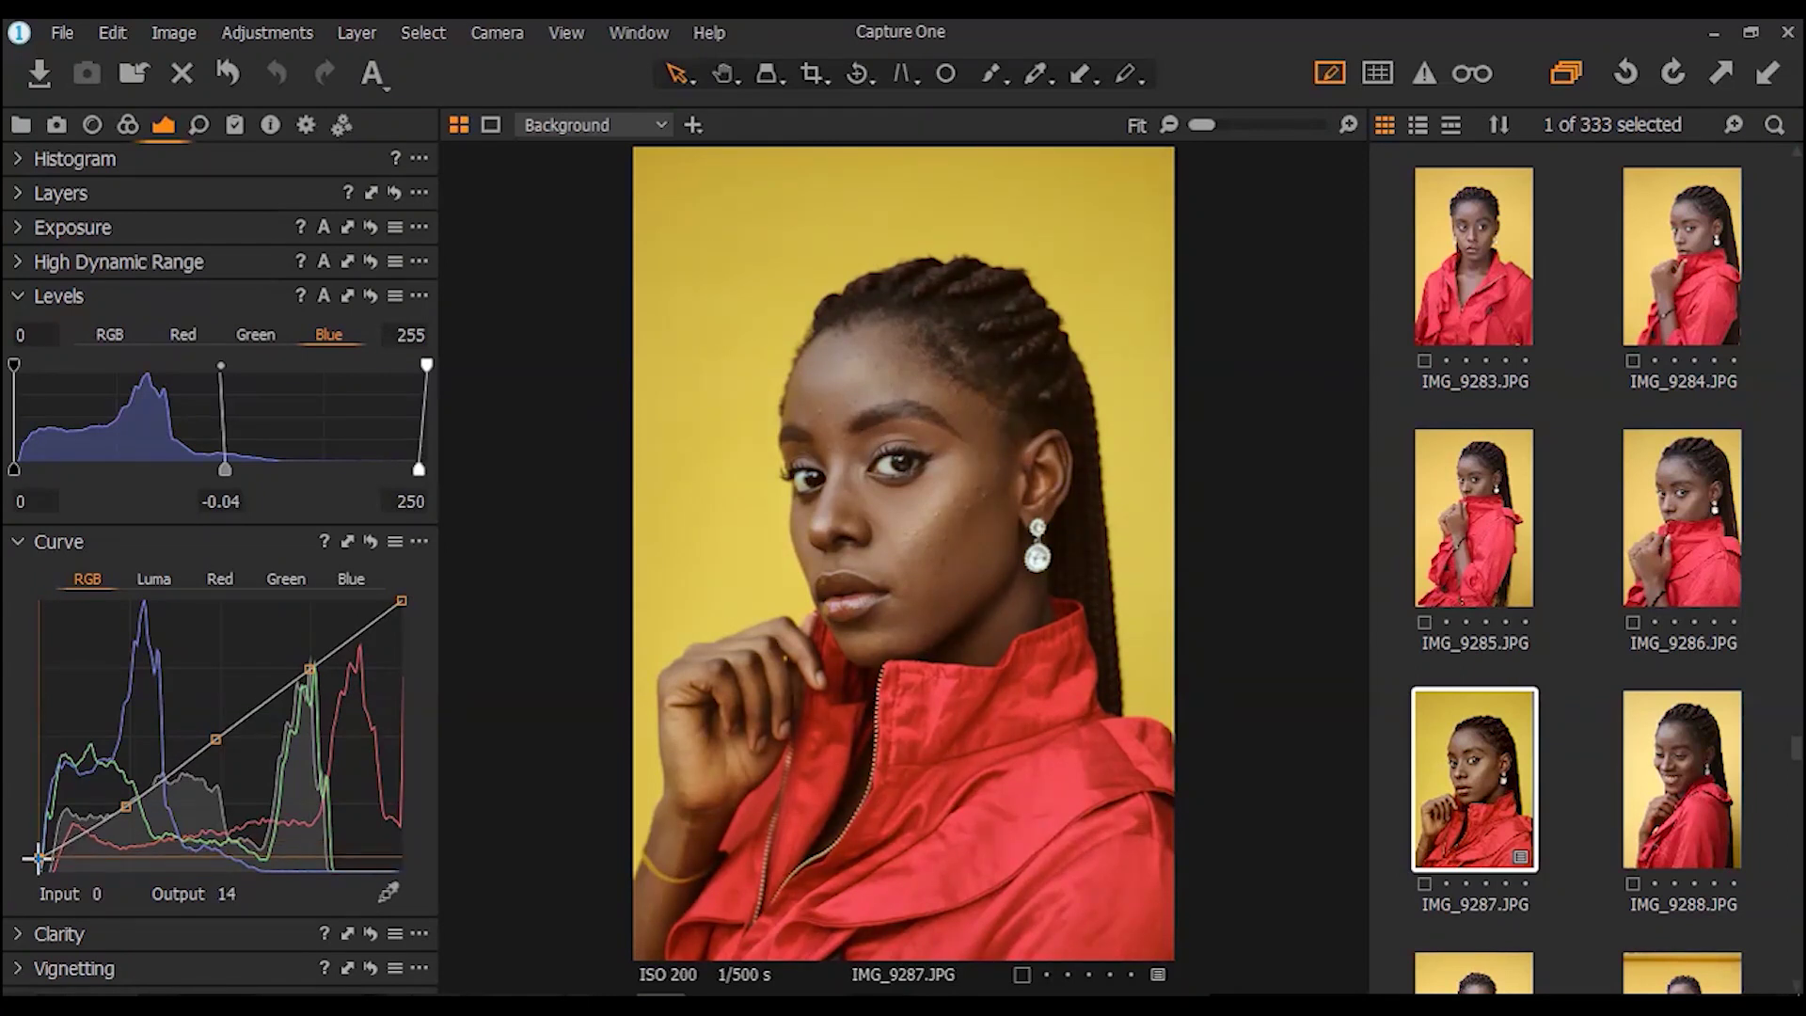
mouse_move(126, 806)
mouse_down()
mouse_move(126, 788)
mouse_move(126, 806)
mouse_up()
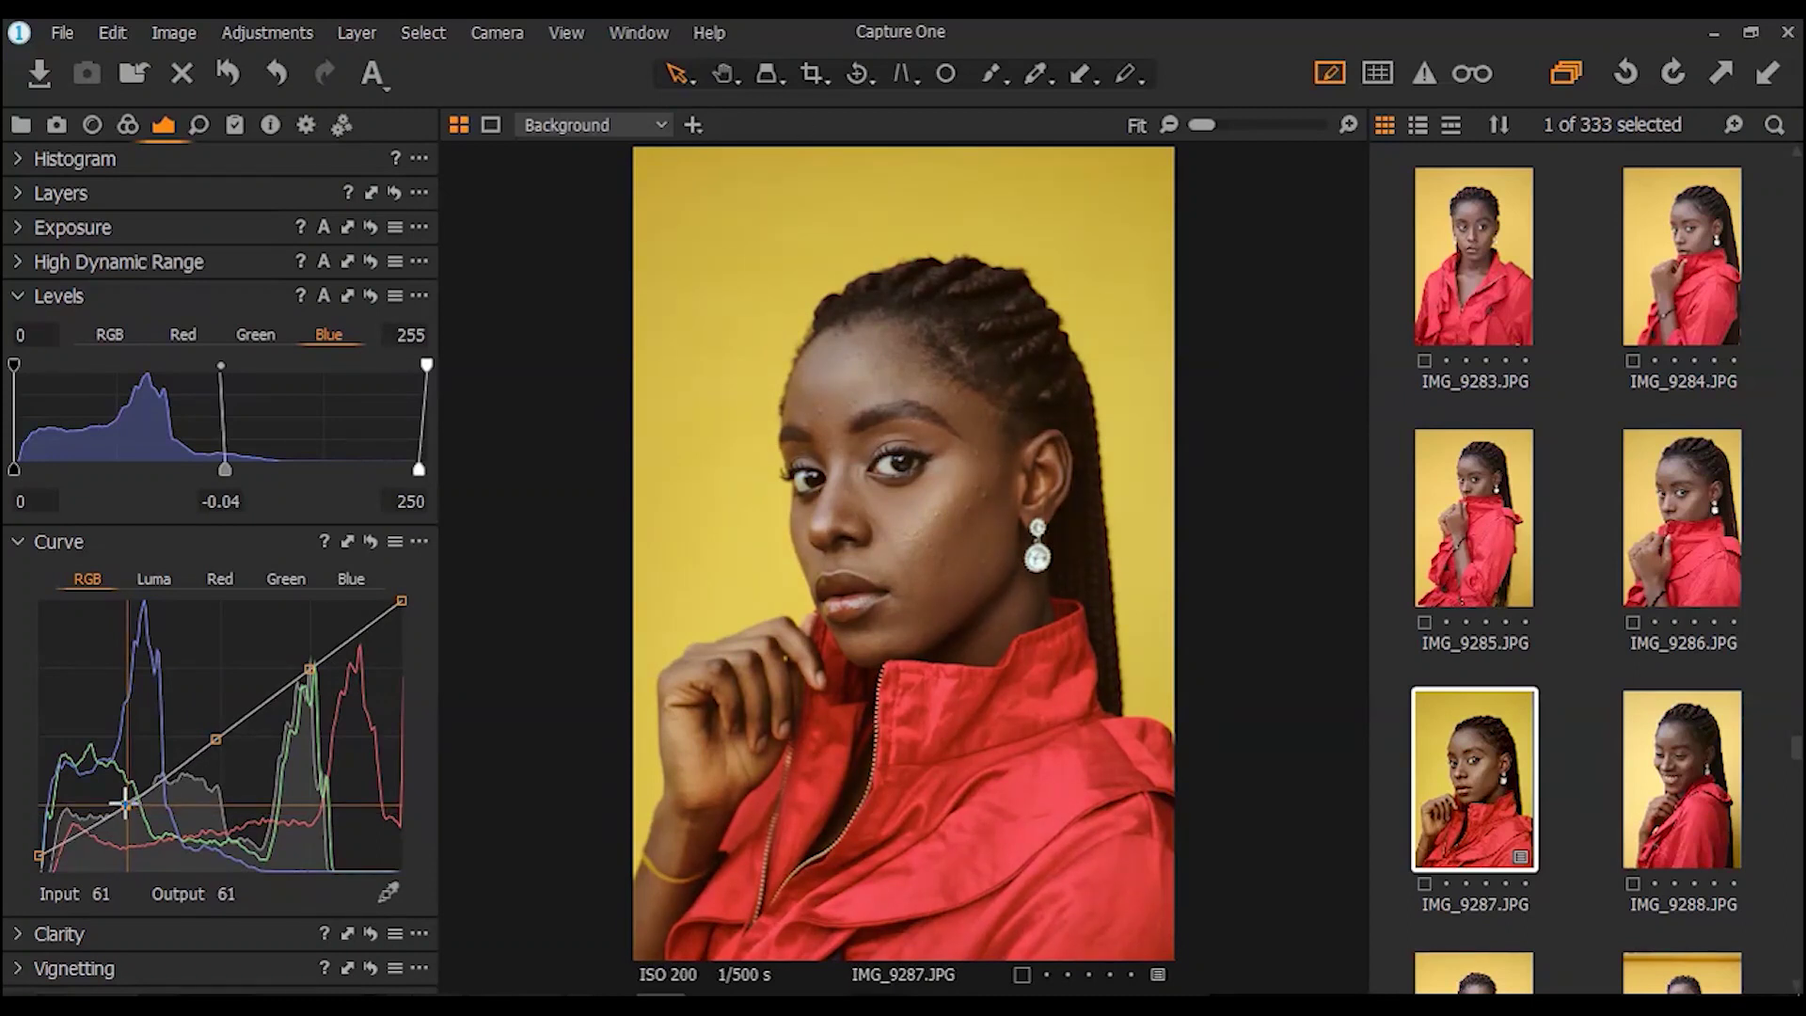
click(16, 541)
Examine the Clarity and Vignetting settings, followed by the Sharpening and Spot Removal settings
click(20, 577)
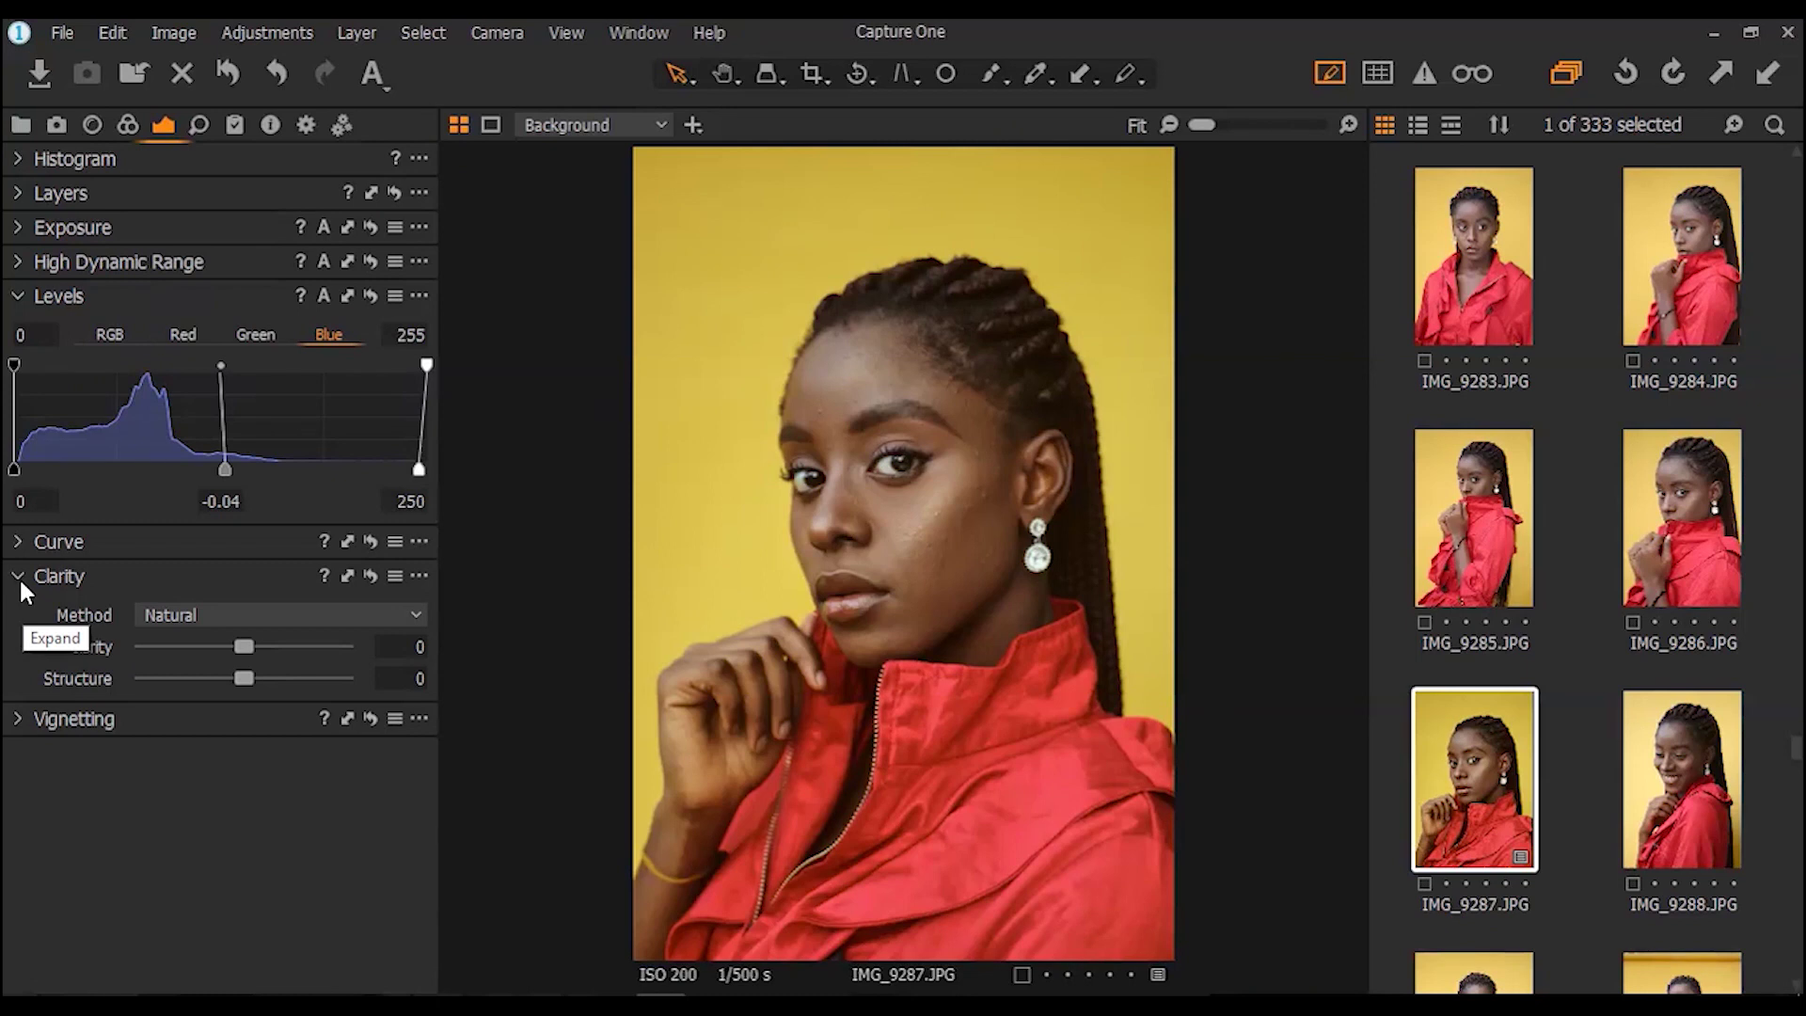
click(18, 576)
click(18, 610)
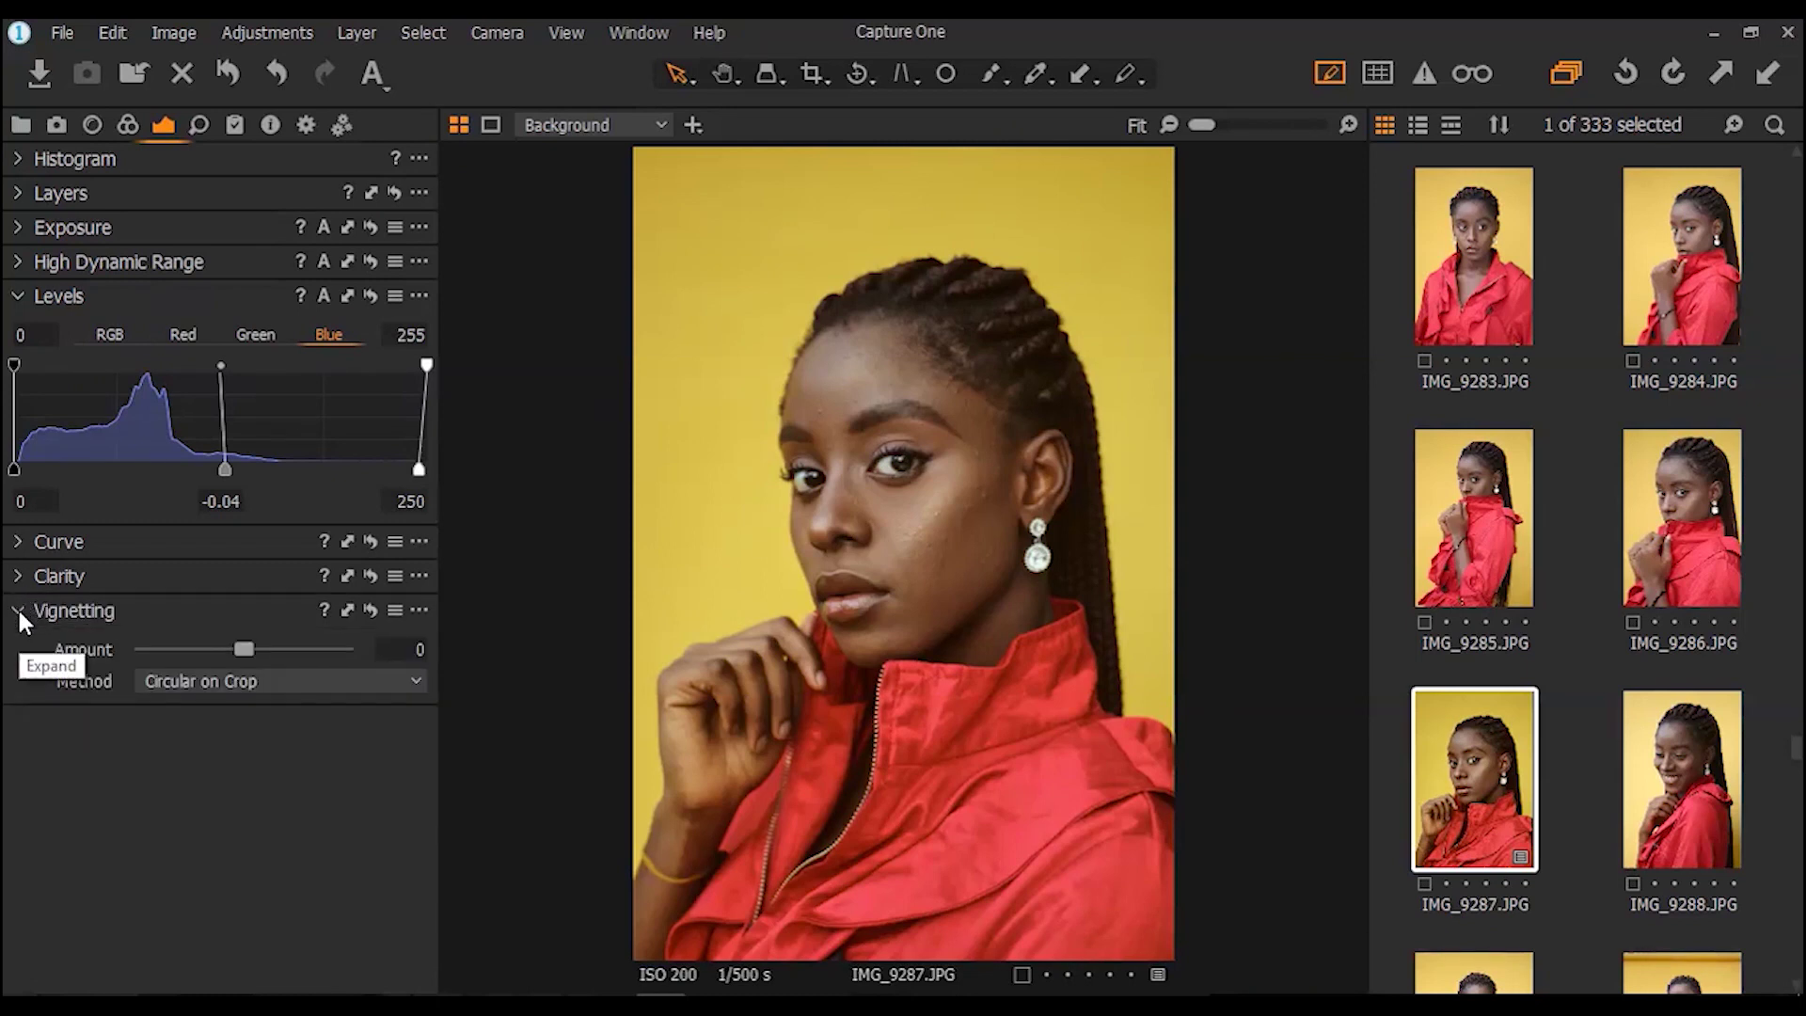
click(17, 610)
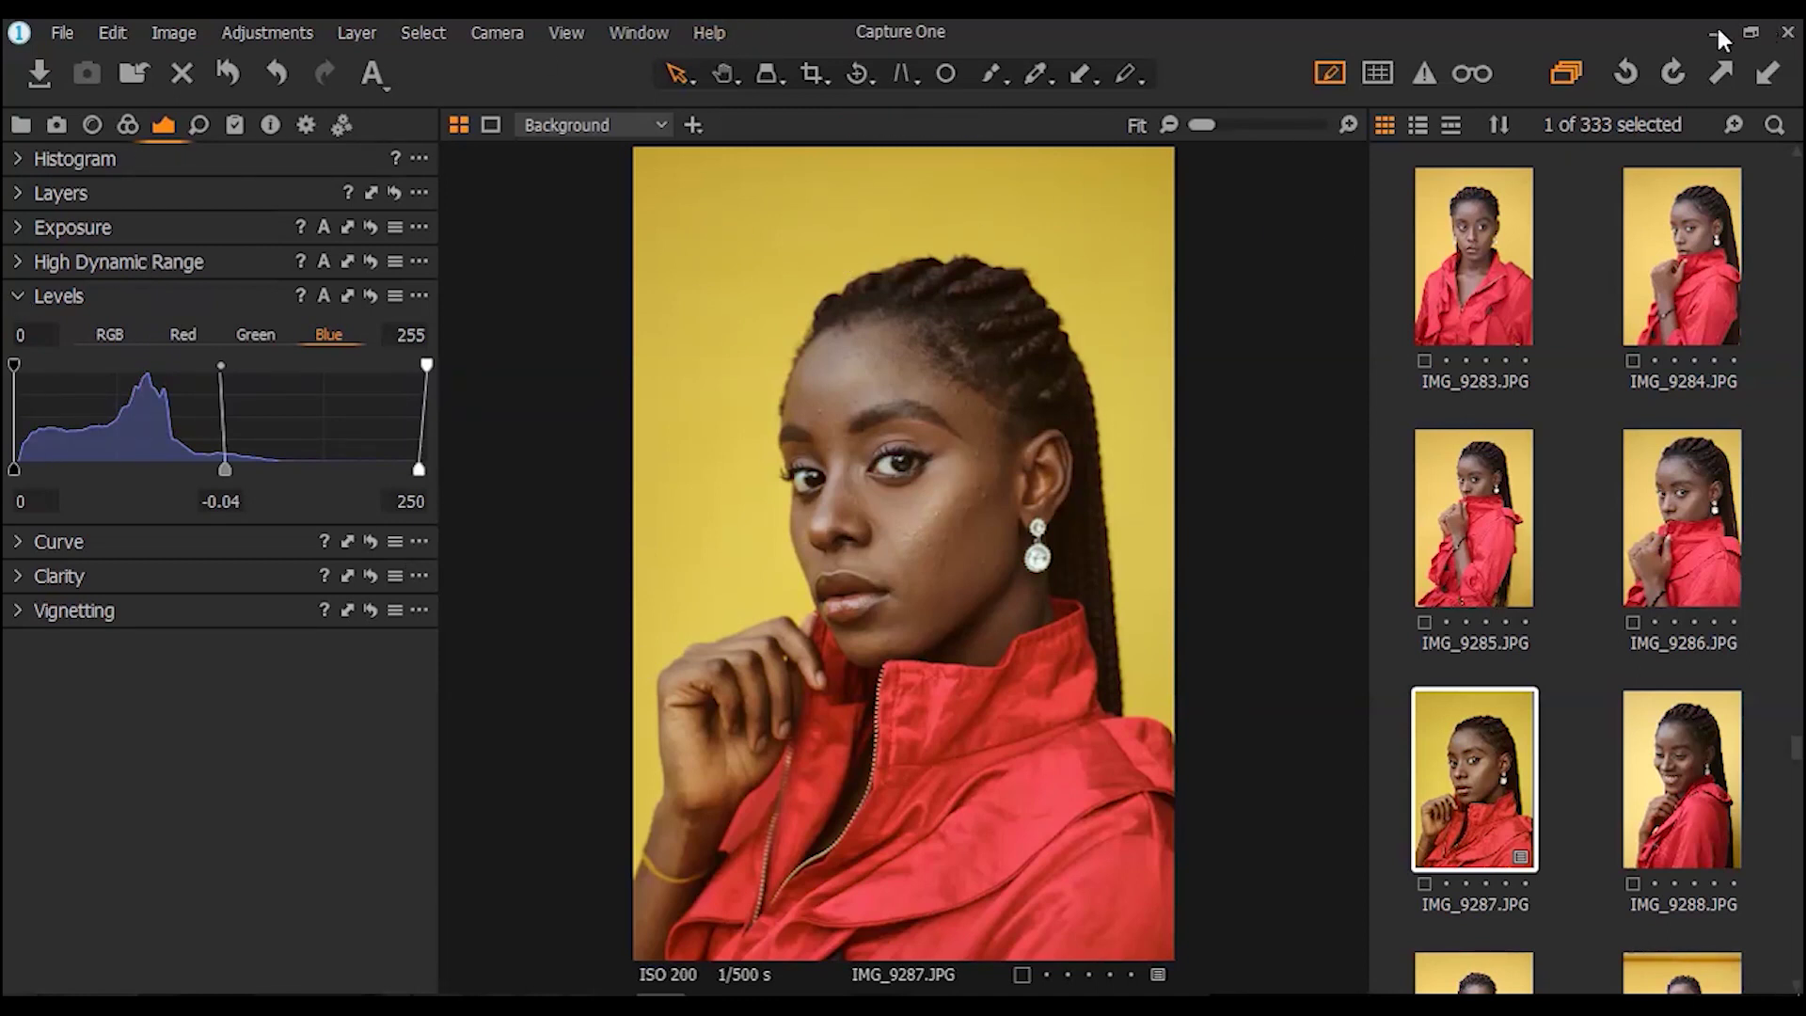
key(ctrl+Tab)
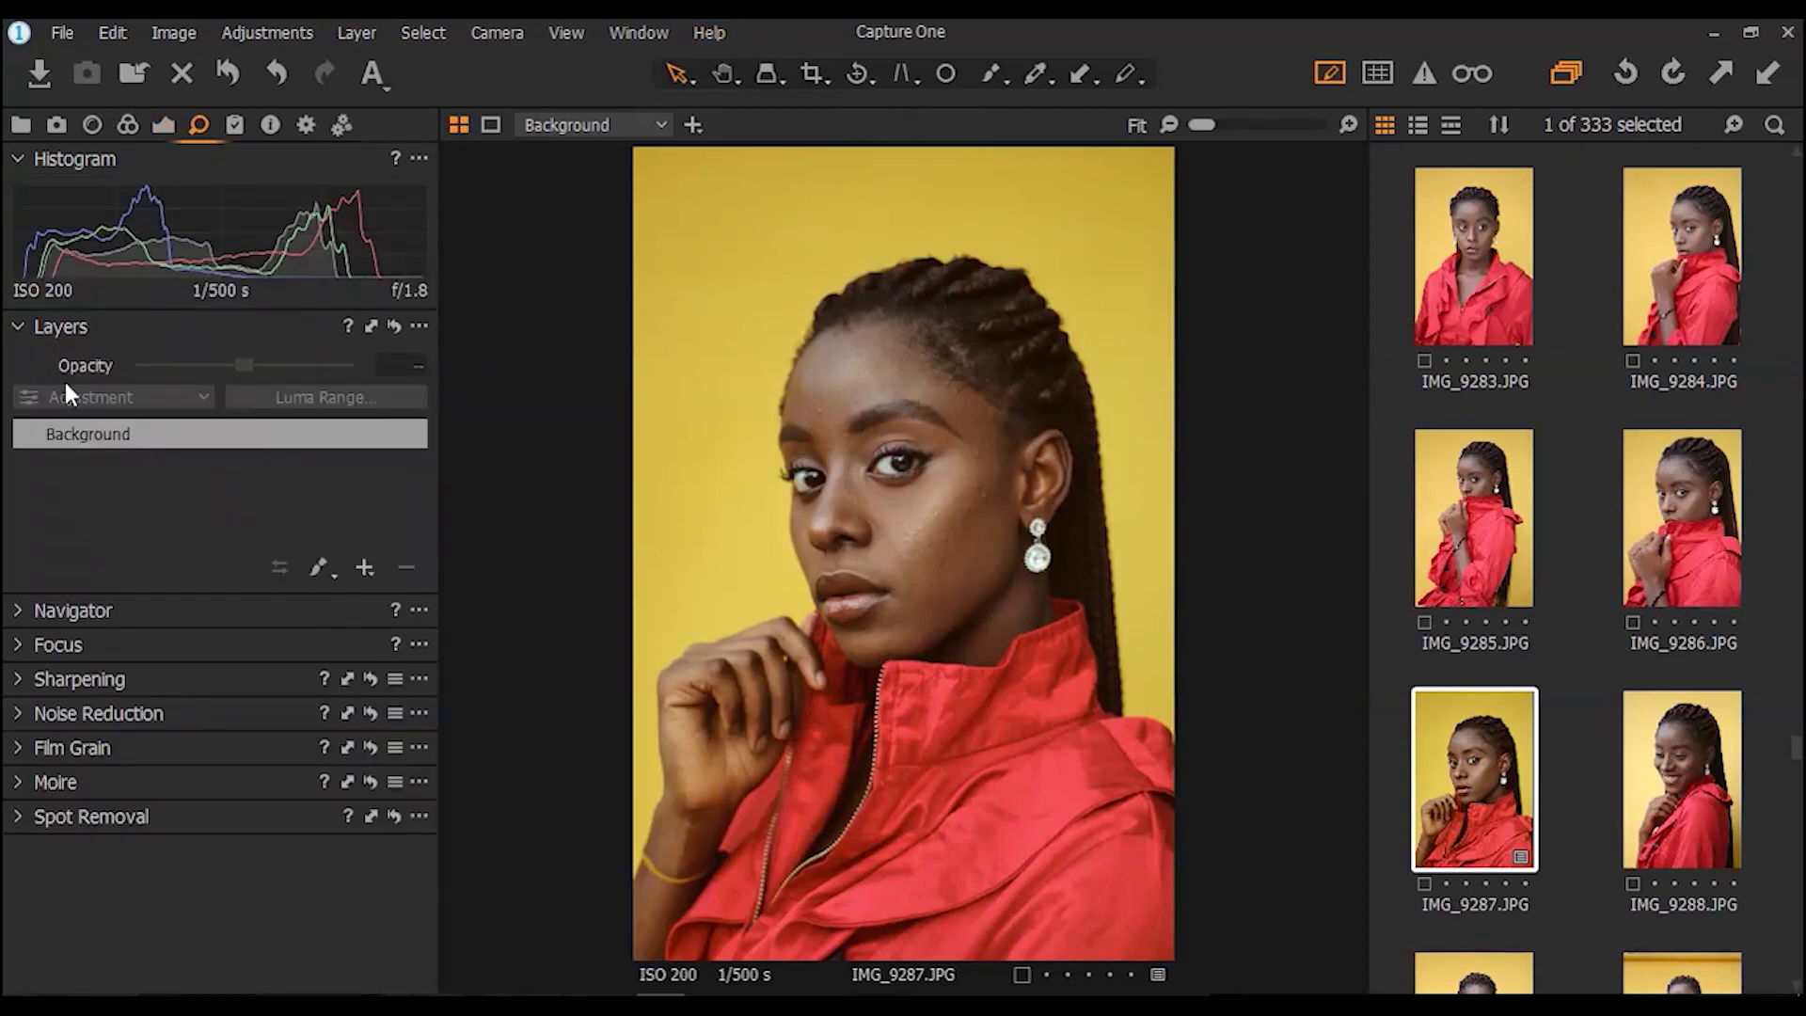
click(19, 679)
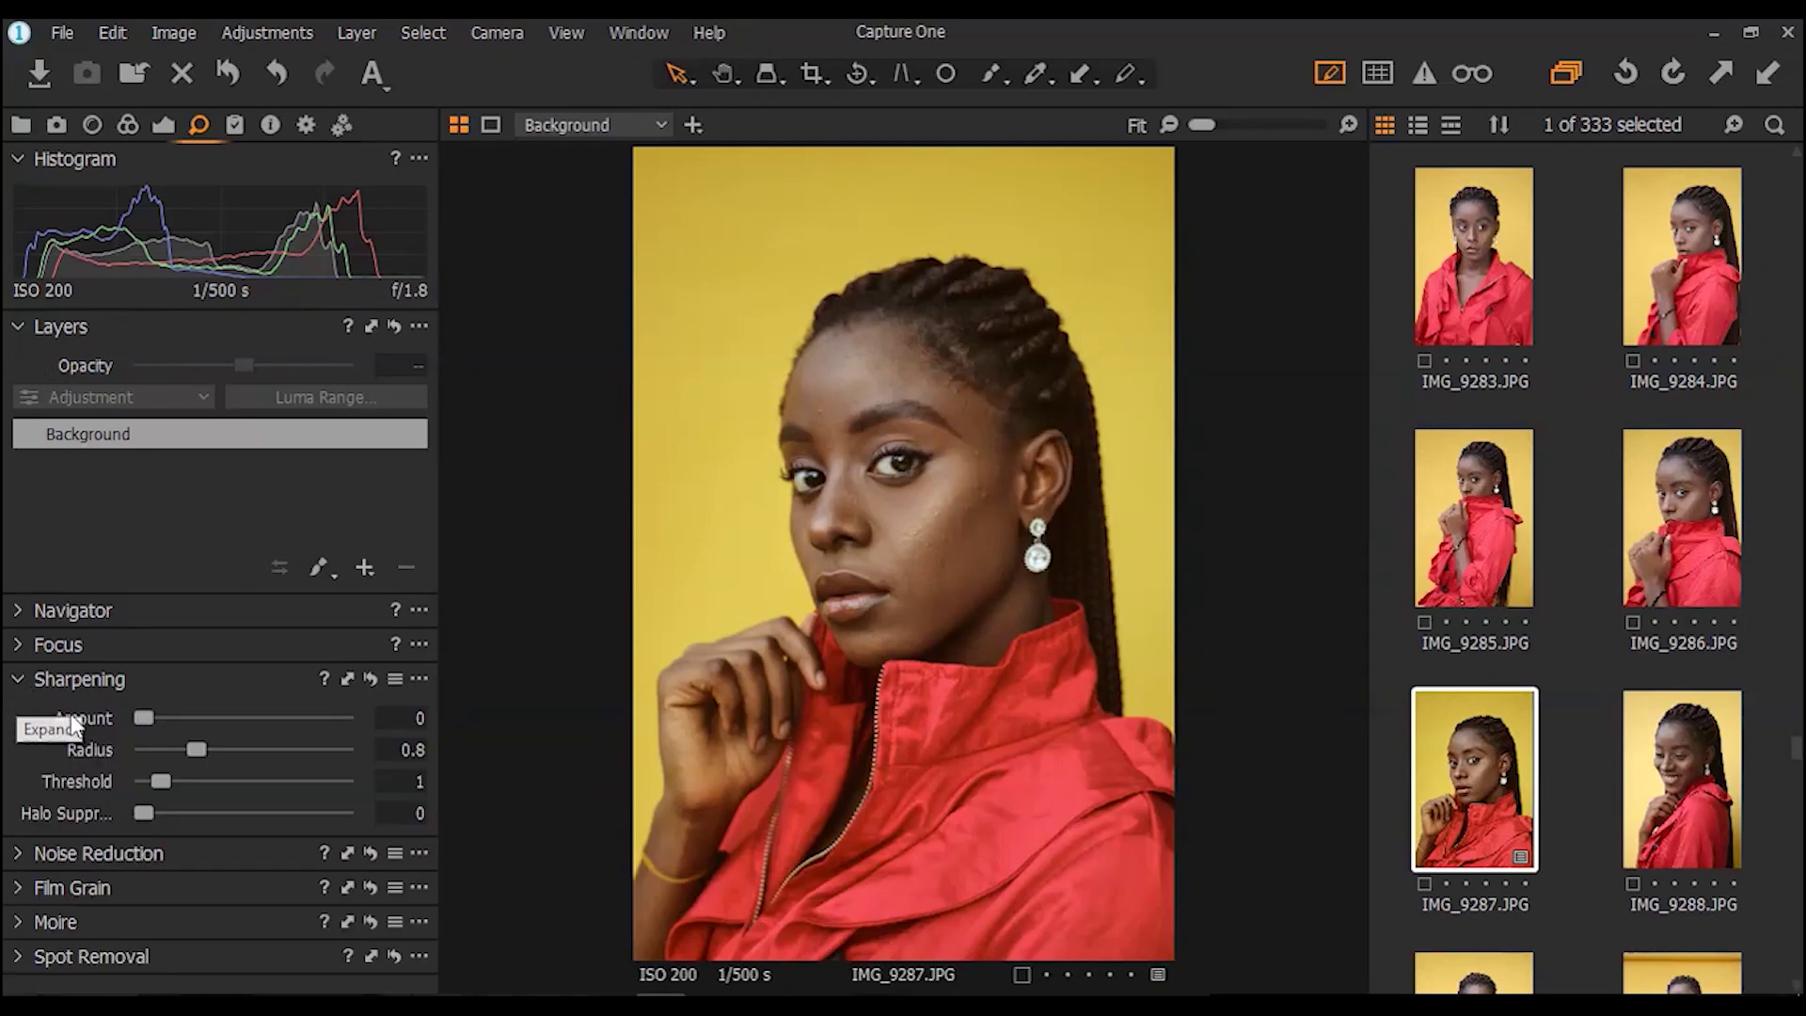
drag(162, 718, 163, 774)
click(18, 678)
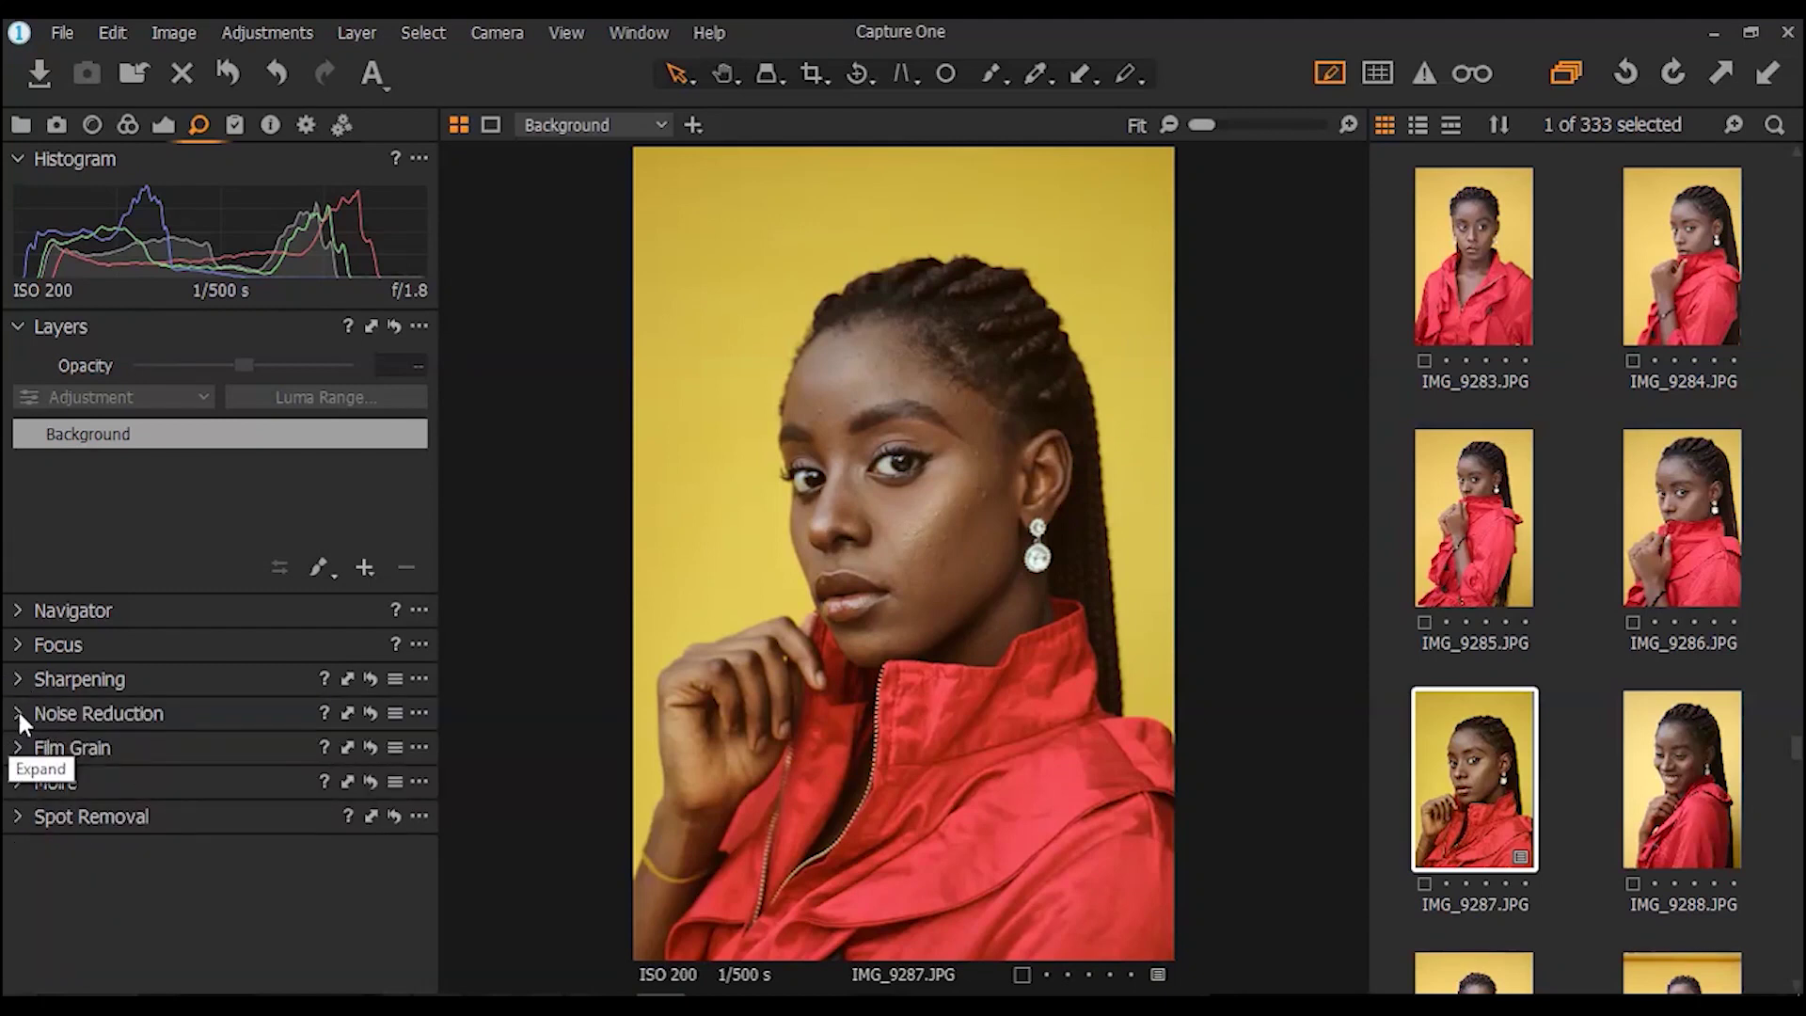
click(17, 816)
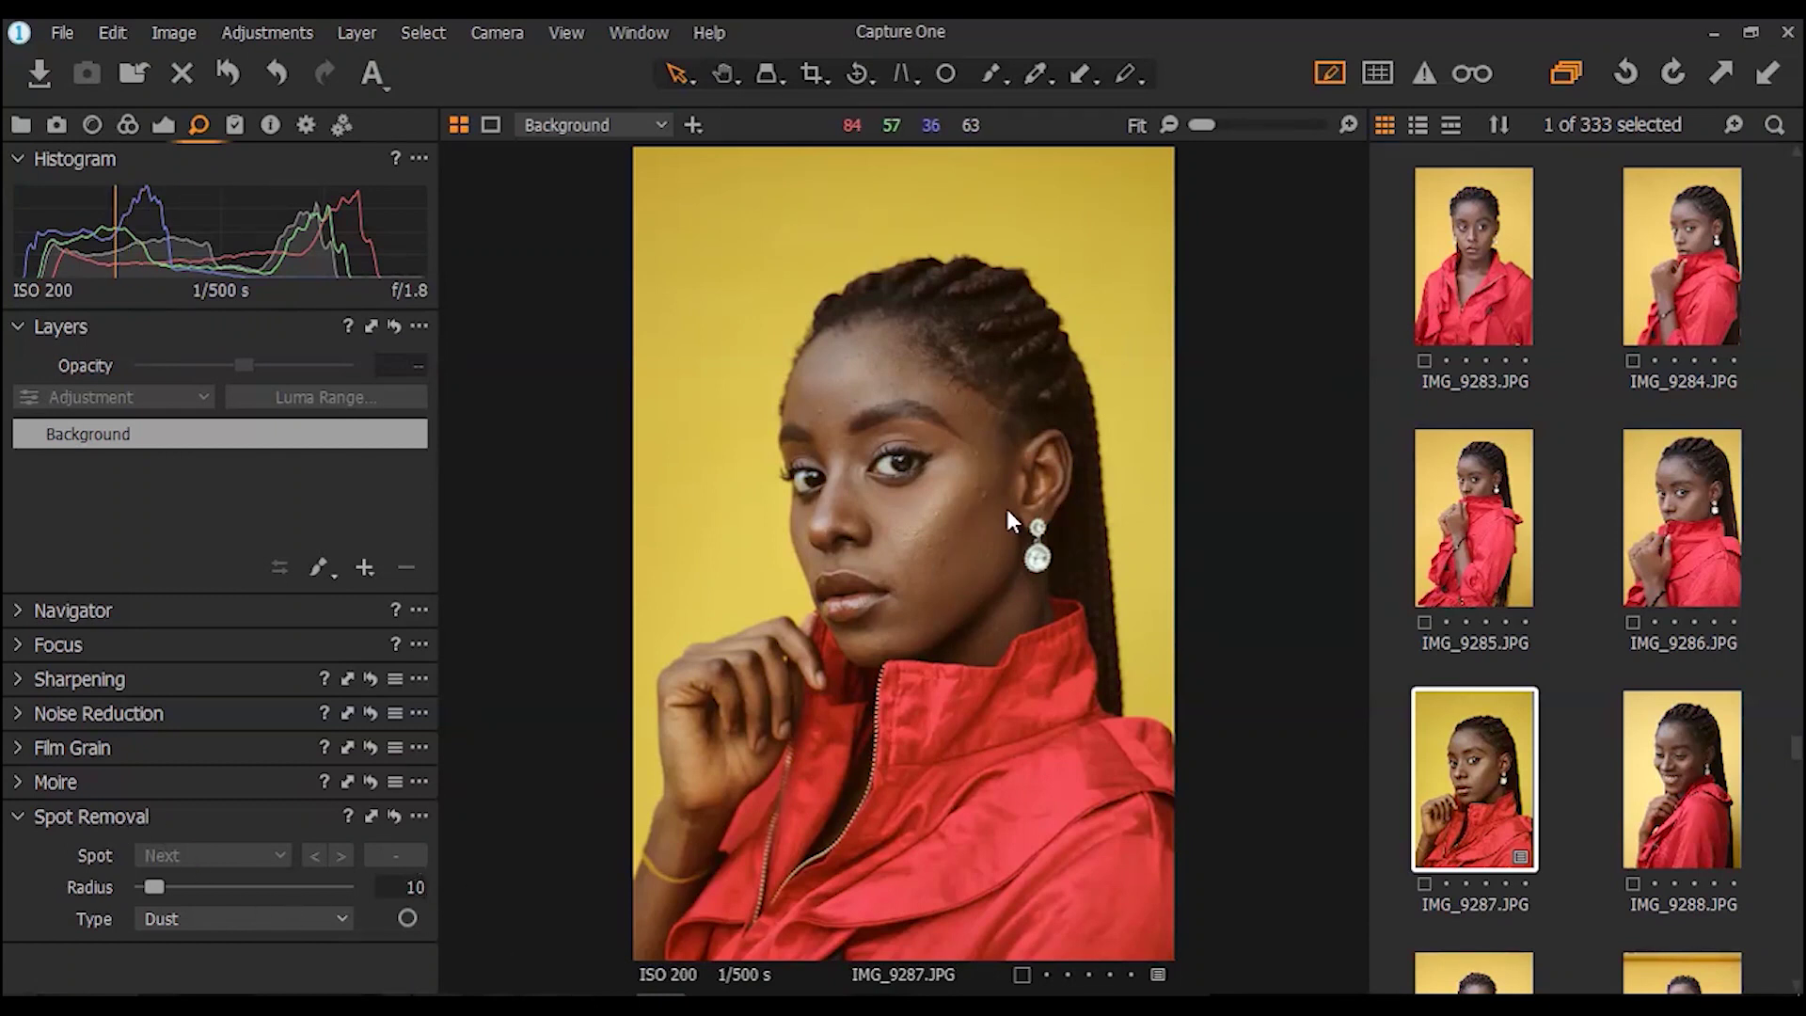
click(14, 813)
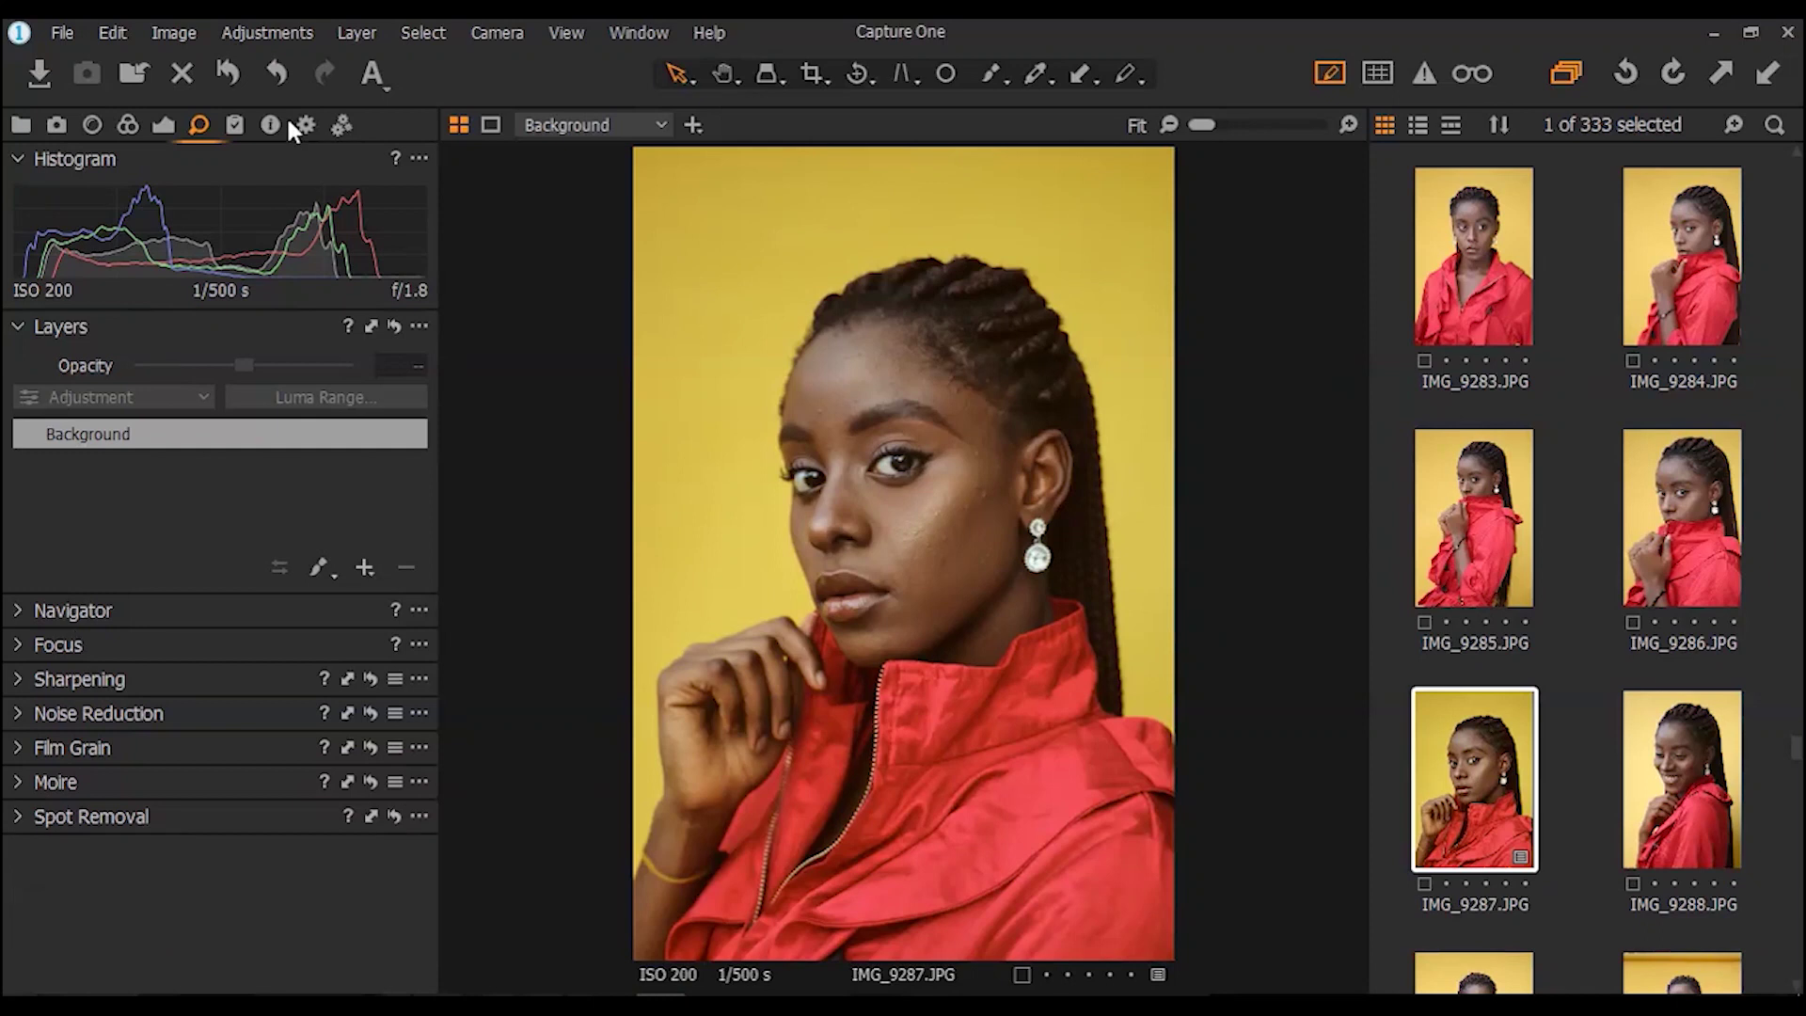
Review the saved user styles in the Styles and Presets tool
click(235, 125)
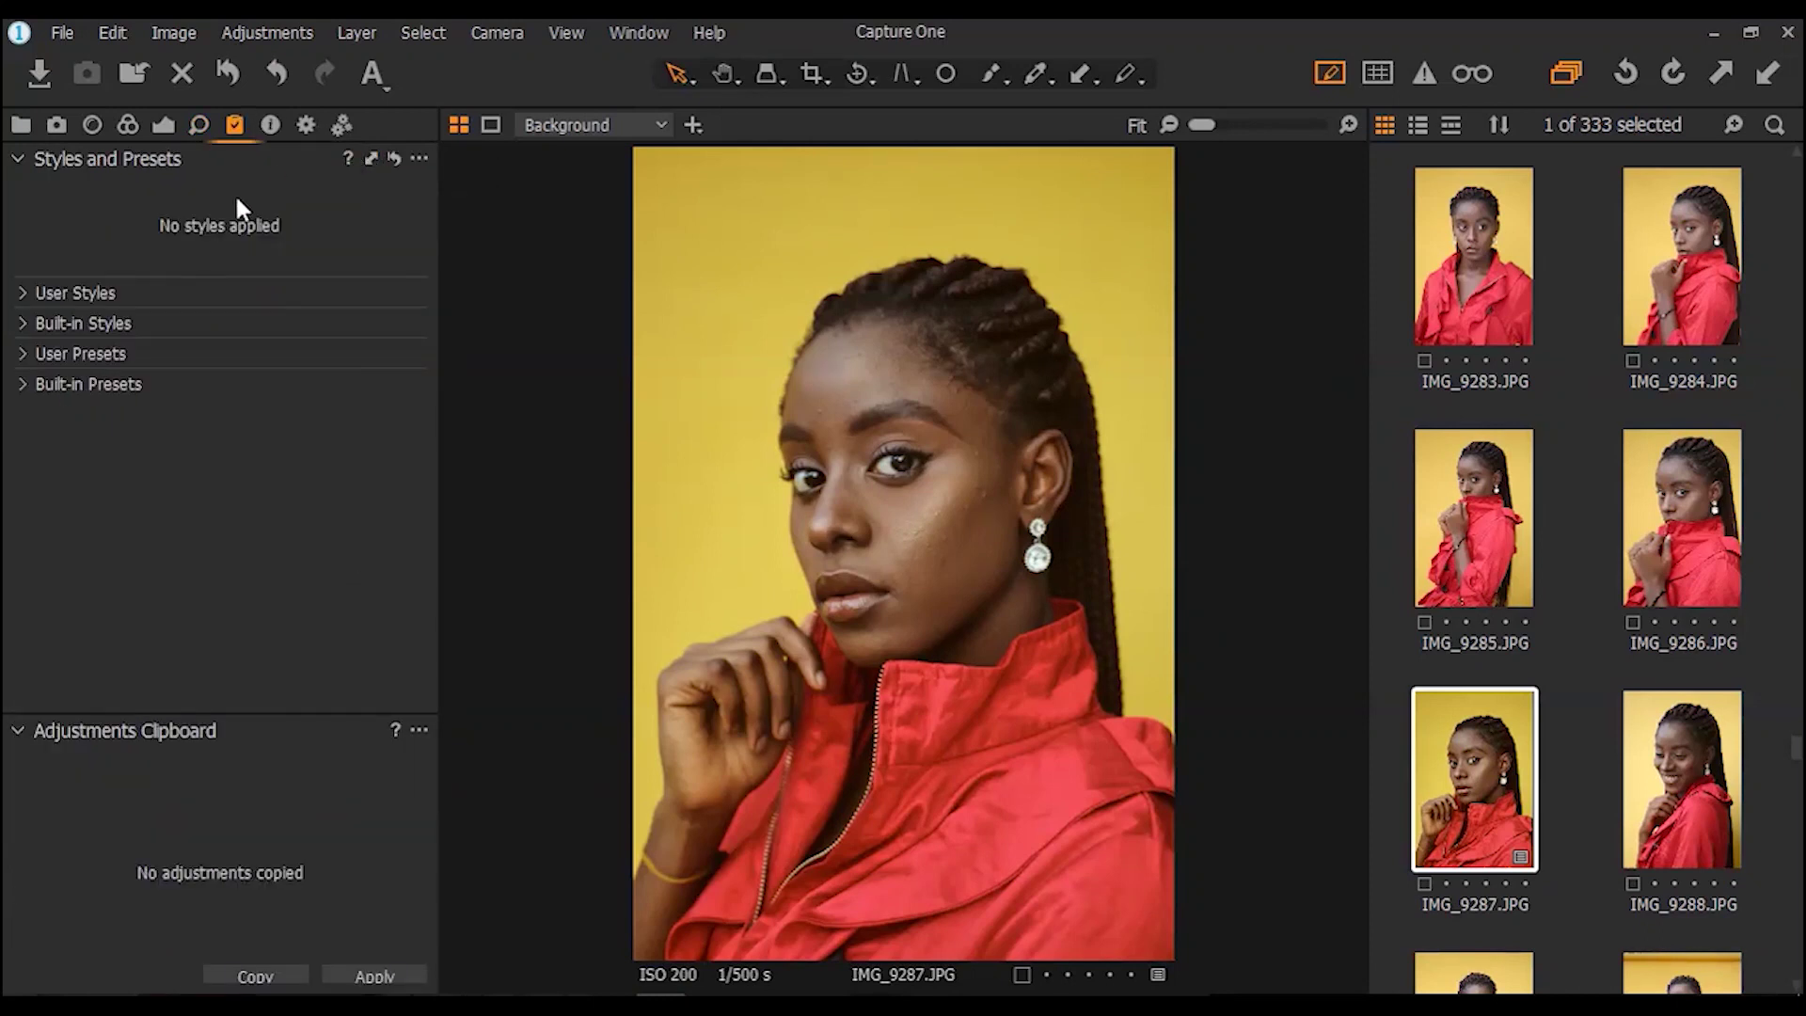
click(270, 125)
click(235, 125)
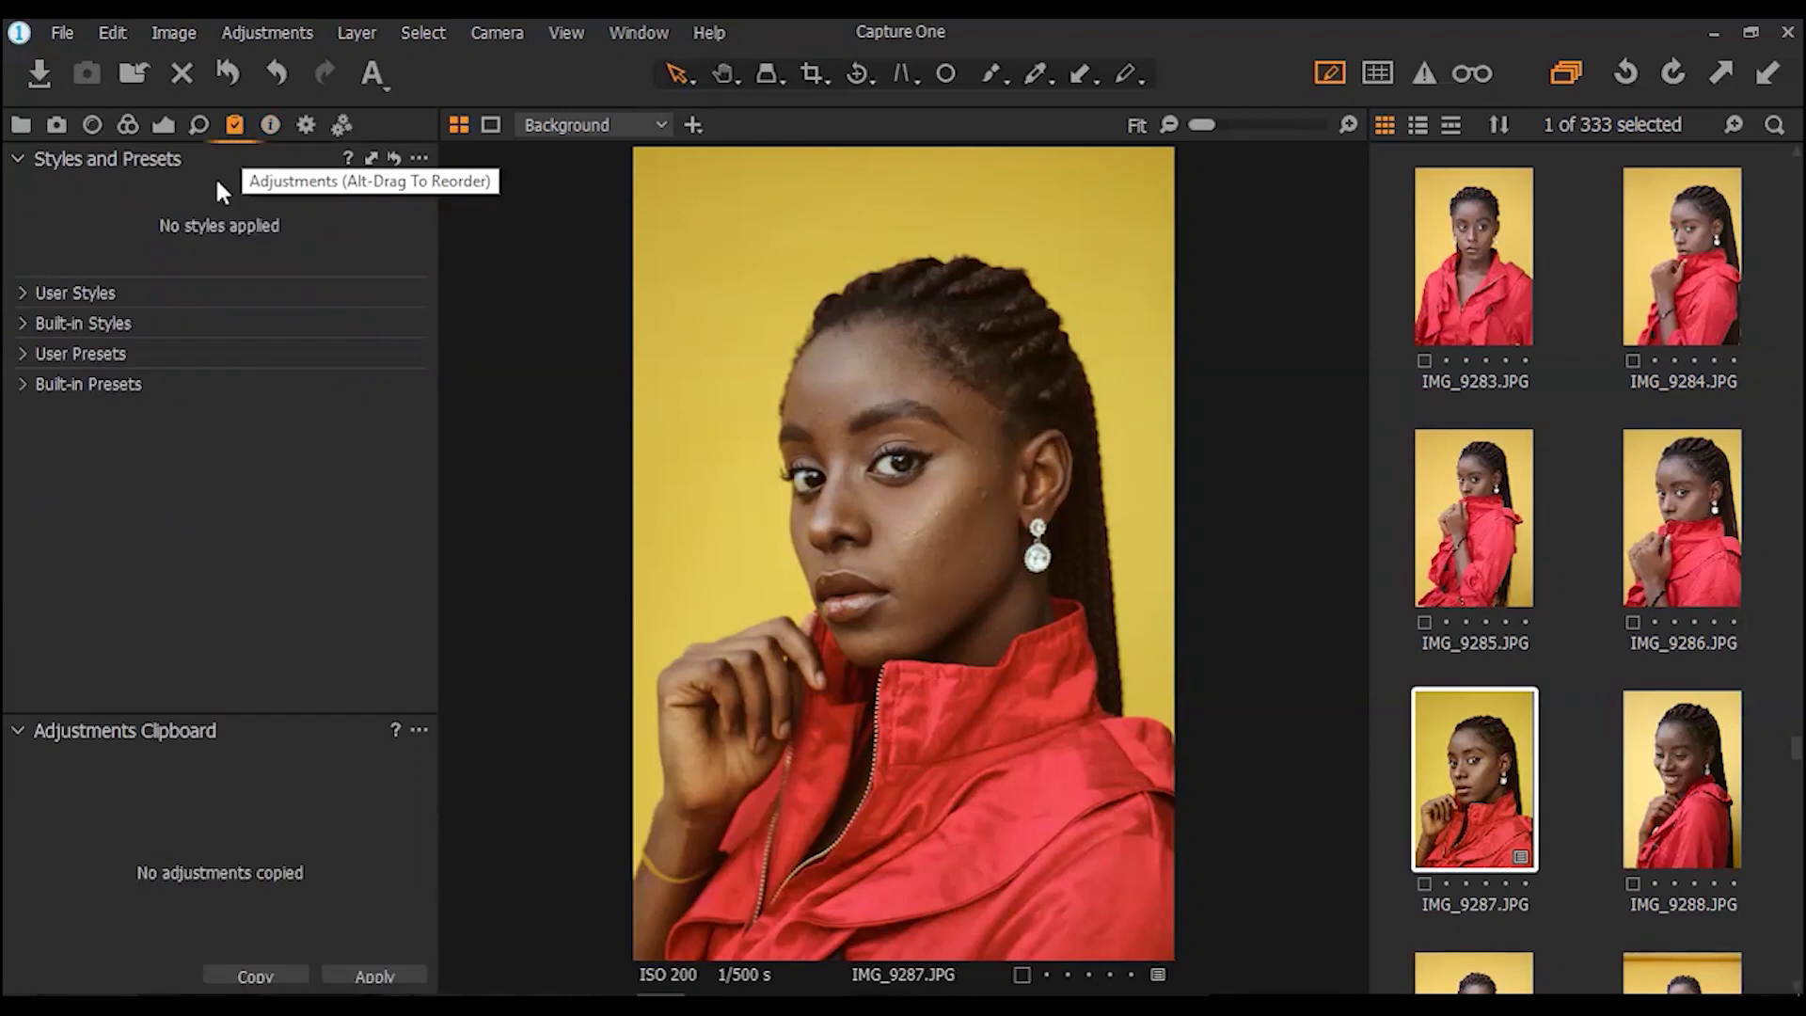
click(22, 292)
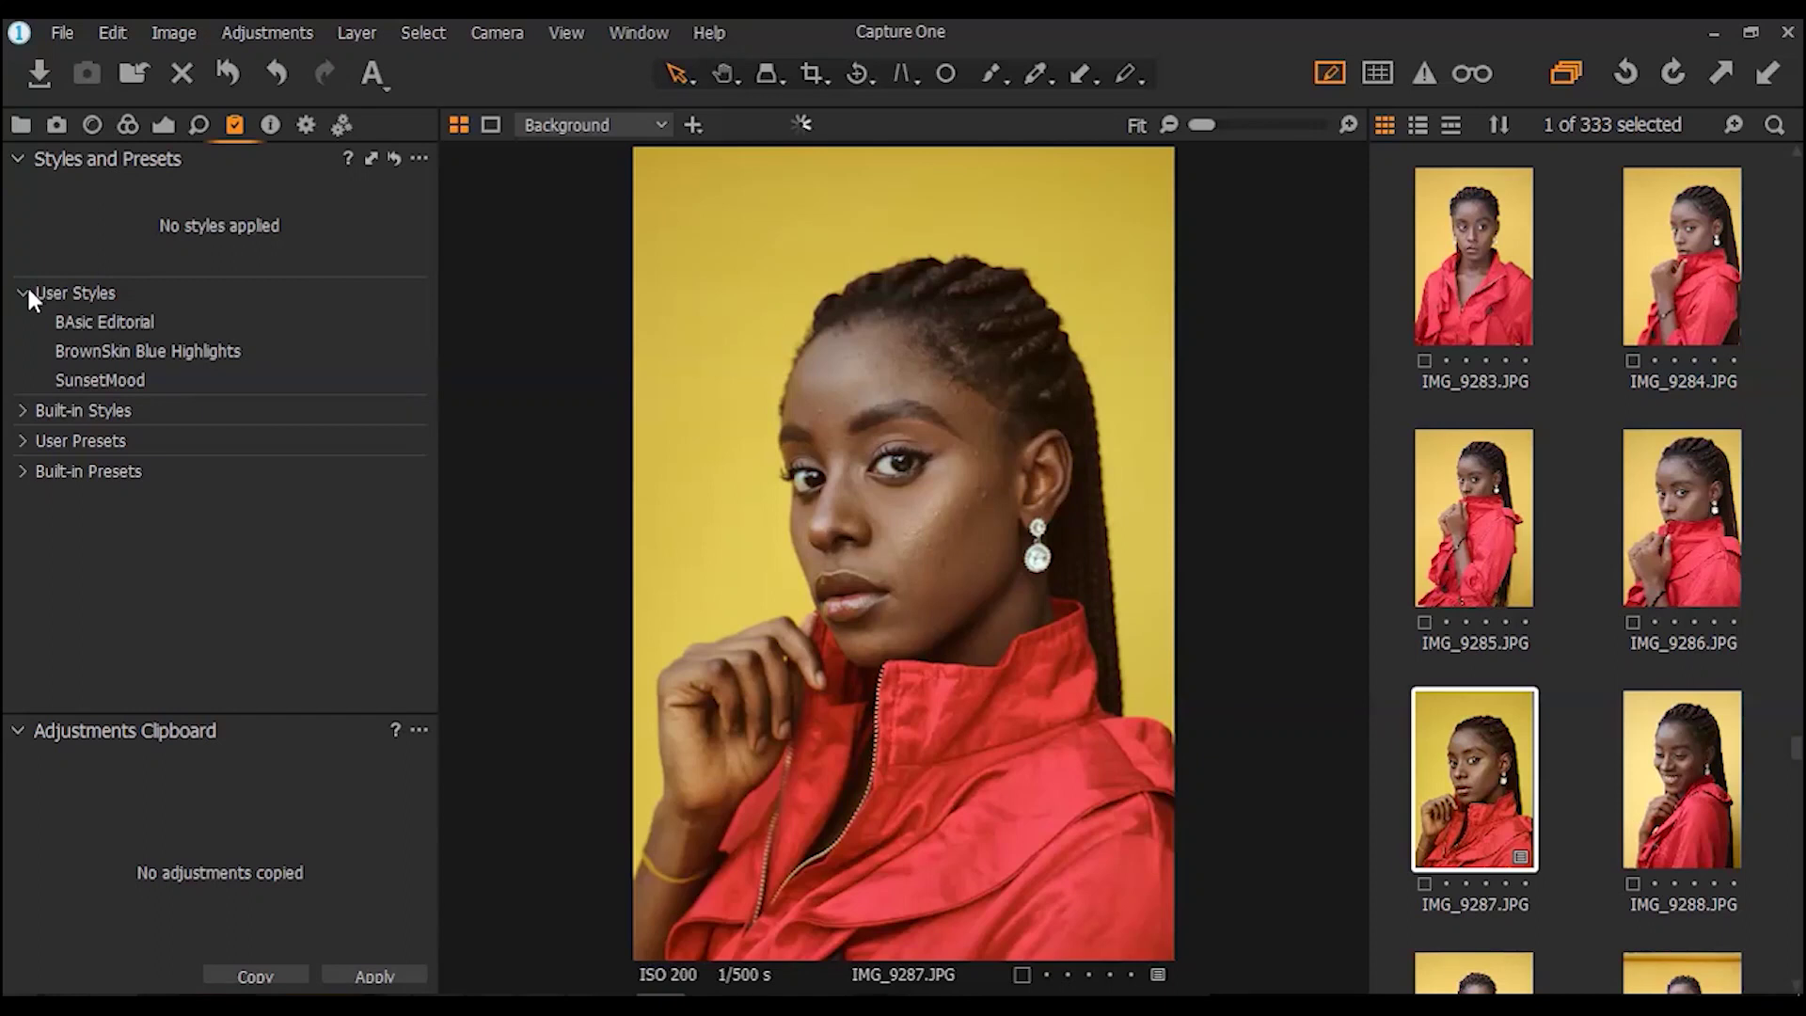
click(24, 293)
Save the adjustments of IMG_9287.JPG as a user style named TestForYoutube
click(420, 158)
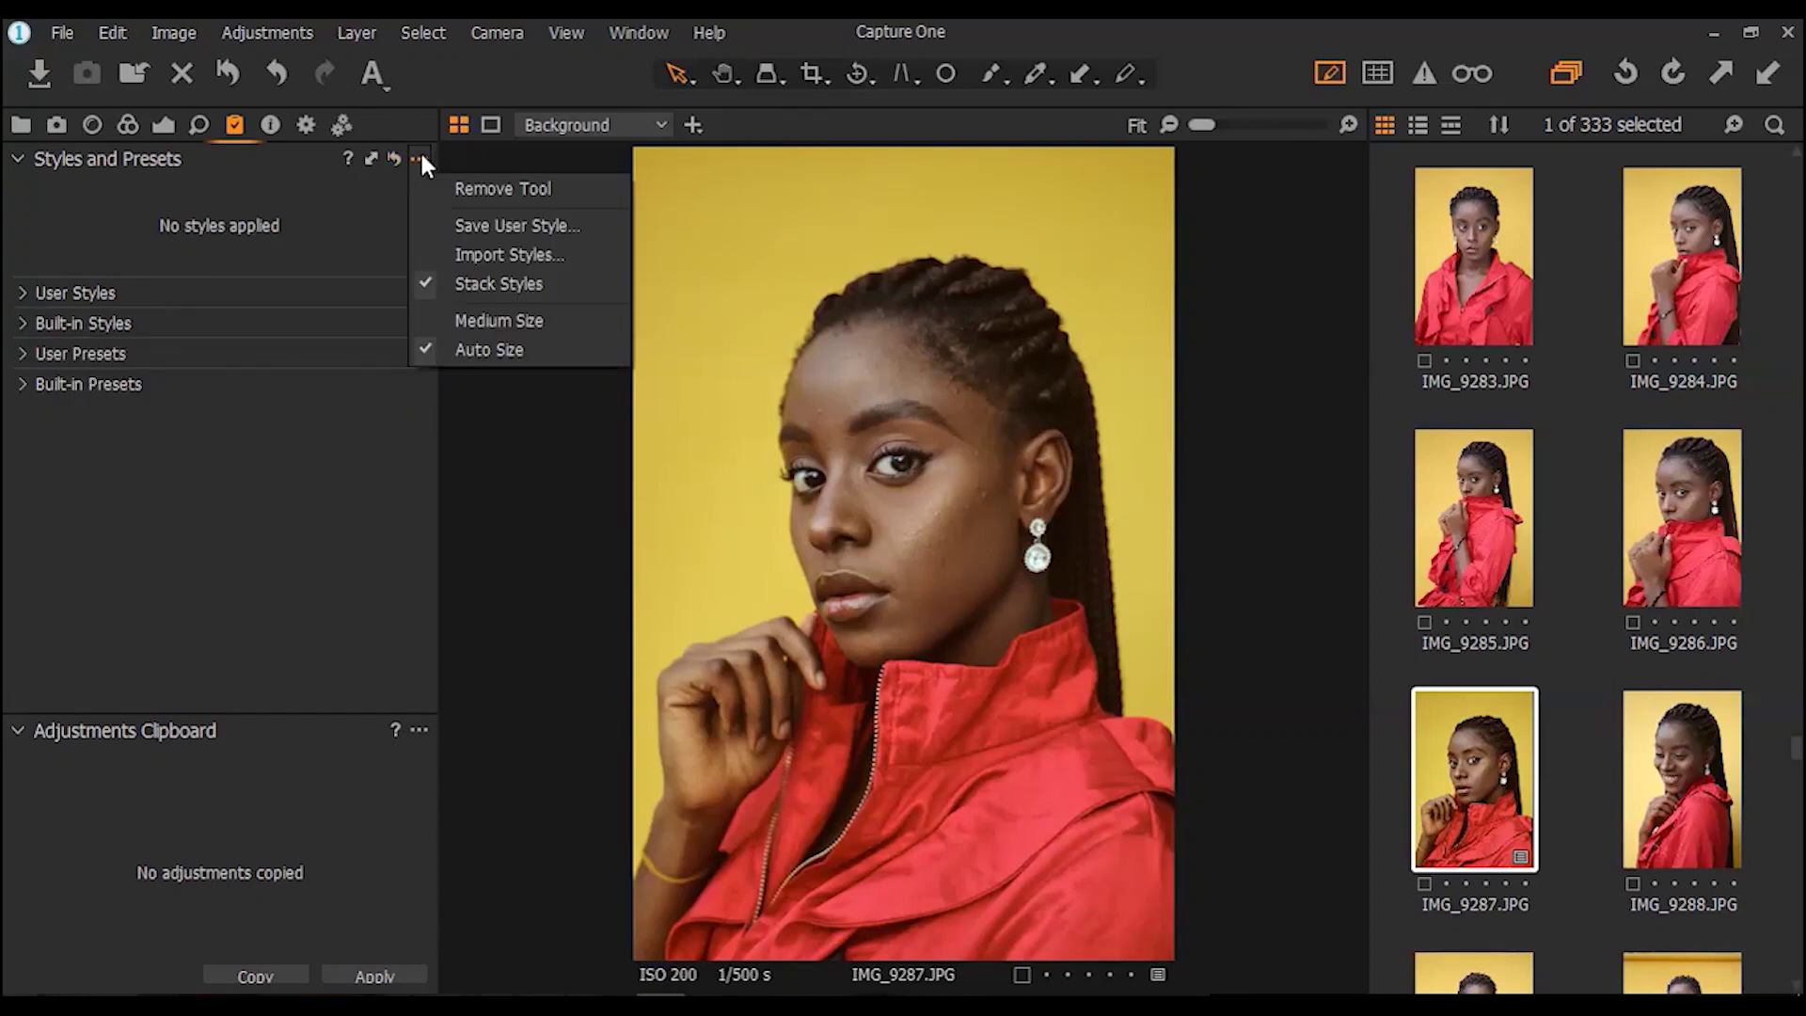
click(491, 228)
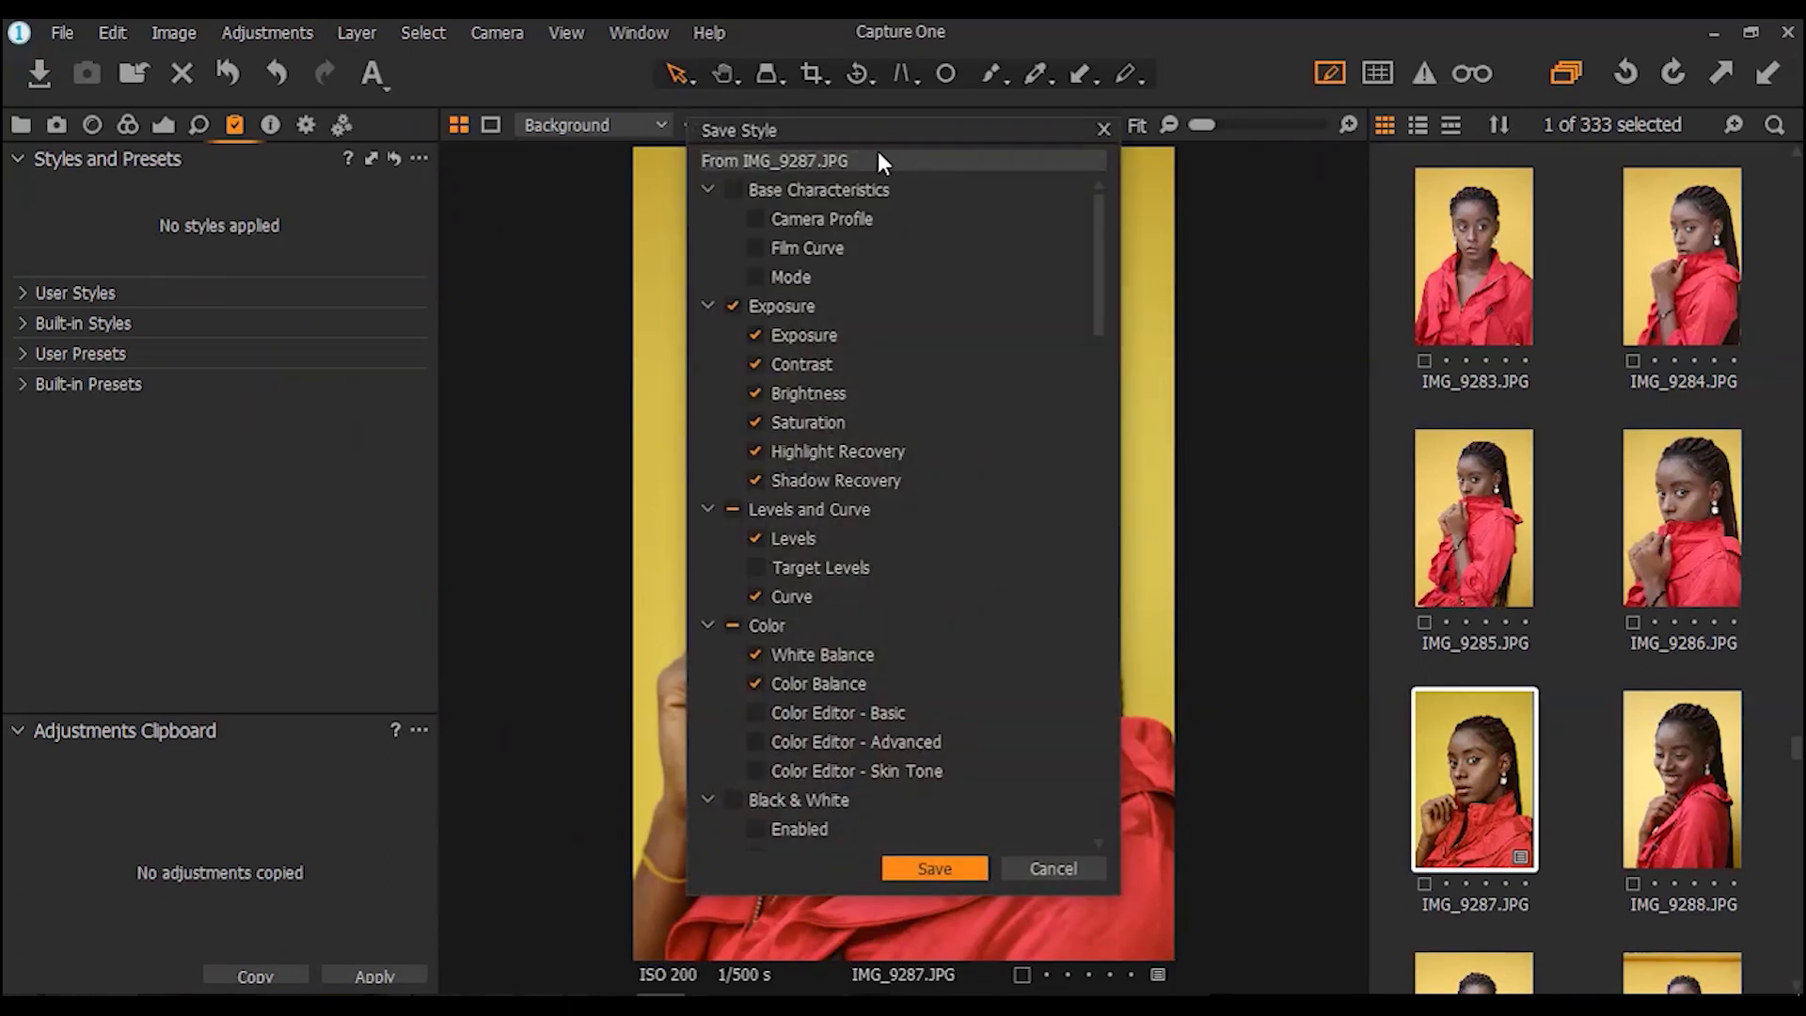
click(946, 867)
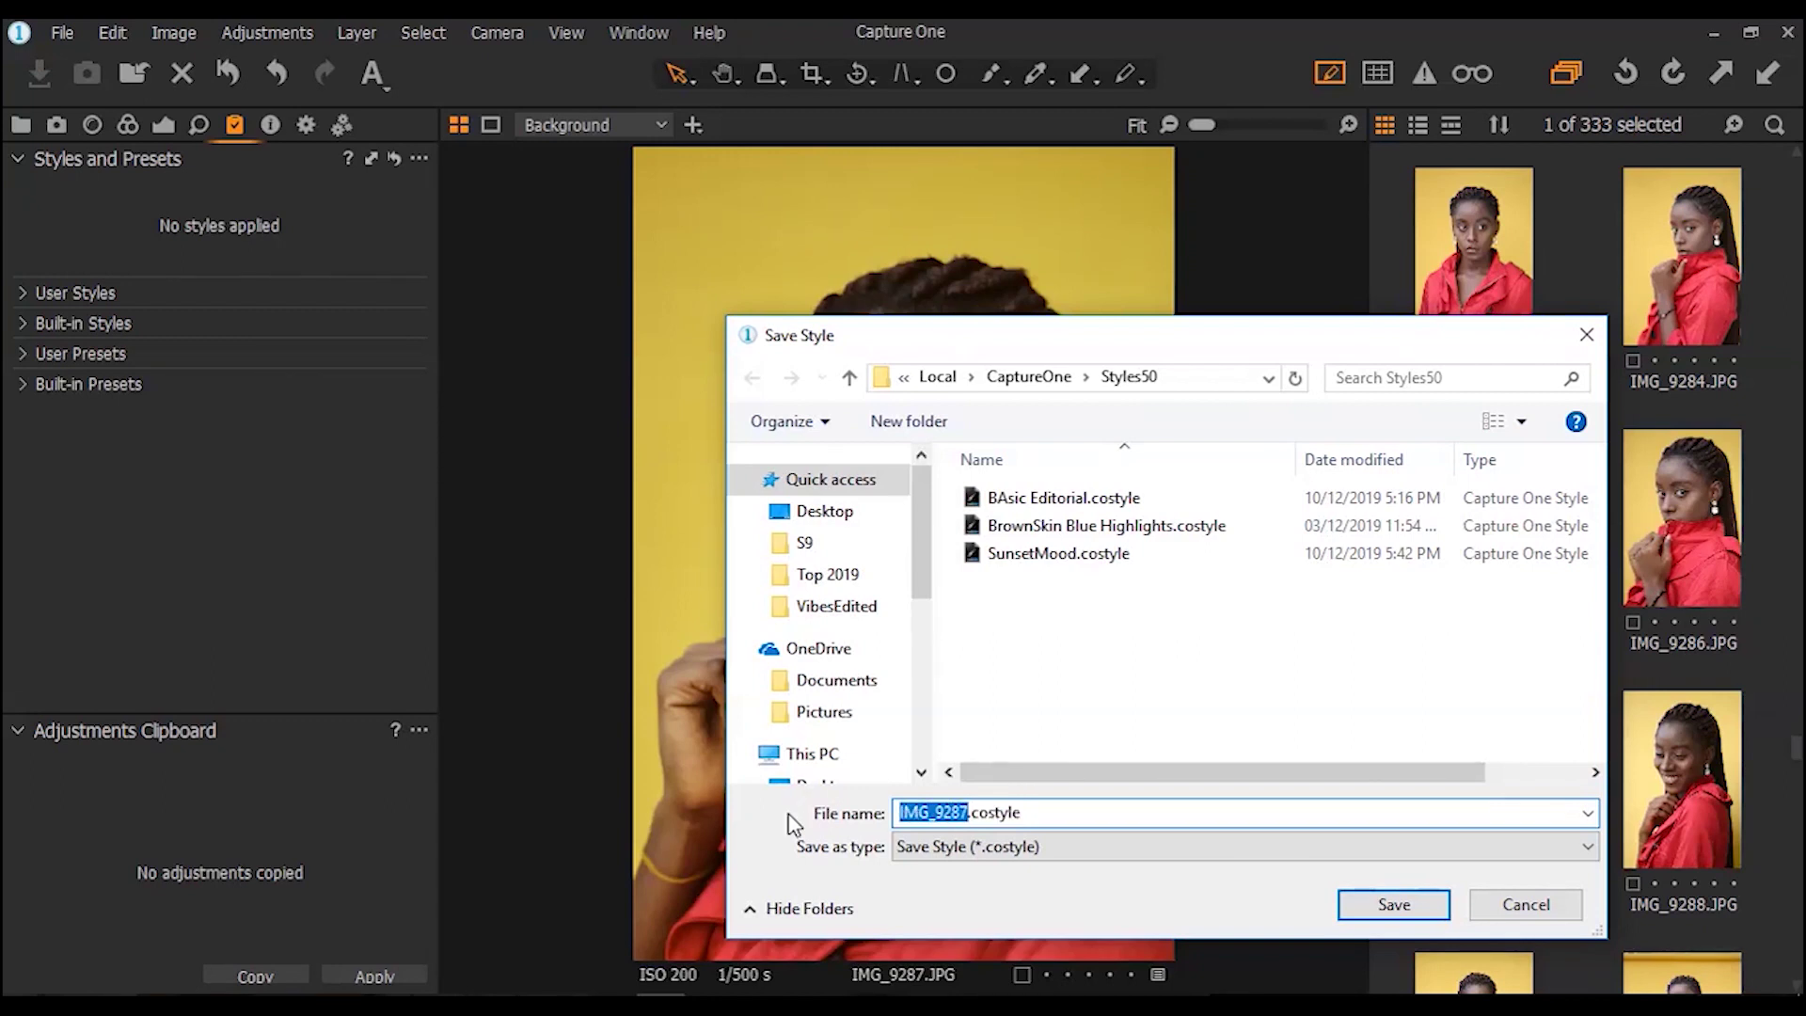
text(tESTF)
key(BackSpace)
key(BackSpace)
key(BackSpace)
key(BackSpace)
key(BackSpace)
text(TestForYoutube)
key(Return)
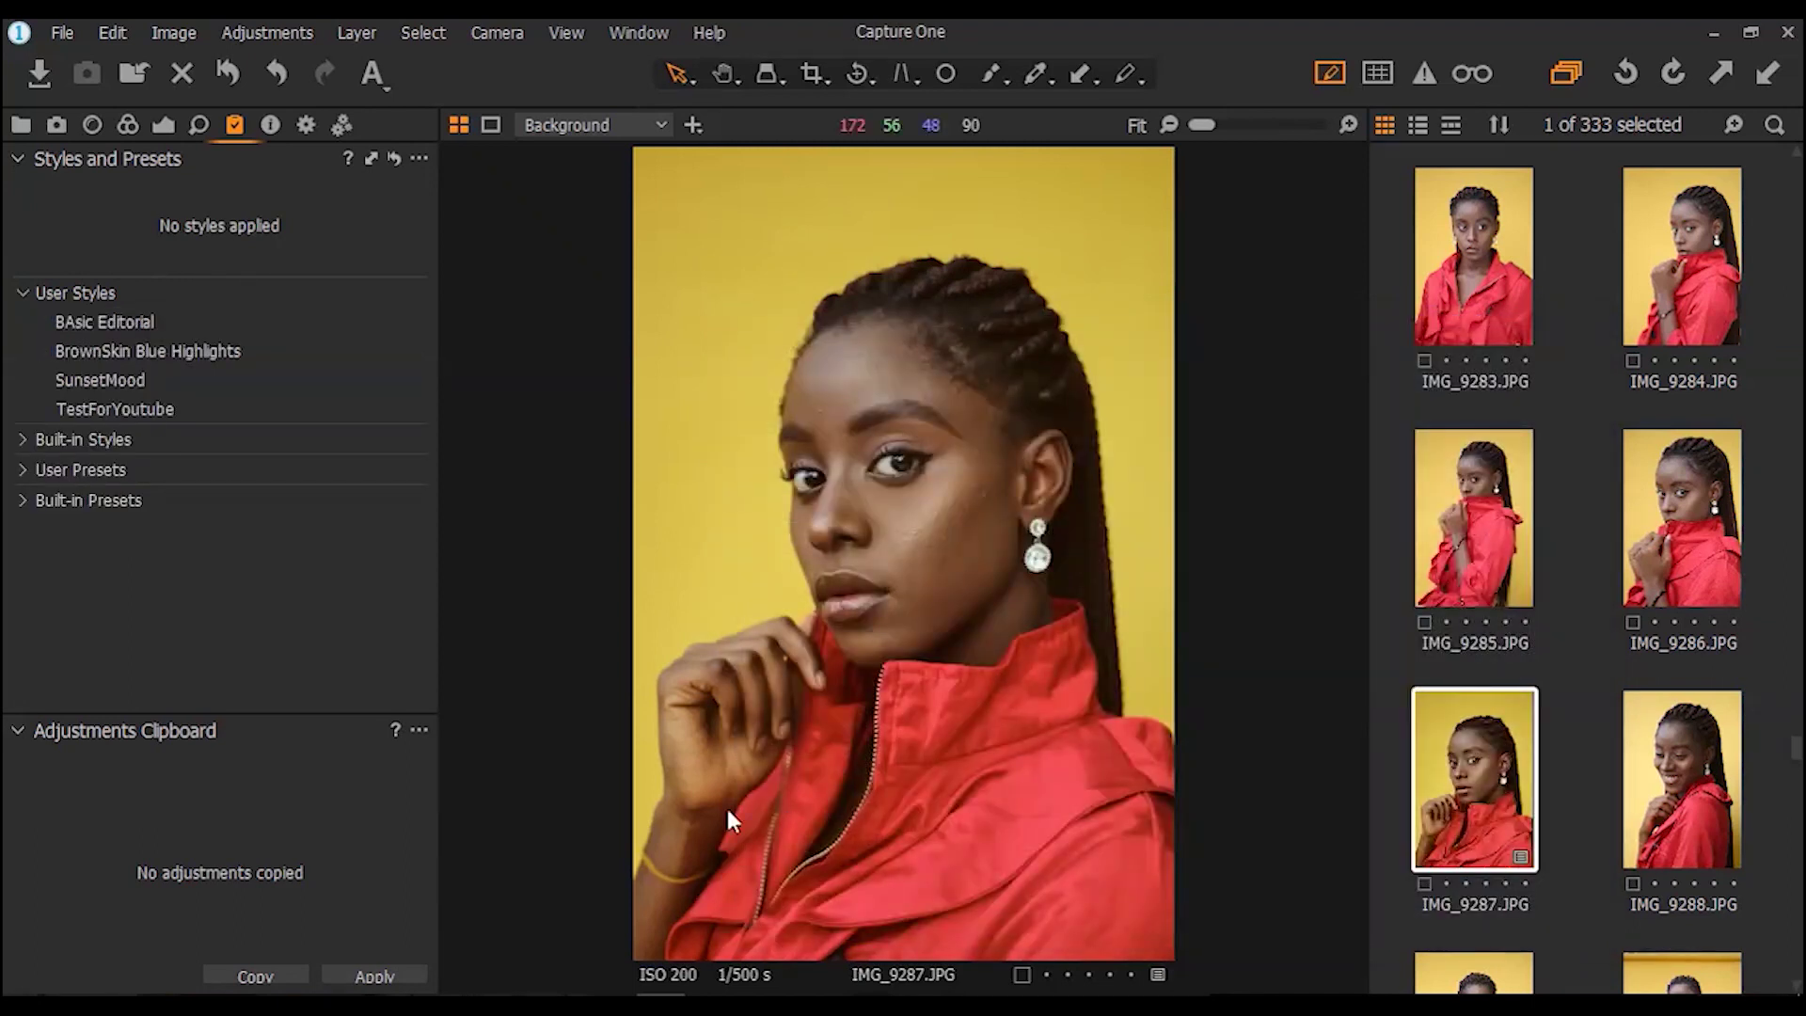
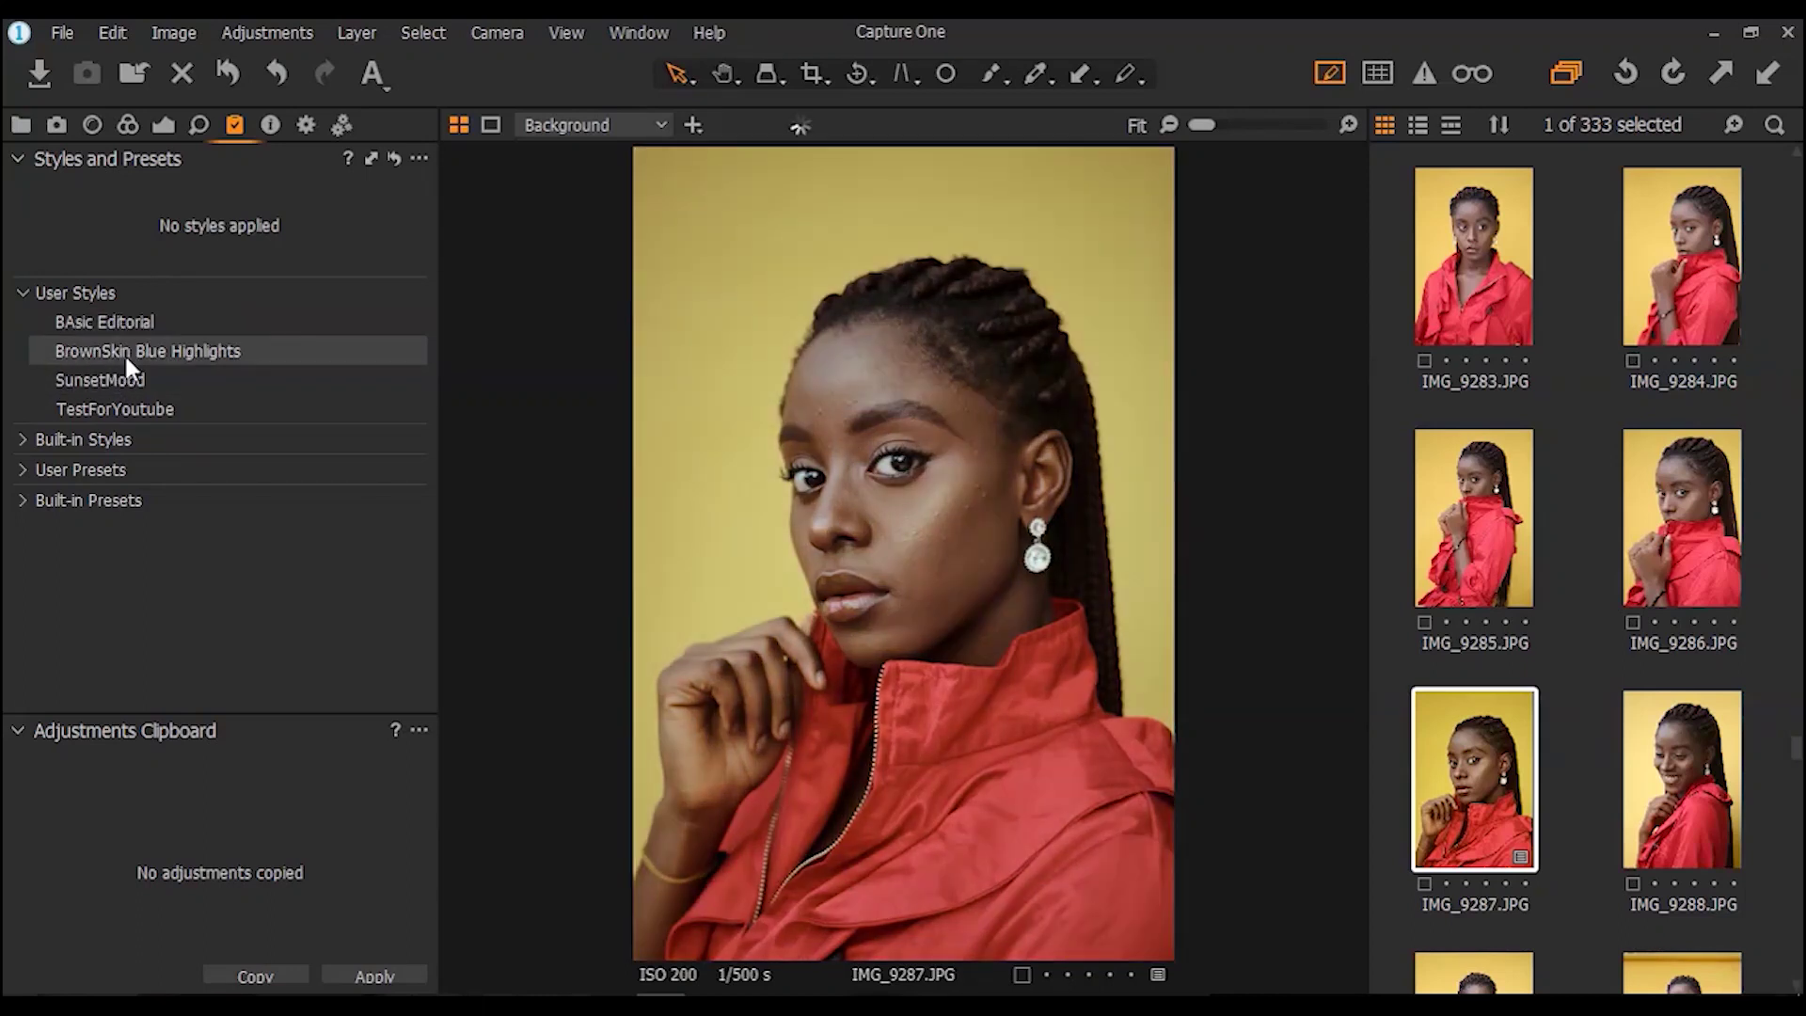
Apply the user style BrownSkin Blue Highlights to a new layer of IMG_9287.JPG, accepting partial application
right_click(115, 350)
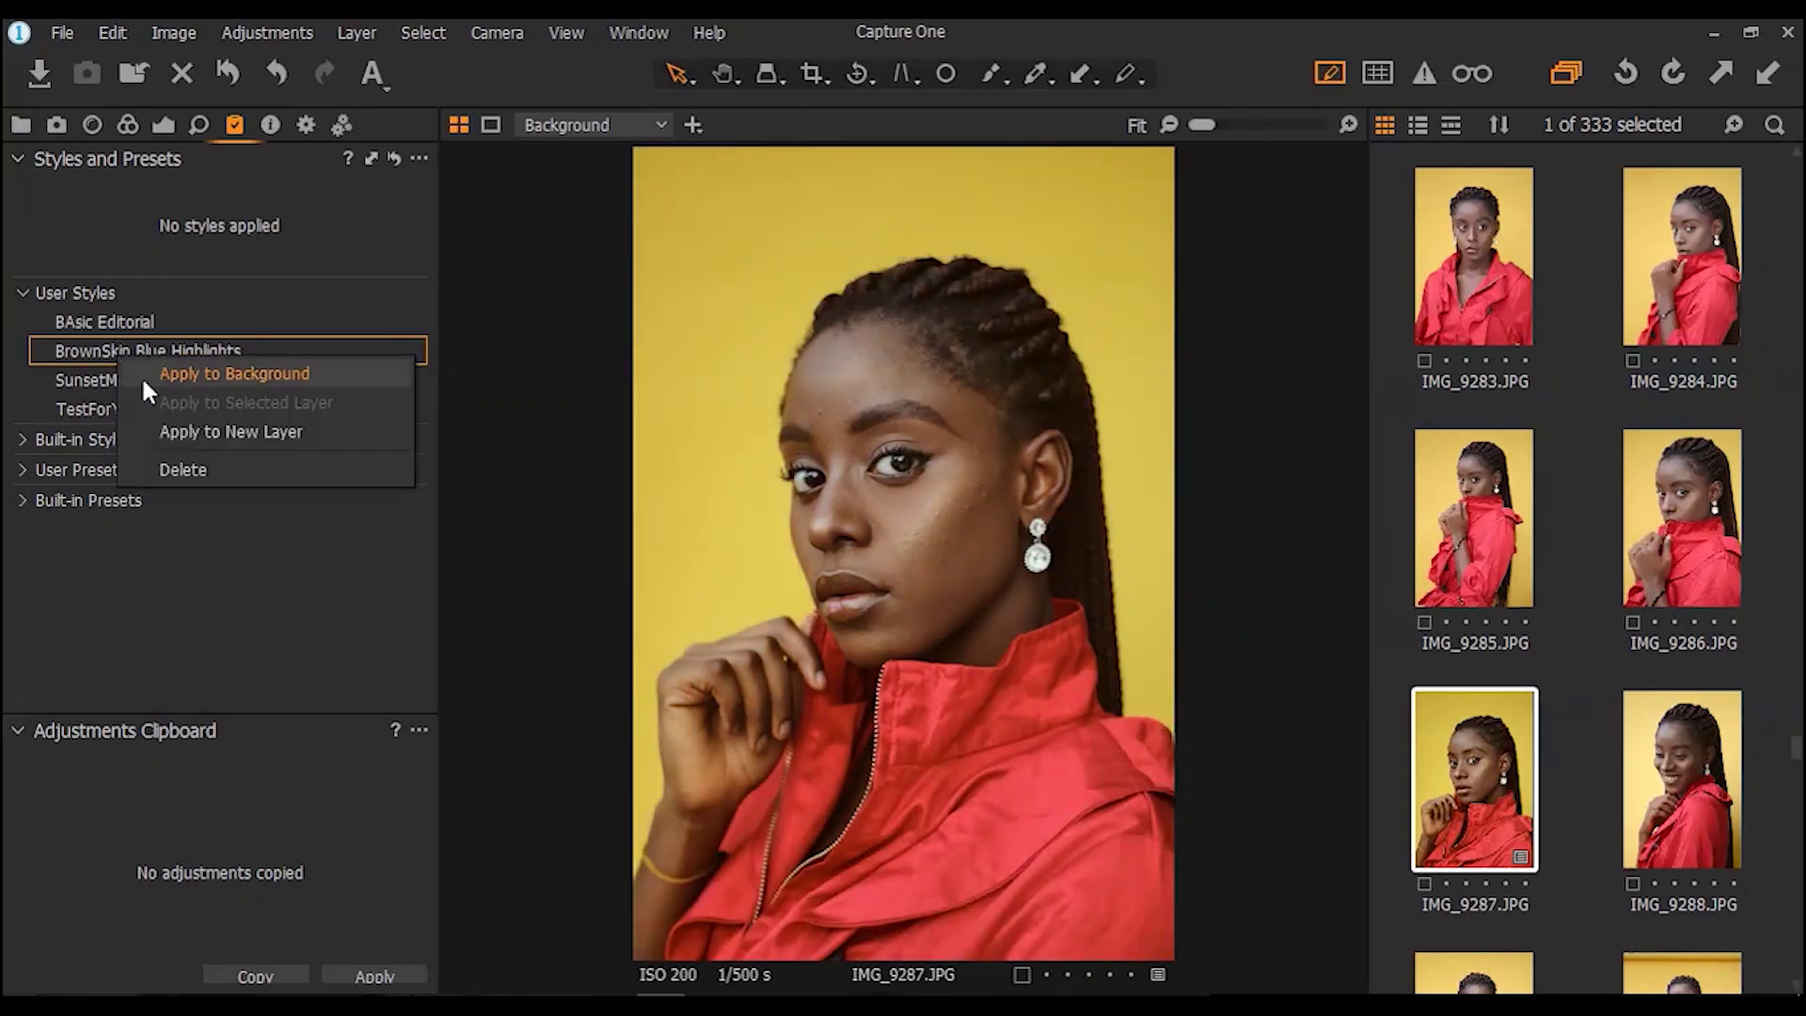
click(219, 431)
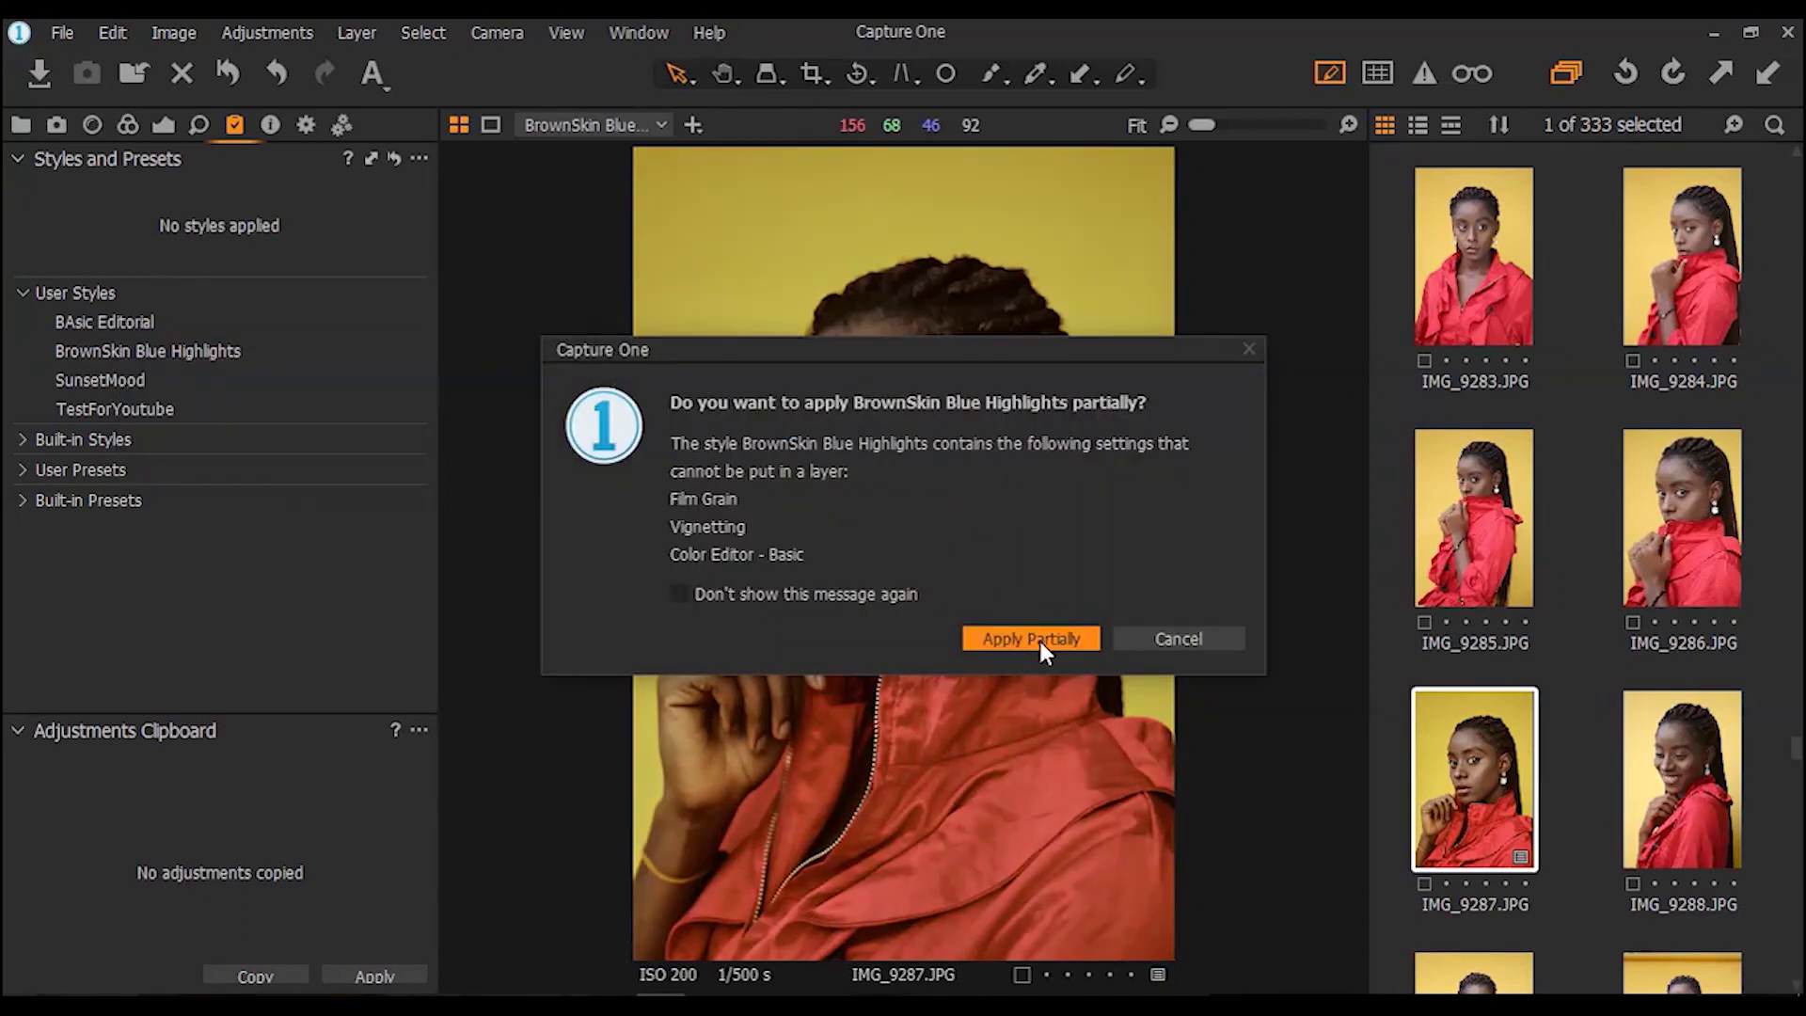
click(1027, 640)
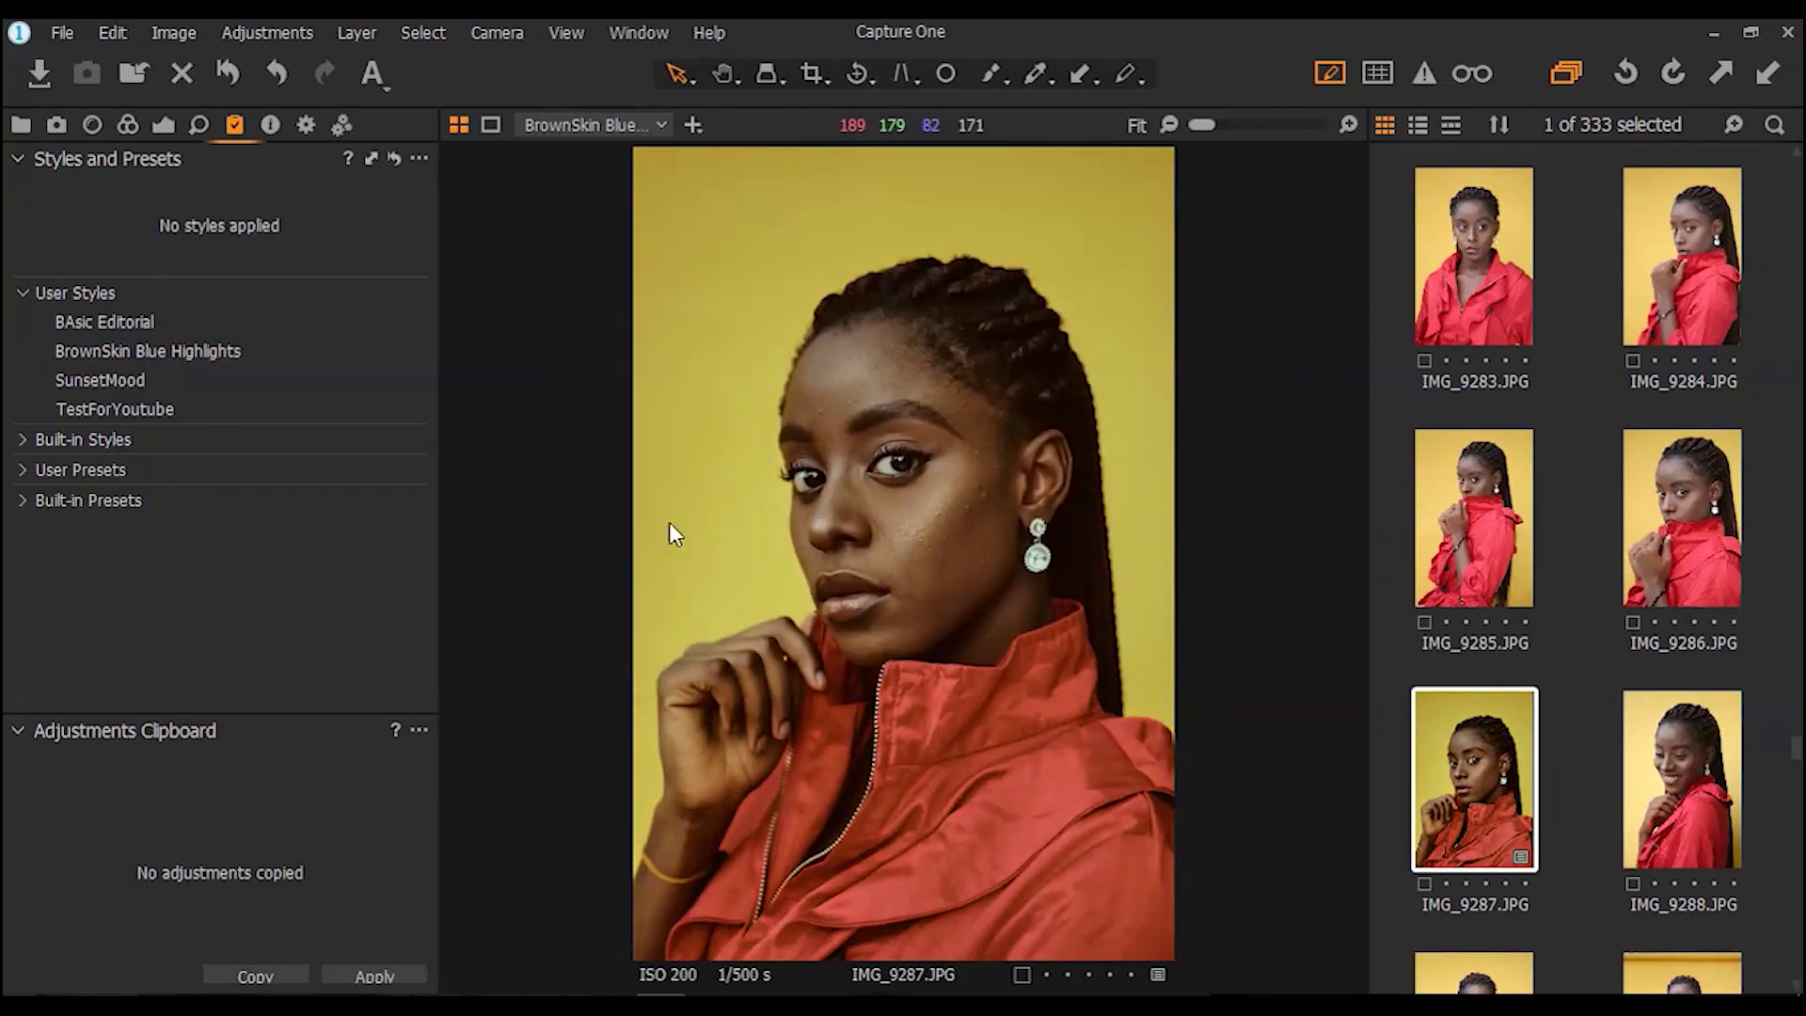
Reduce the BrownSkin Blue Highlights layer's opacity to 22, compare the photo with the layer off and on, and refine the opacity to 17
click(92, 124)
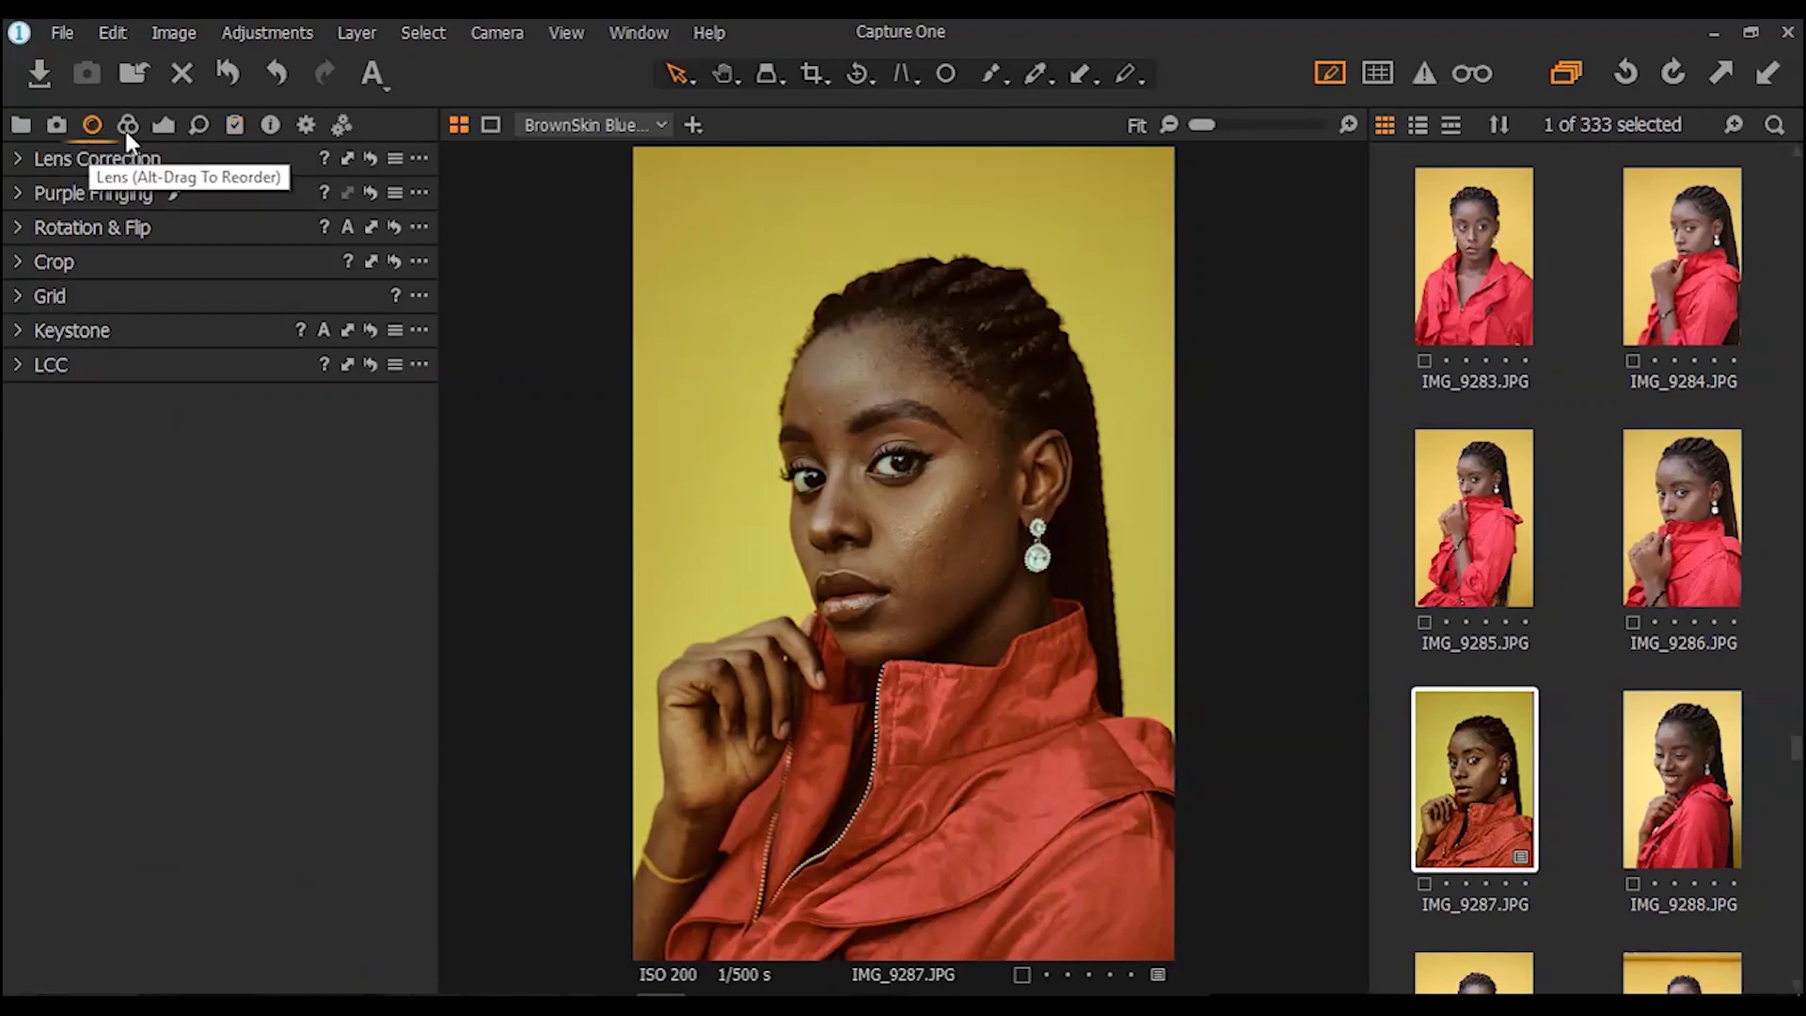
click(127, 124)
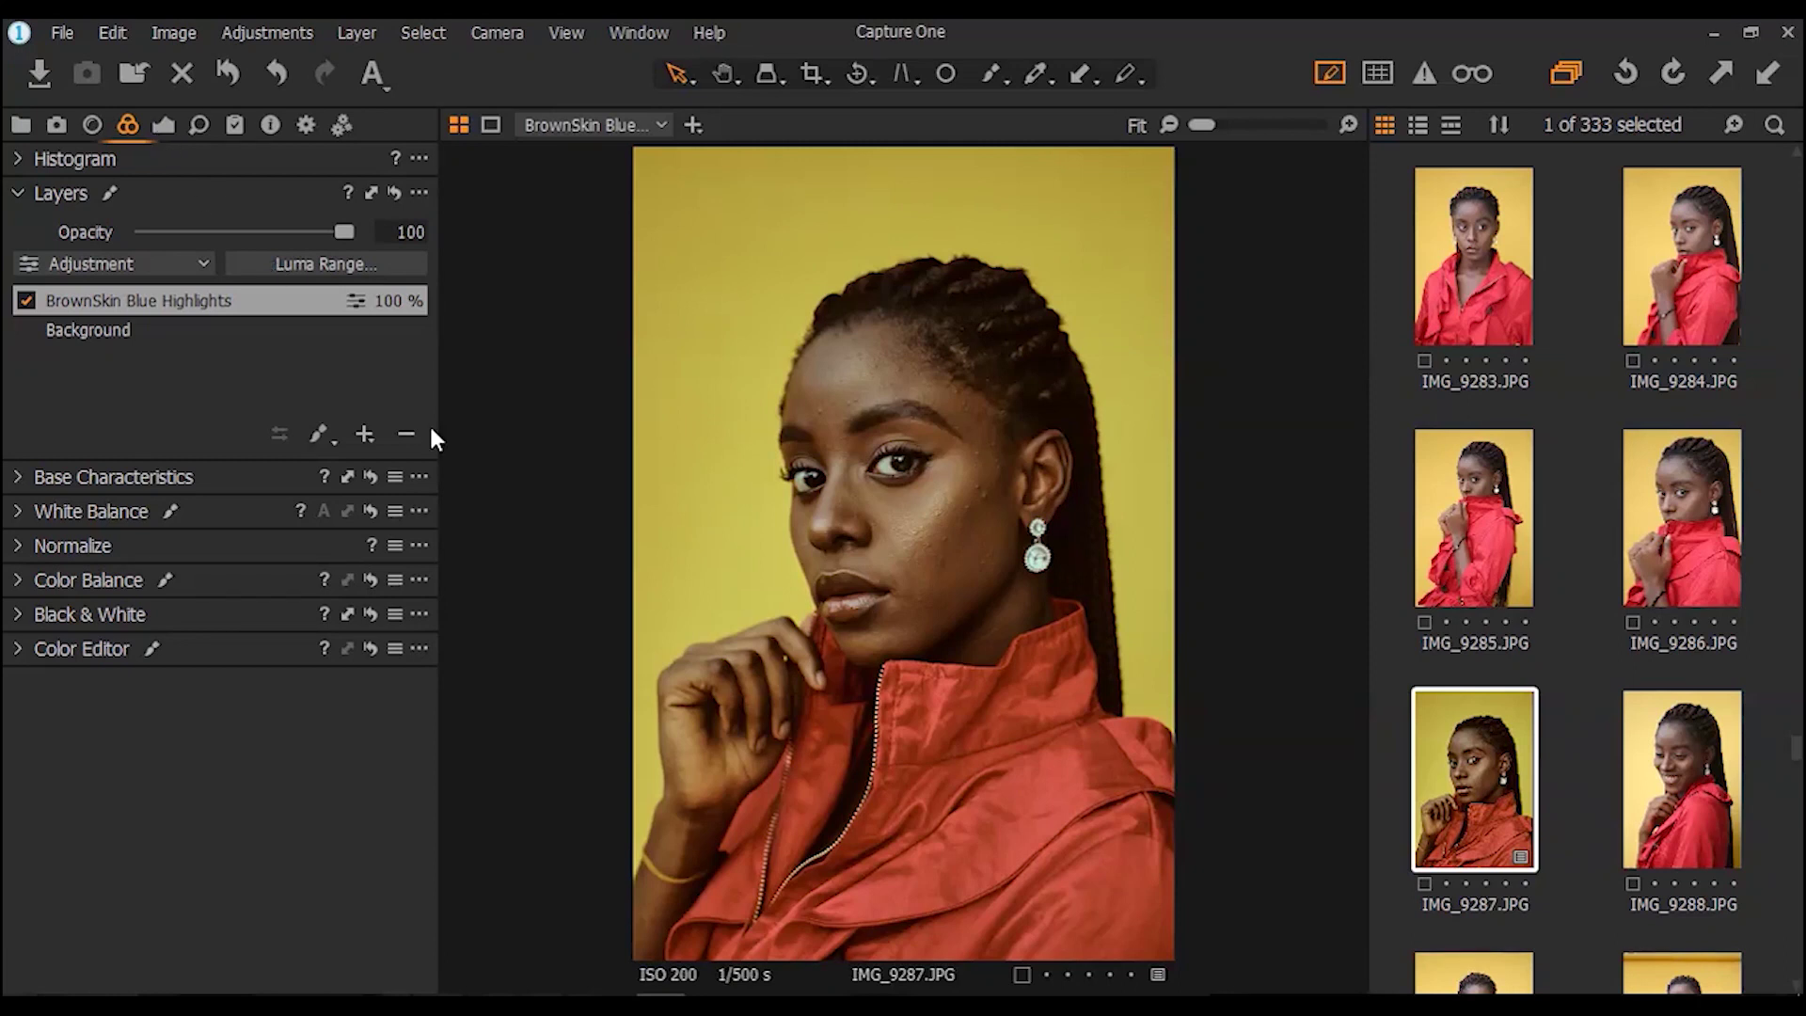
drag(329, 229, 188, 273)
click(21, 299)
click(21, 300)
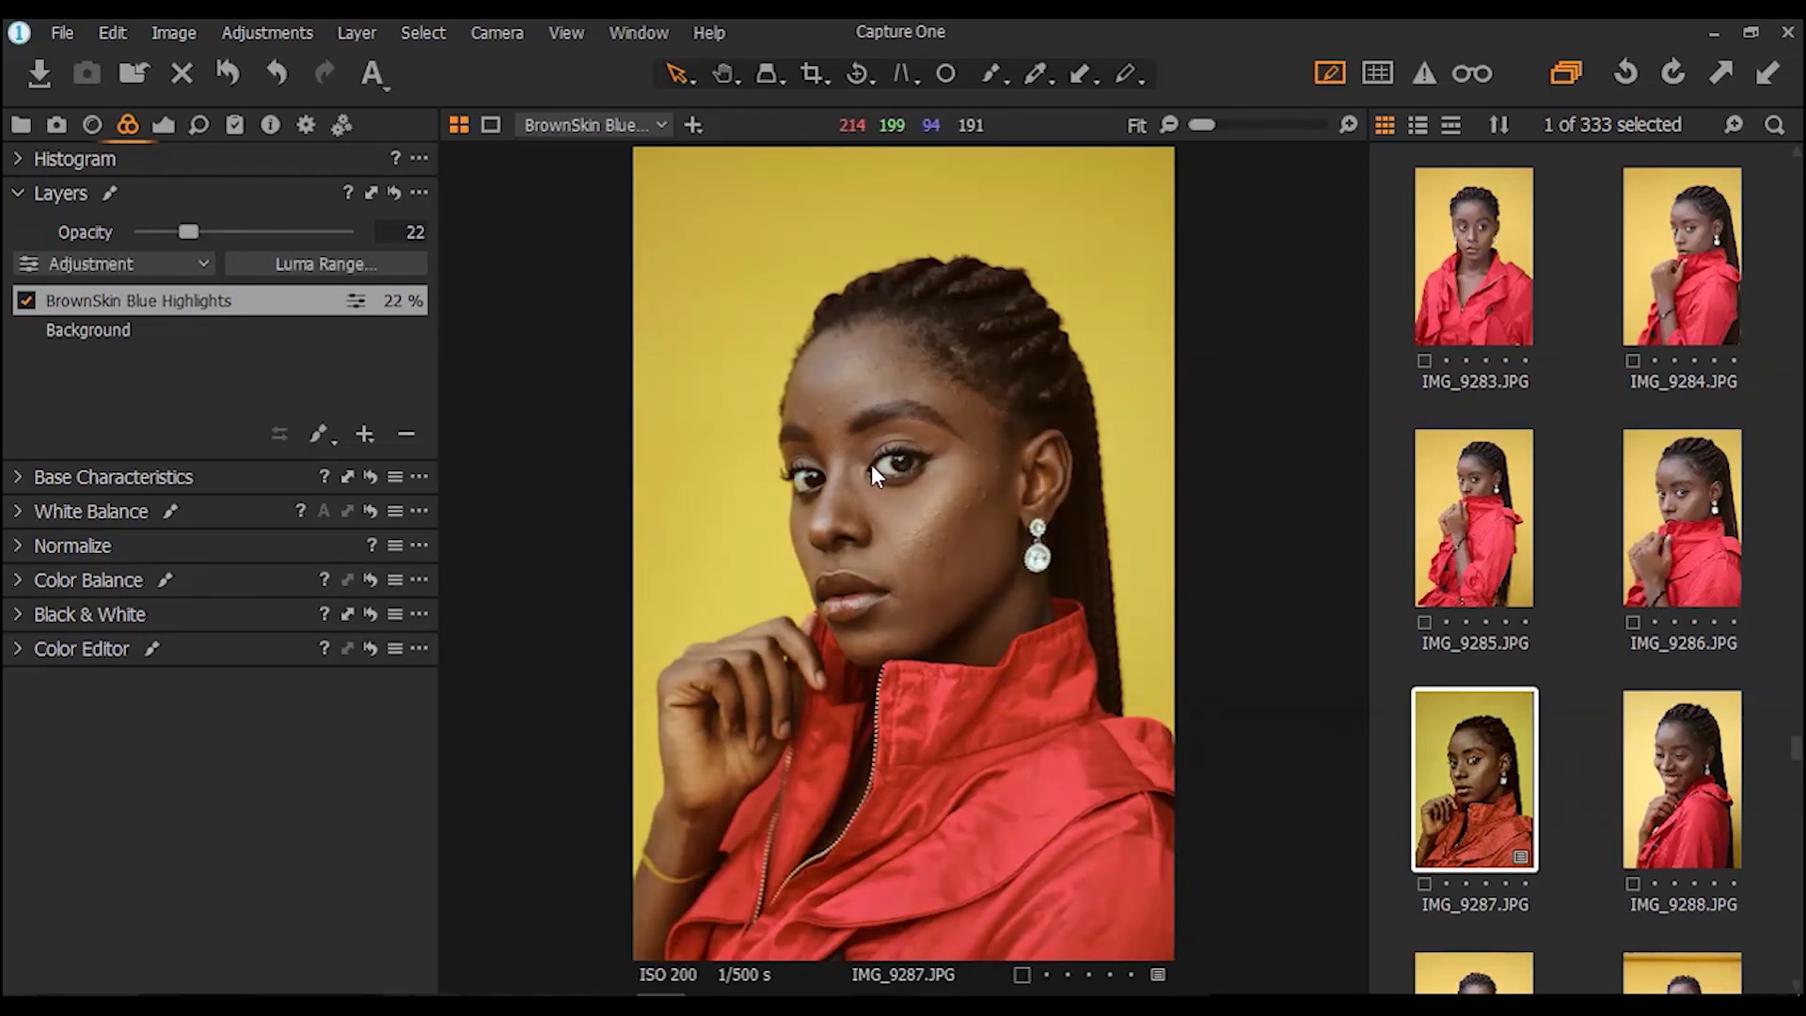
drag(190, 231, 180, 224)
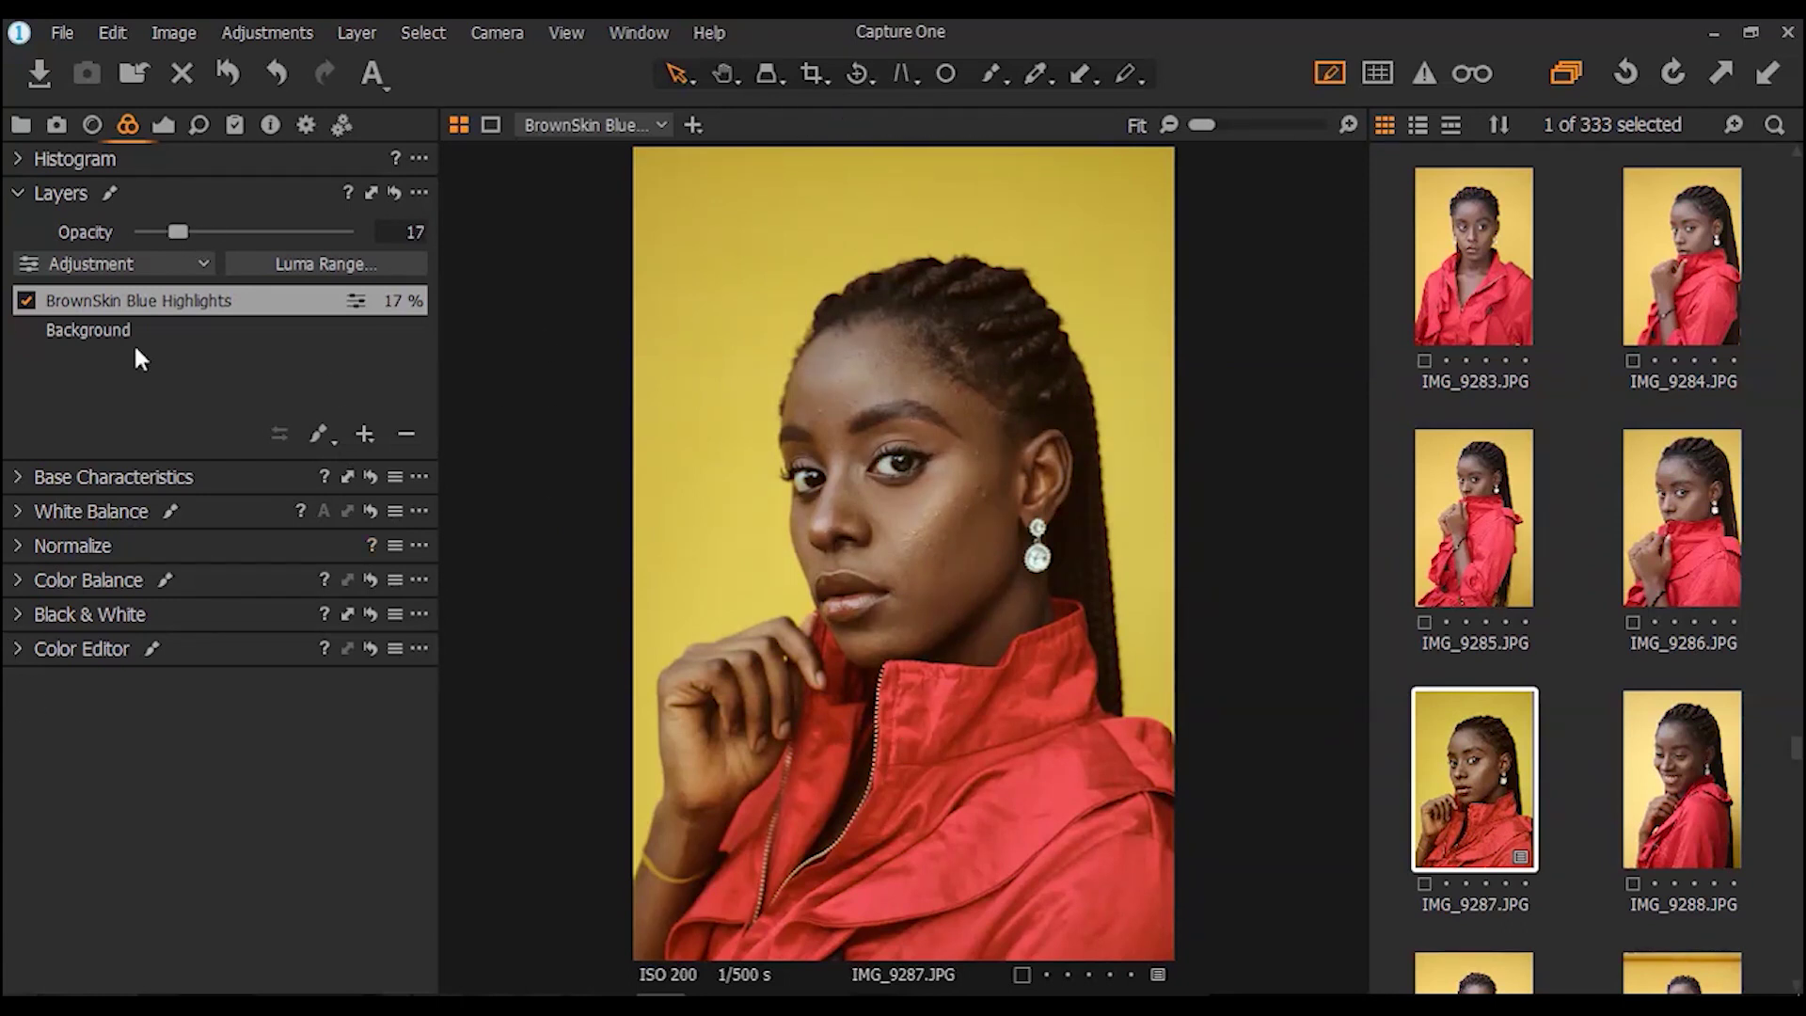
Examine the layer's Levels settings and select the BrownSkin Blue Highlights layer alongside the detail tools
click(165, 122)
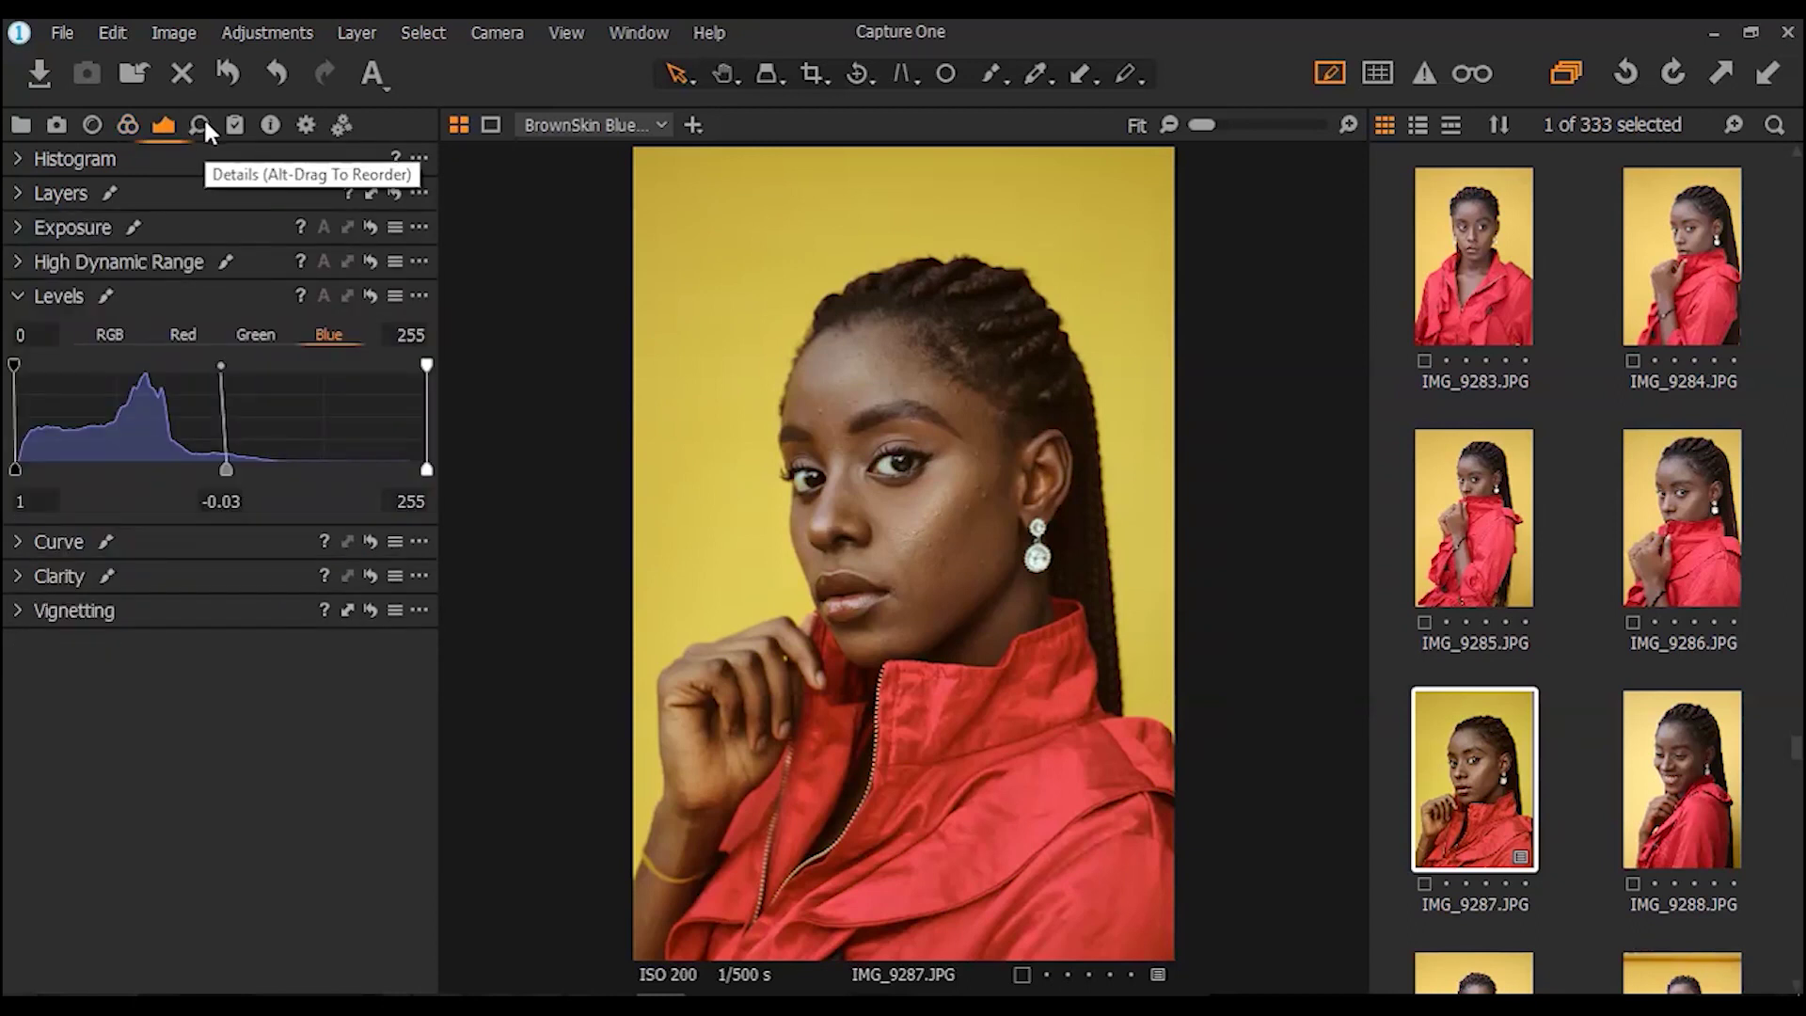
click(199, 122)
click(299, 434)
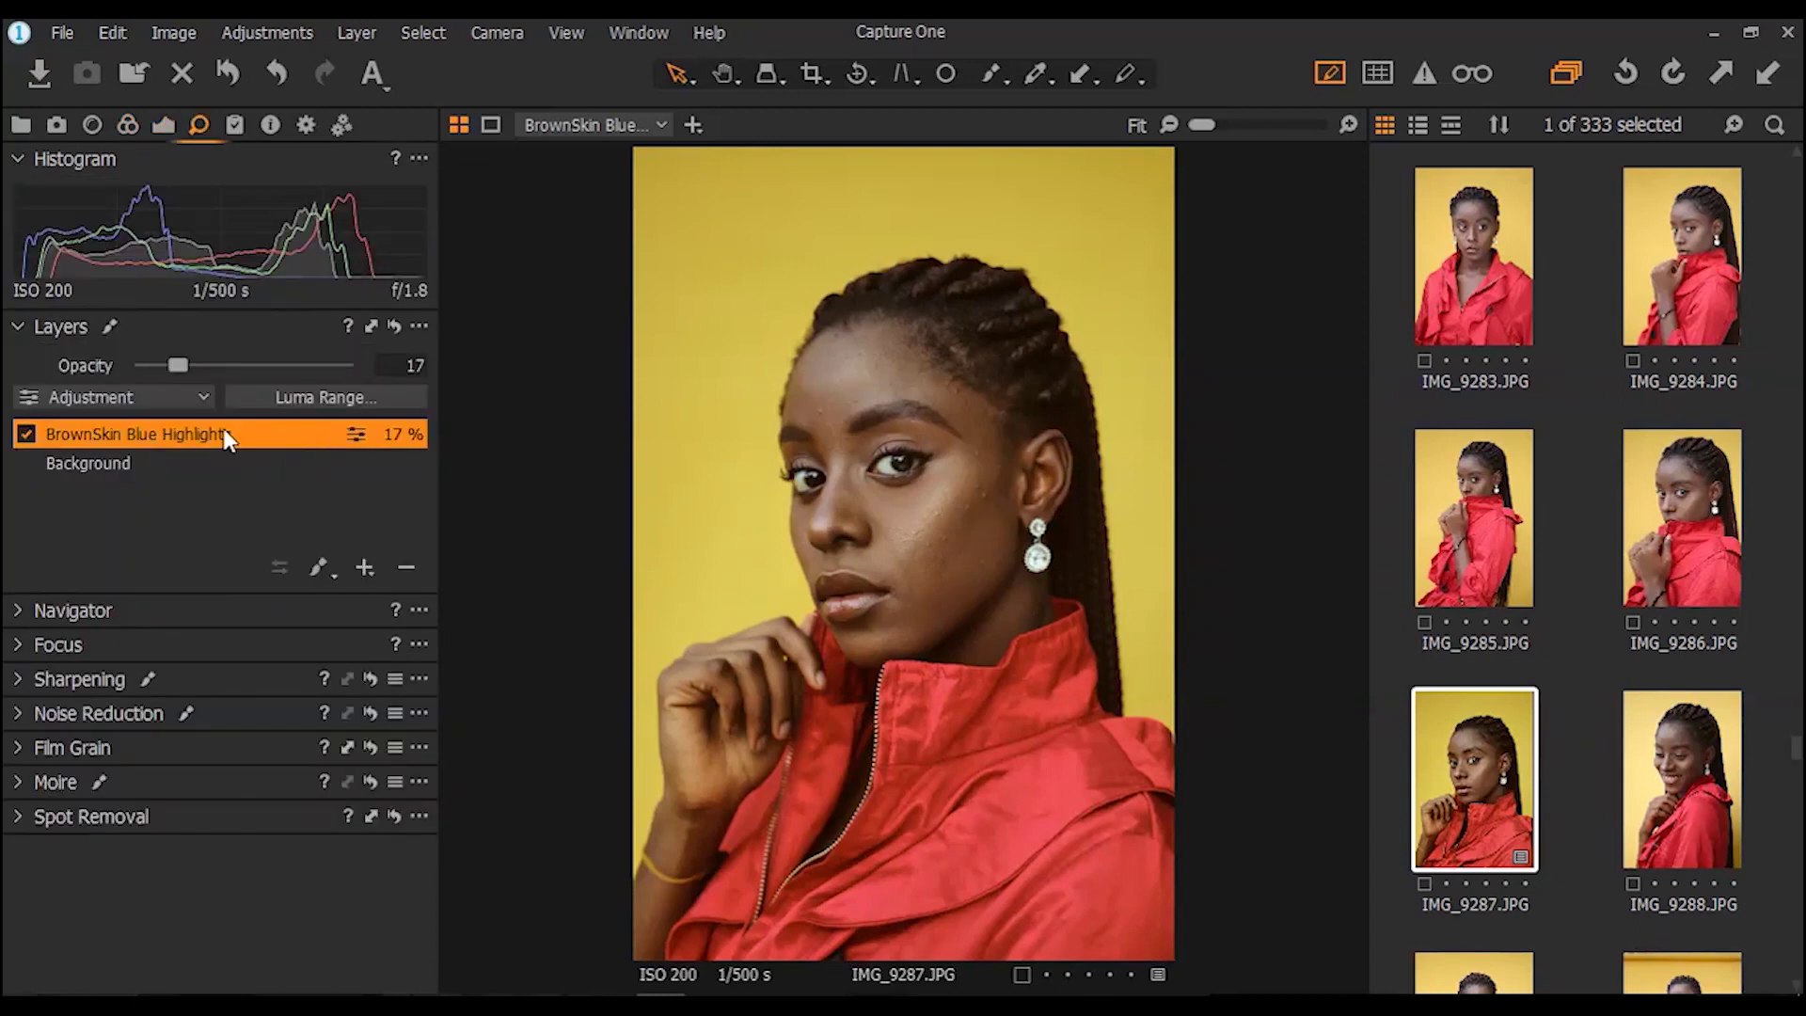